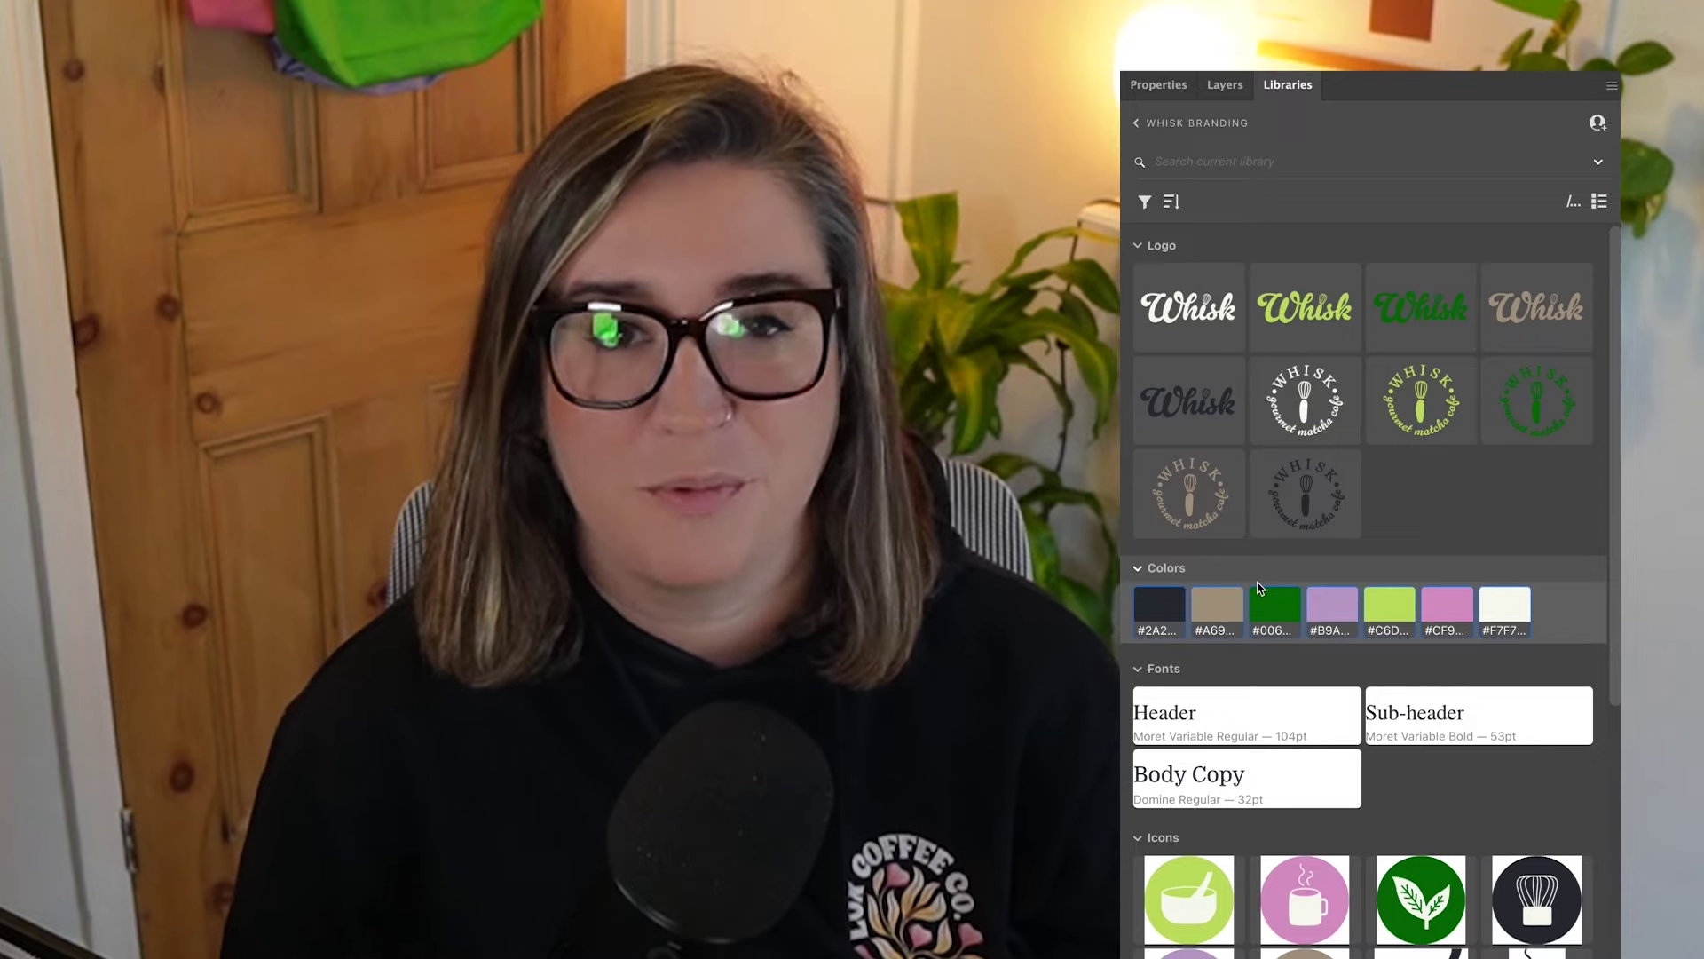
Open the Libraries panel and create a new library called 'Whisk Branding'.
{"action": "scroll", "coordinate": [1583, 653], "scroll_direction": "down", "scroll_amount": 5}
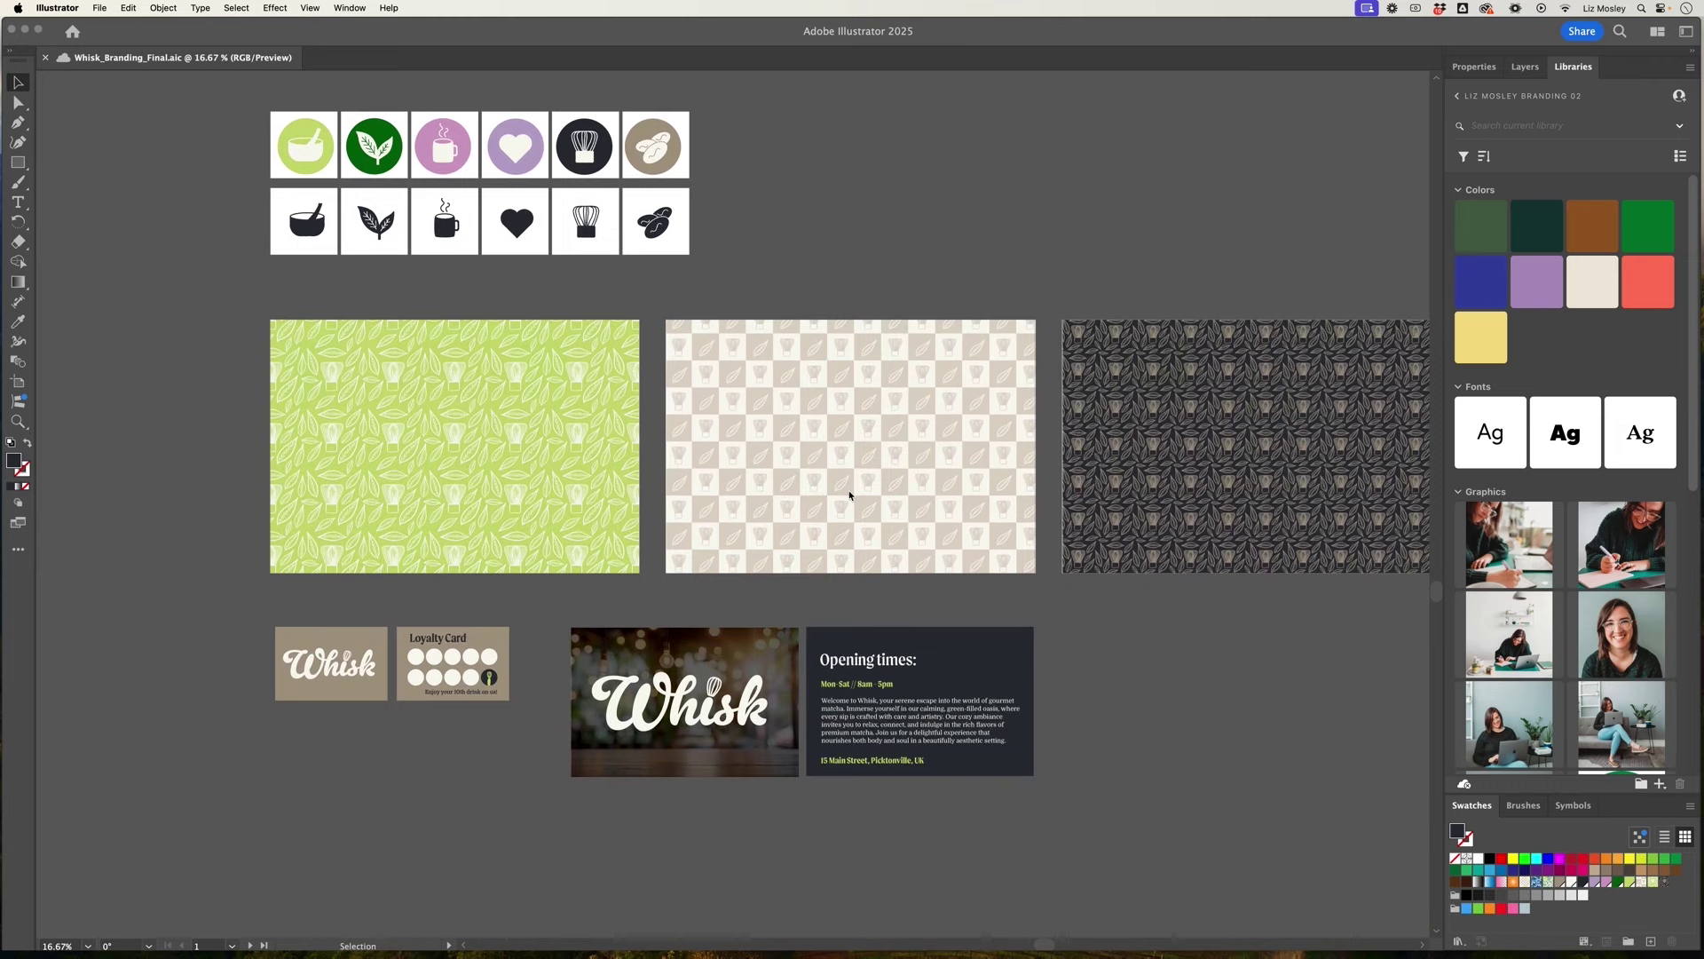
{"action": "scroll", "coordinate": [849, 495], "scroll_direction": "up", "scroll_amount": 15}
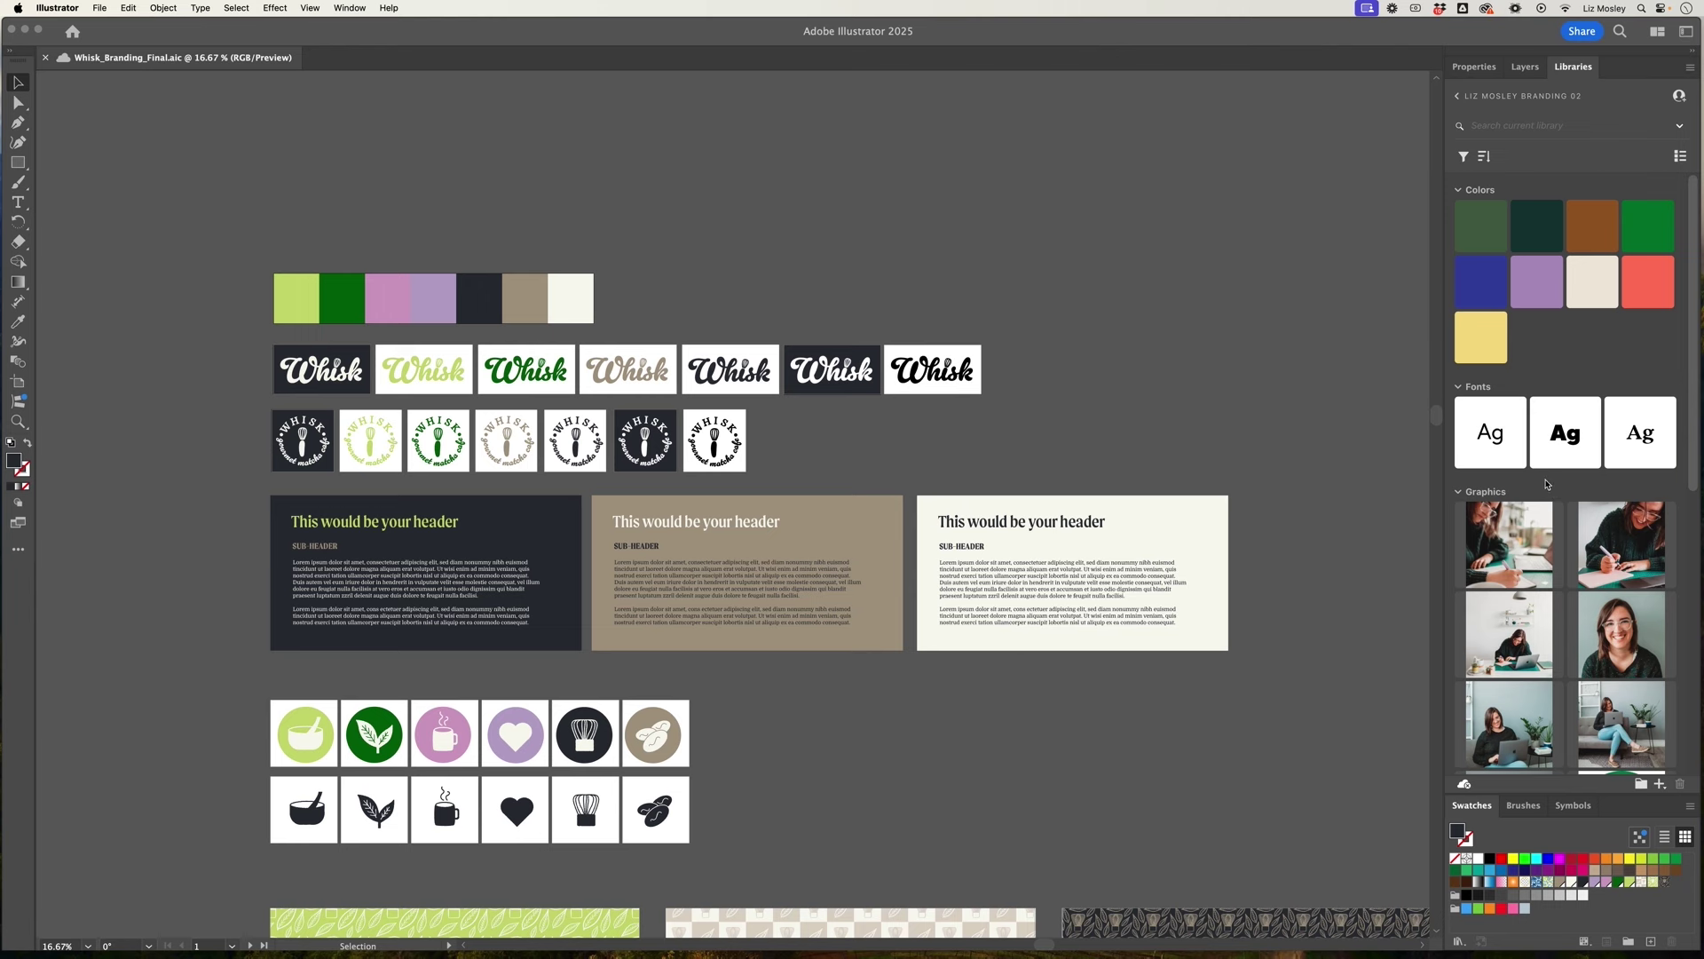
{"action": "scroll", "coordinate": [1545, 484], "scroll_direction": "down", "scroll_amount": 10}
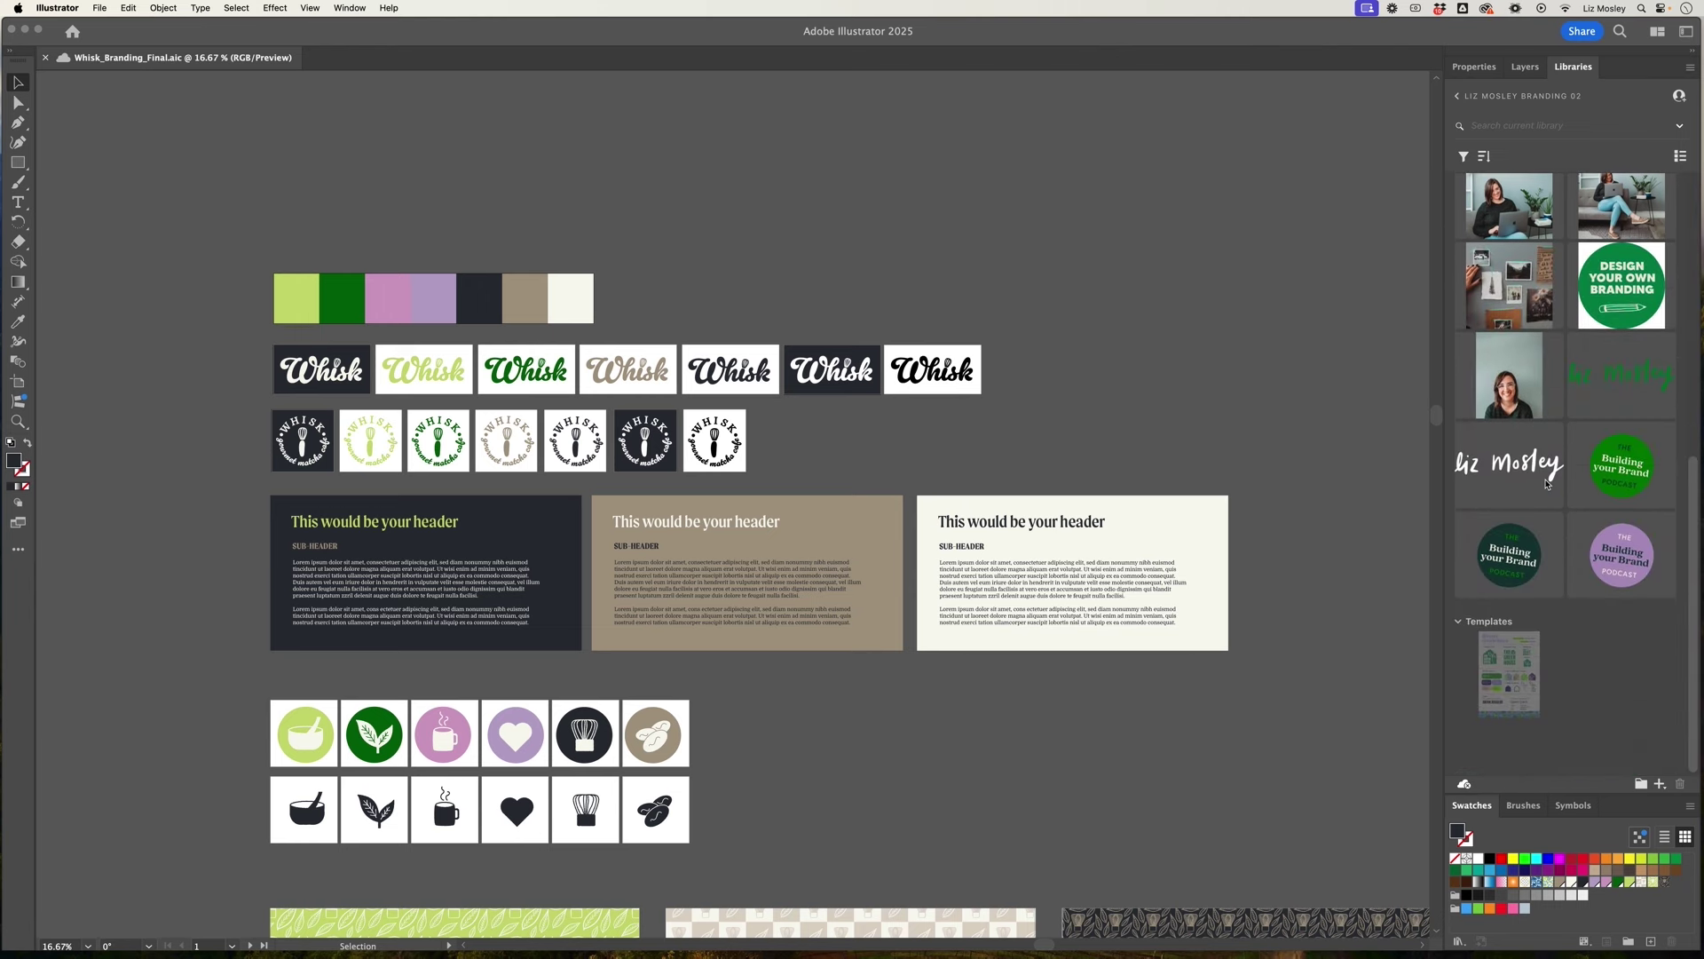
{"action": "scroll", "coordinate": [1545, 484], "scroll_direction": "up", "scroll_amount": 10}
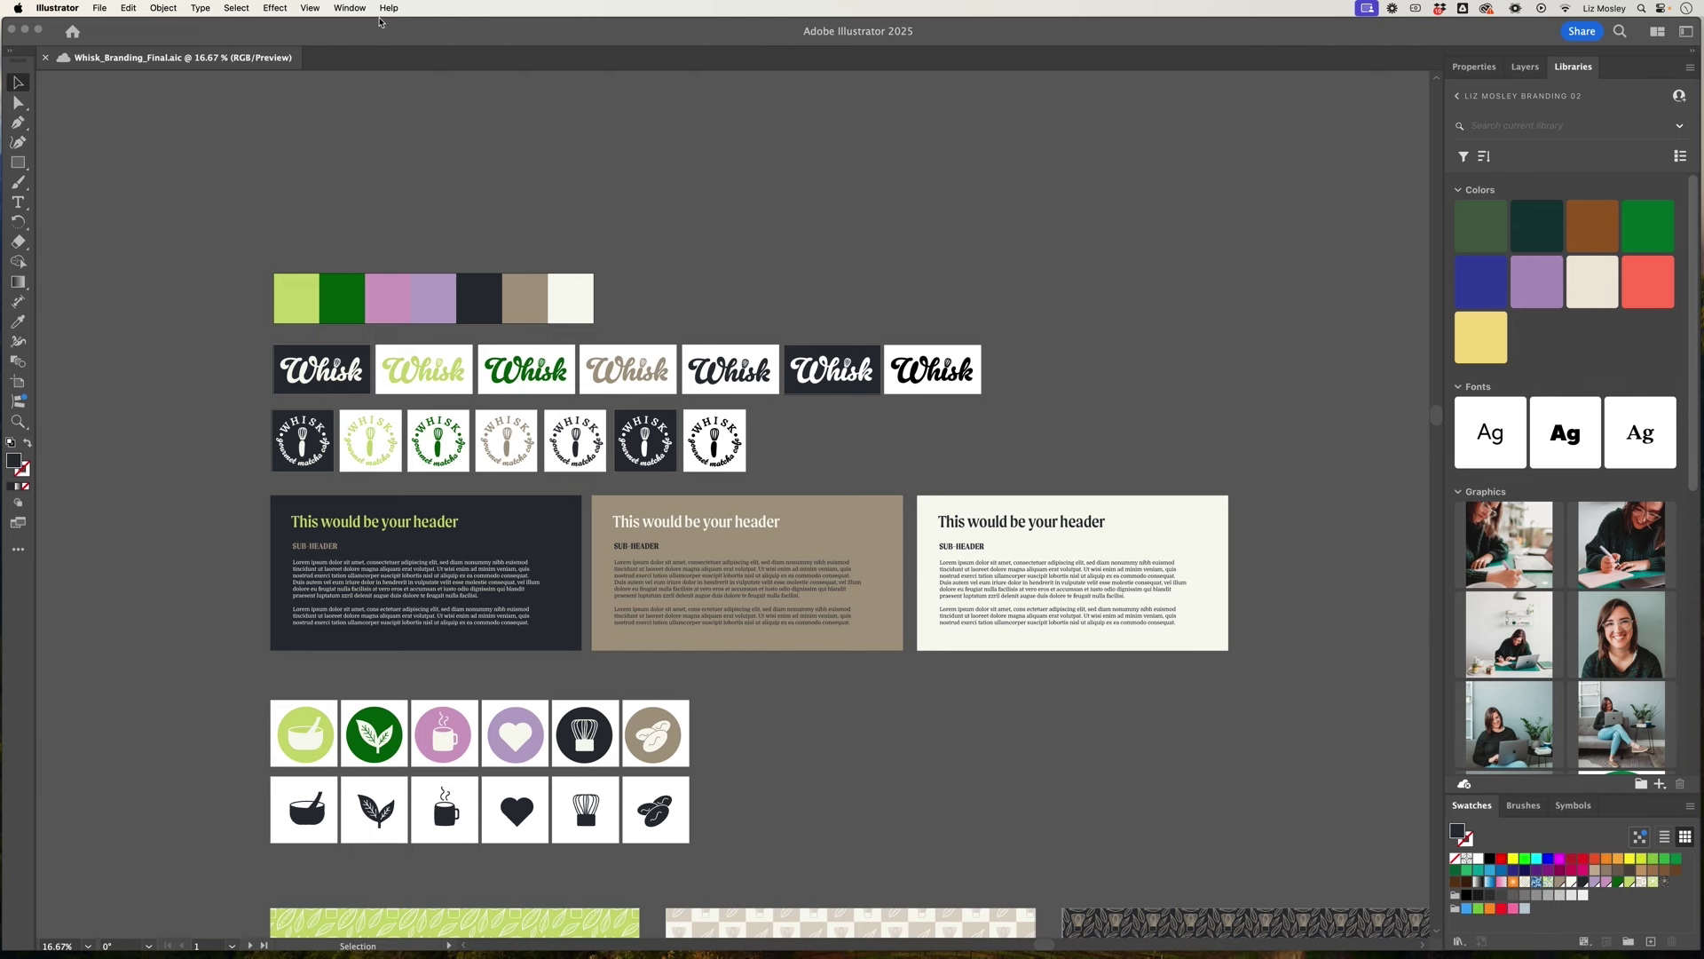
{"action": "left_click", "coordinate": [350, 8]}
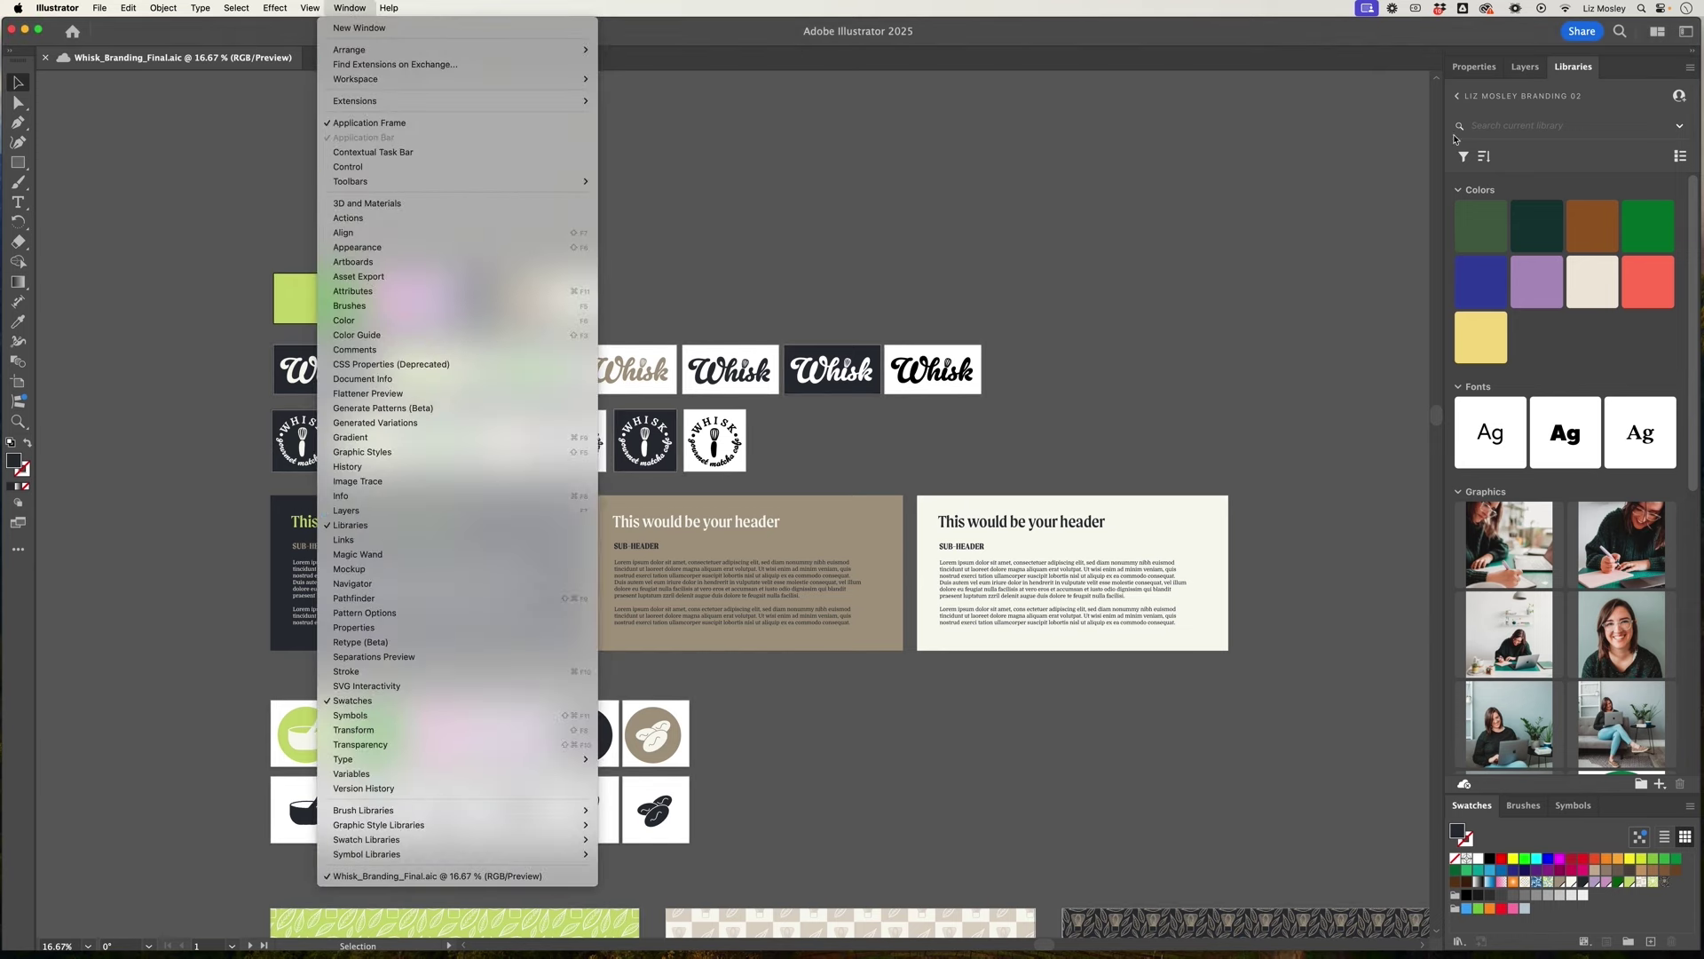
{"action": "left_click", "coordinate": [1456, 139]}
{"action": "left_click", "coordinate": [1459, 98]}
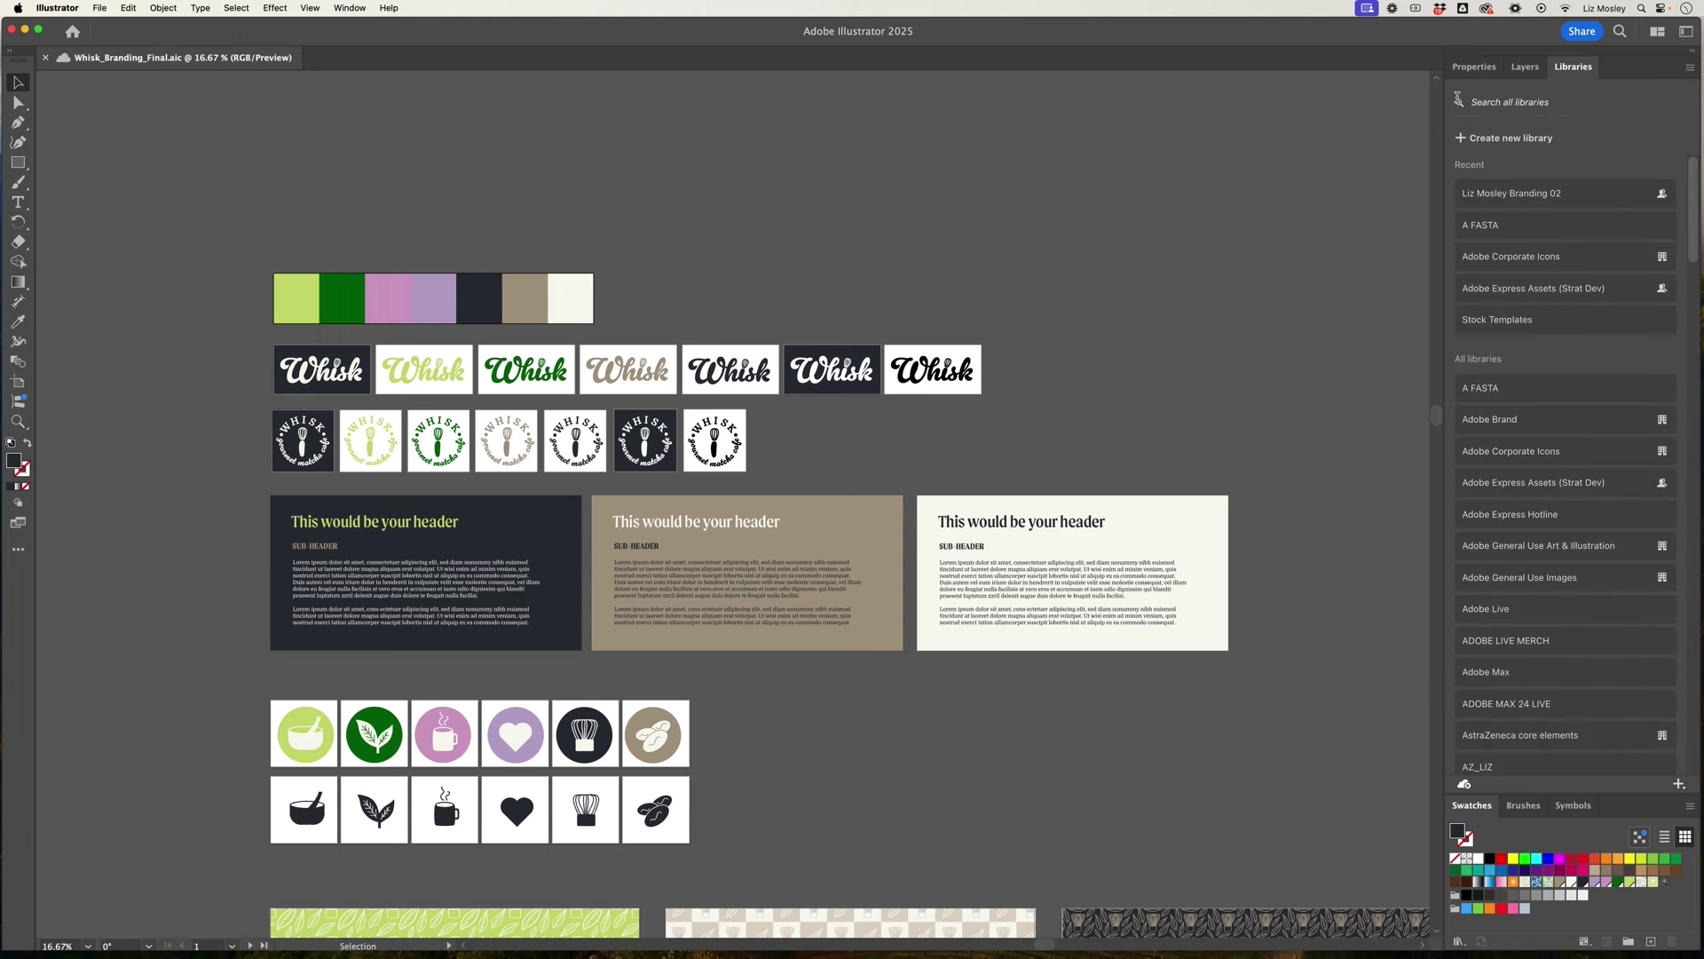
{"action": "left_click", "coordinate": [1461, 140]}
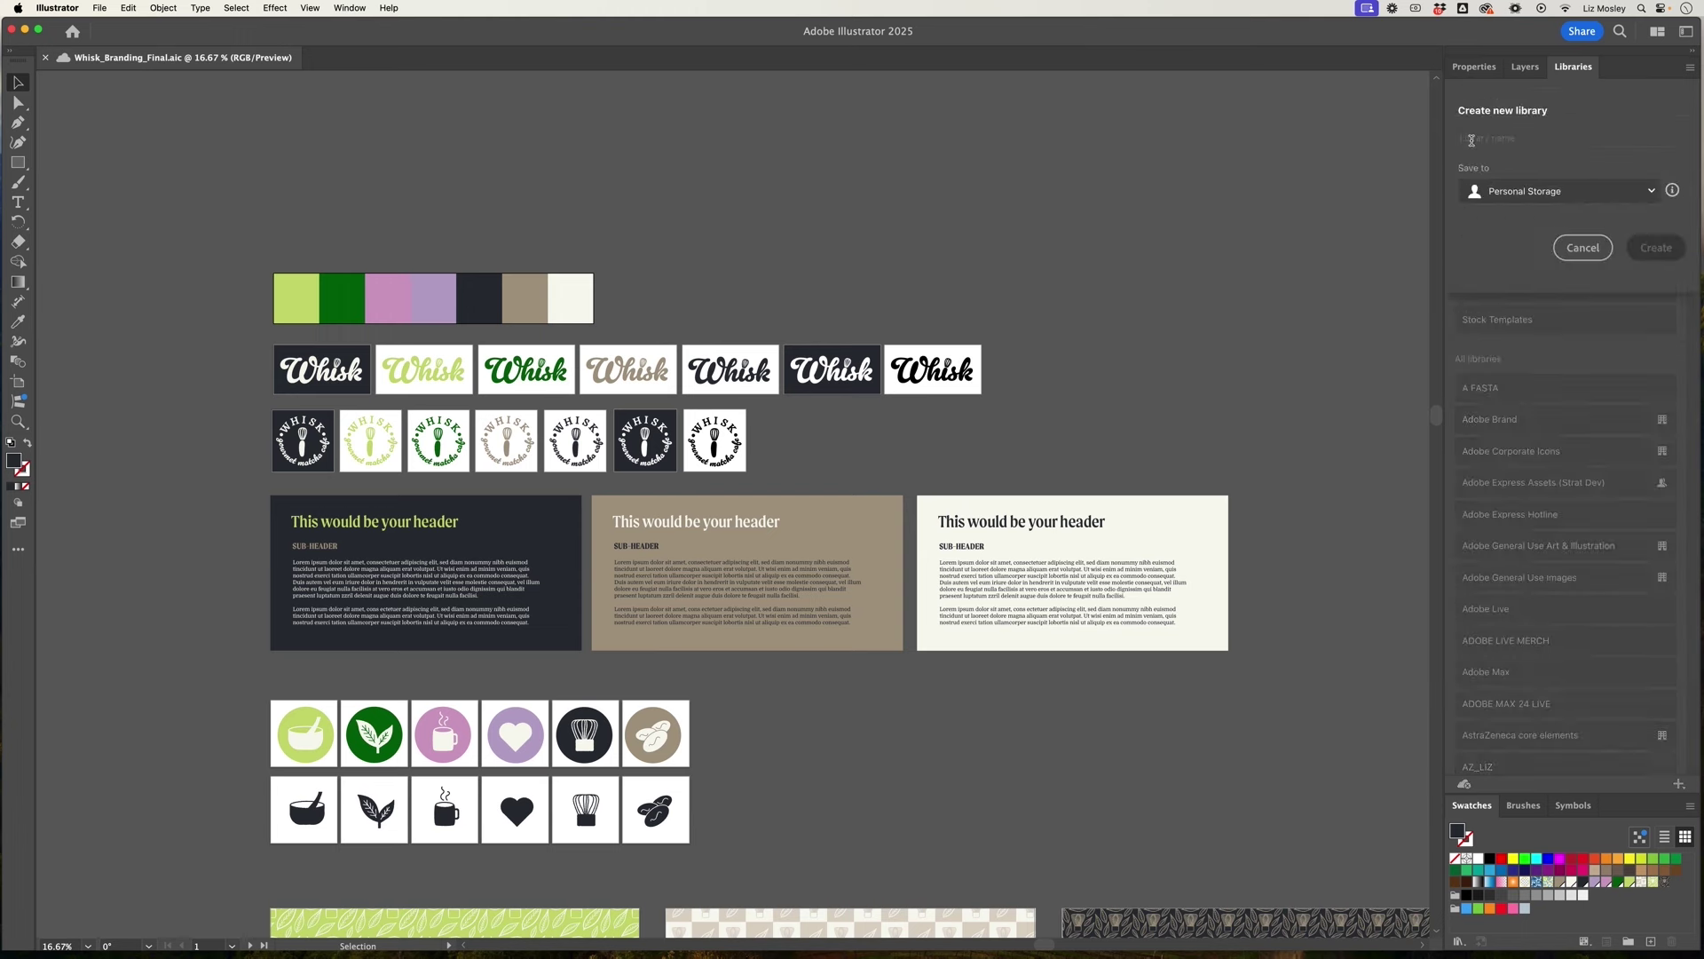
{"action": "type", "text": "Whisk Branding"}
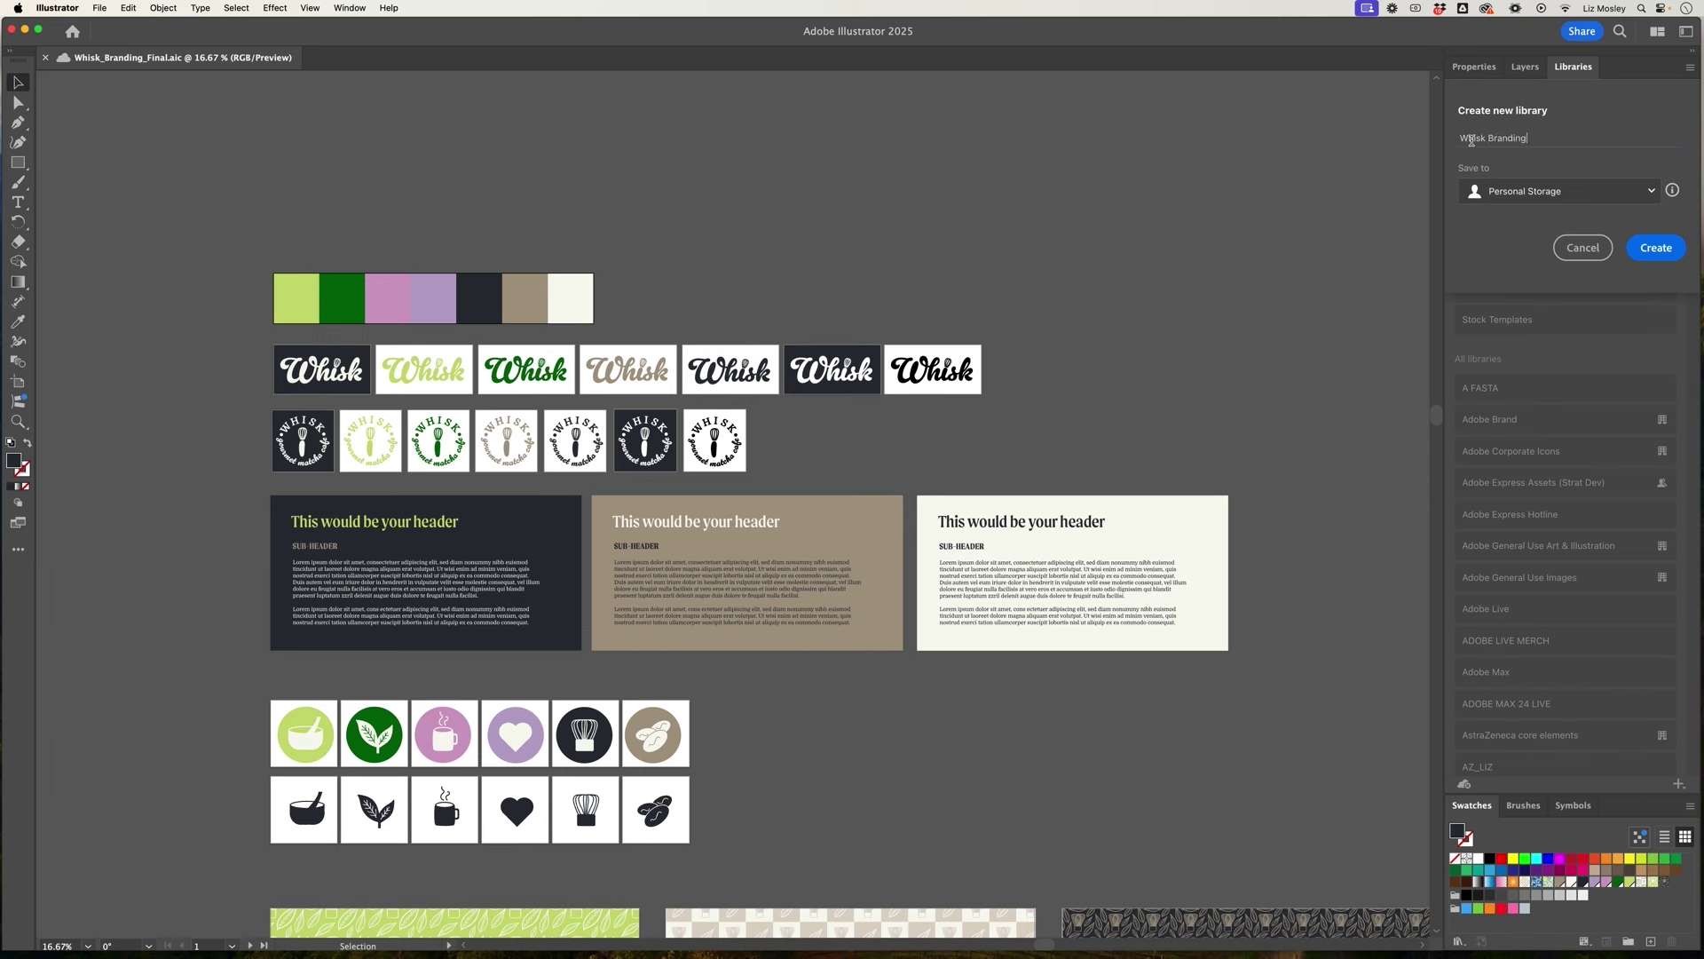
{"action": "left_click", "coordinate": [1657, 249]}
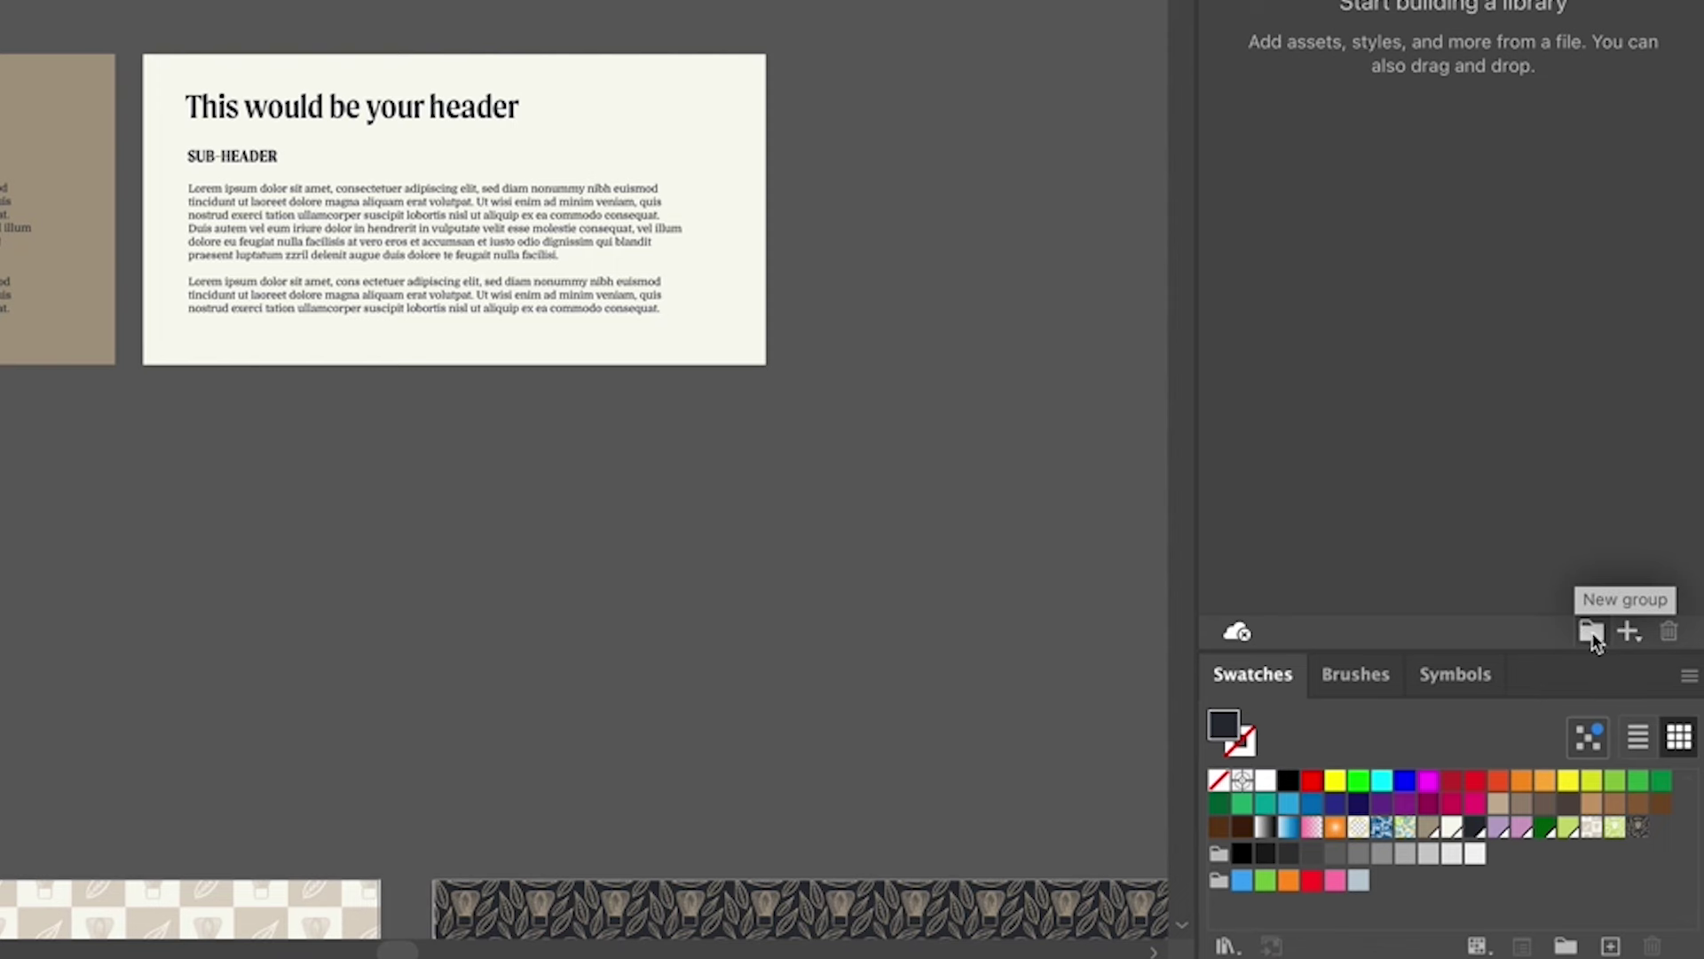
Add library groups named Logos and Colours.
{"action": "left_click", "coordinate": [1592, 632]}
{"action": "type", "text": "Logos"}
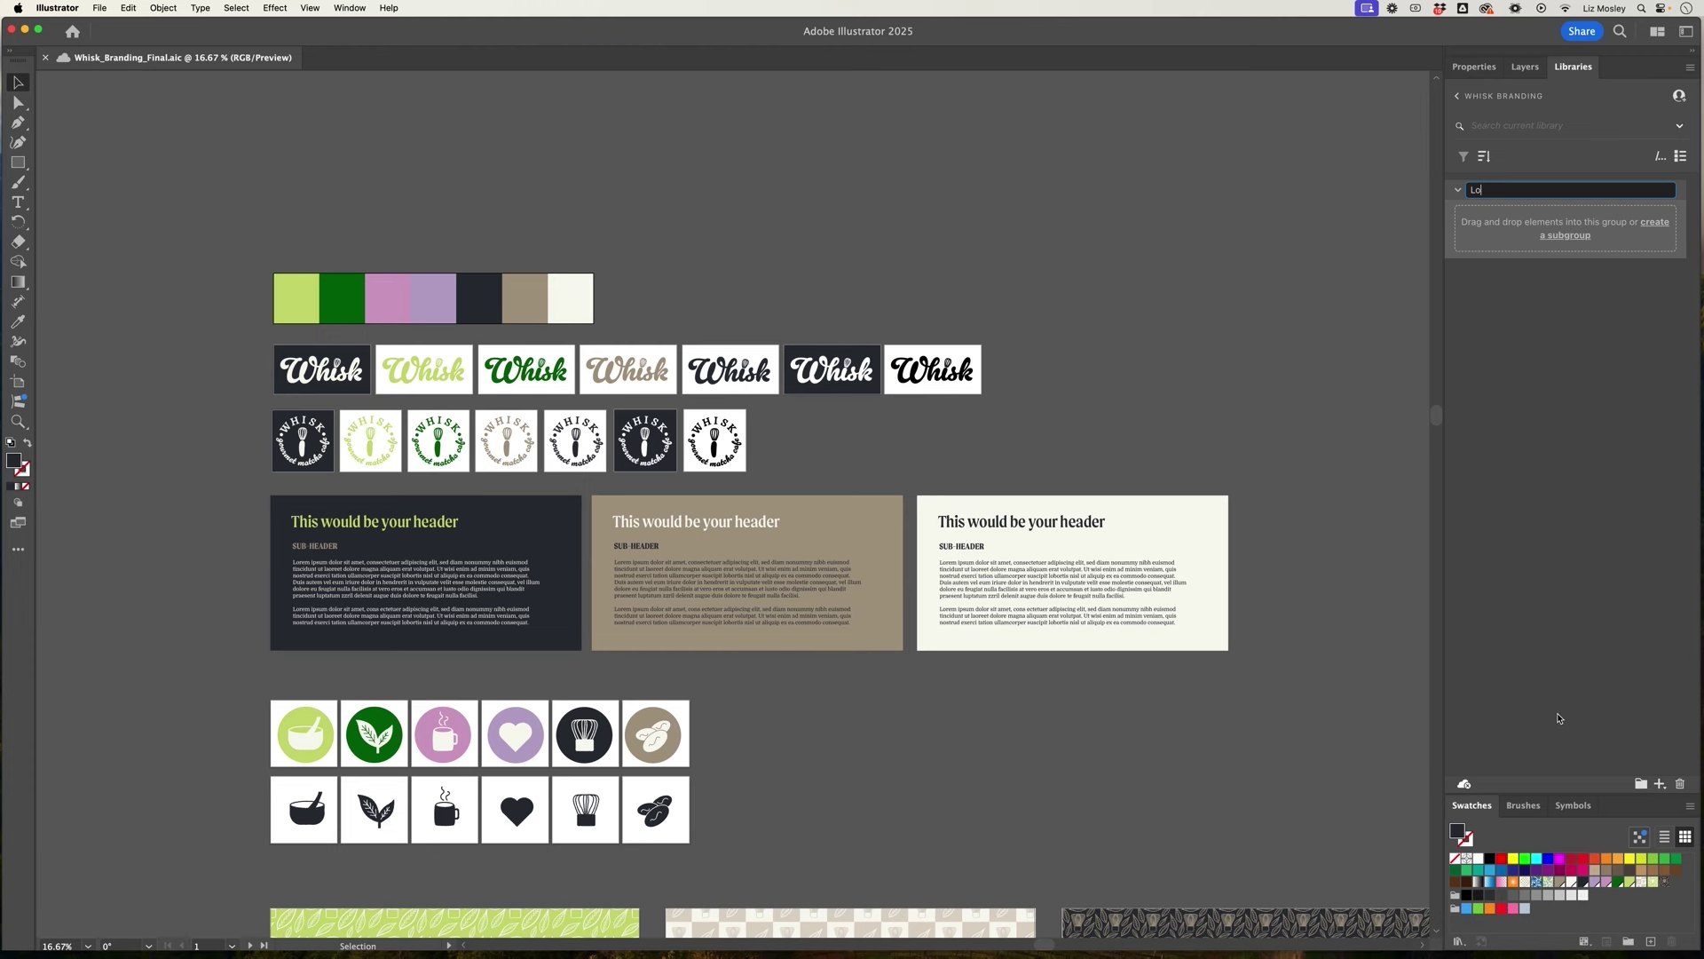
{"action": "key", "text": "Return"}
{"action": "left_click", "coordinate": [1640, 783]}
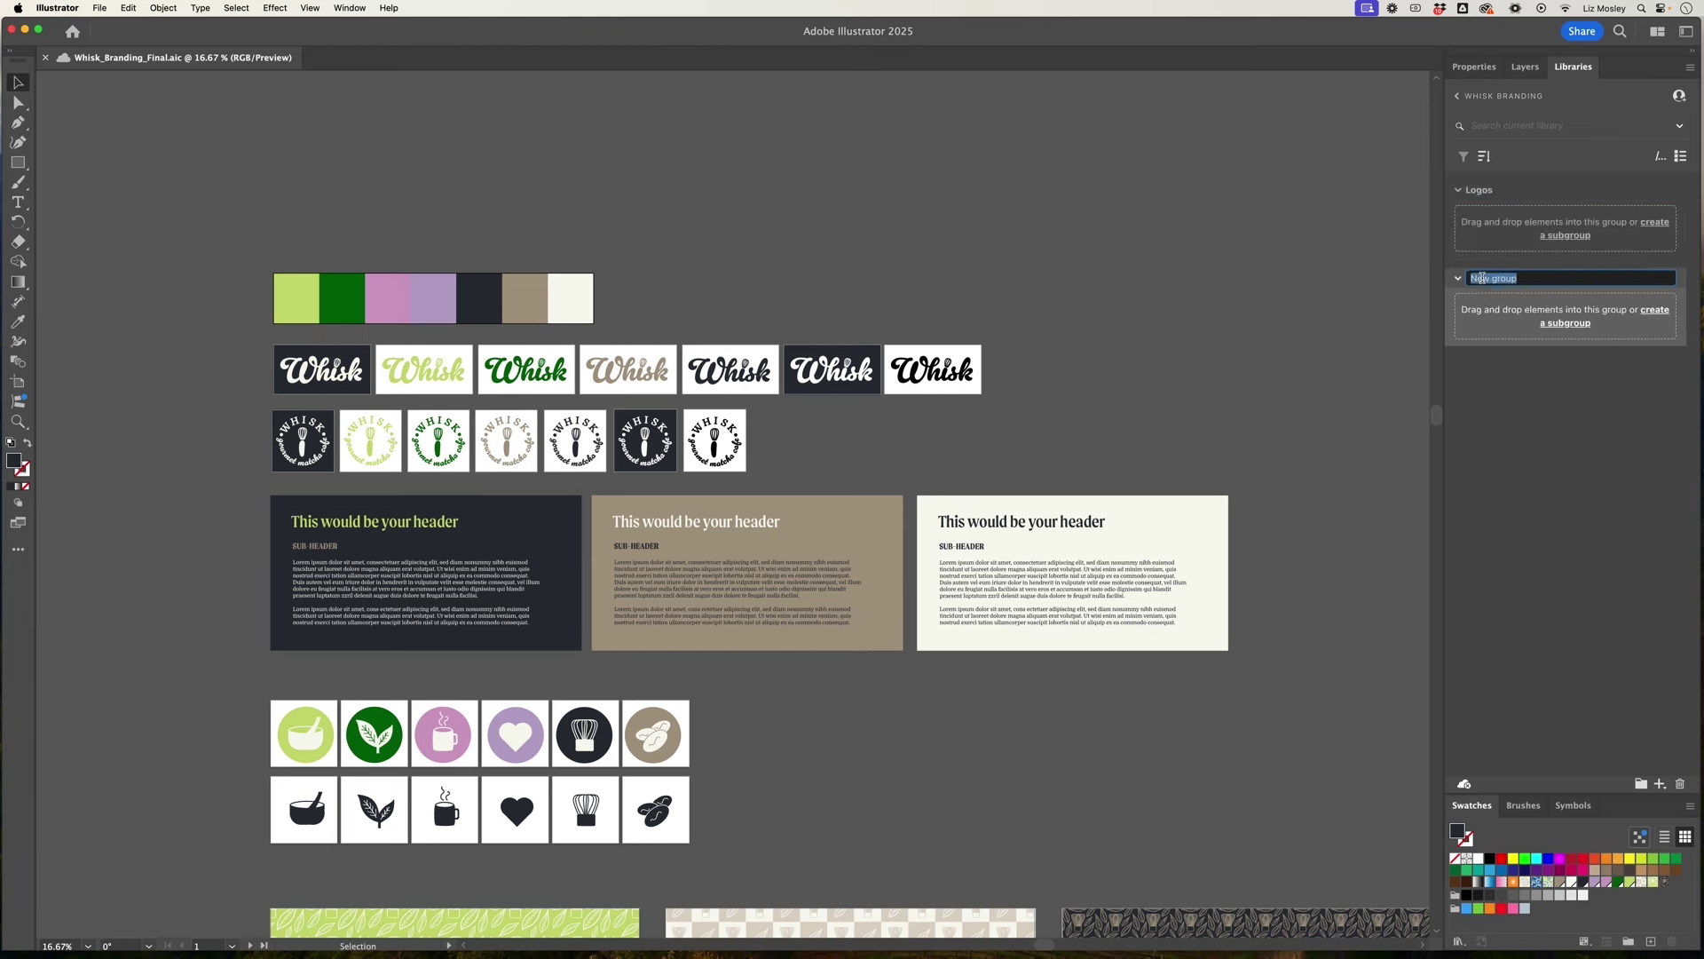
{"action": "type", "text": "Colours"}
{"action": "key", "text": "Return"}
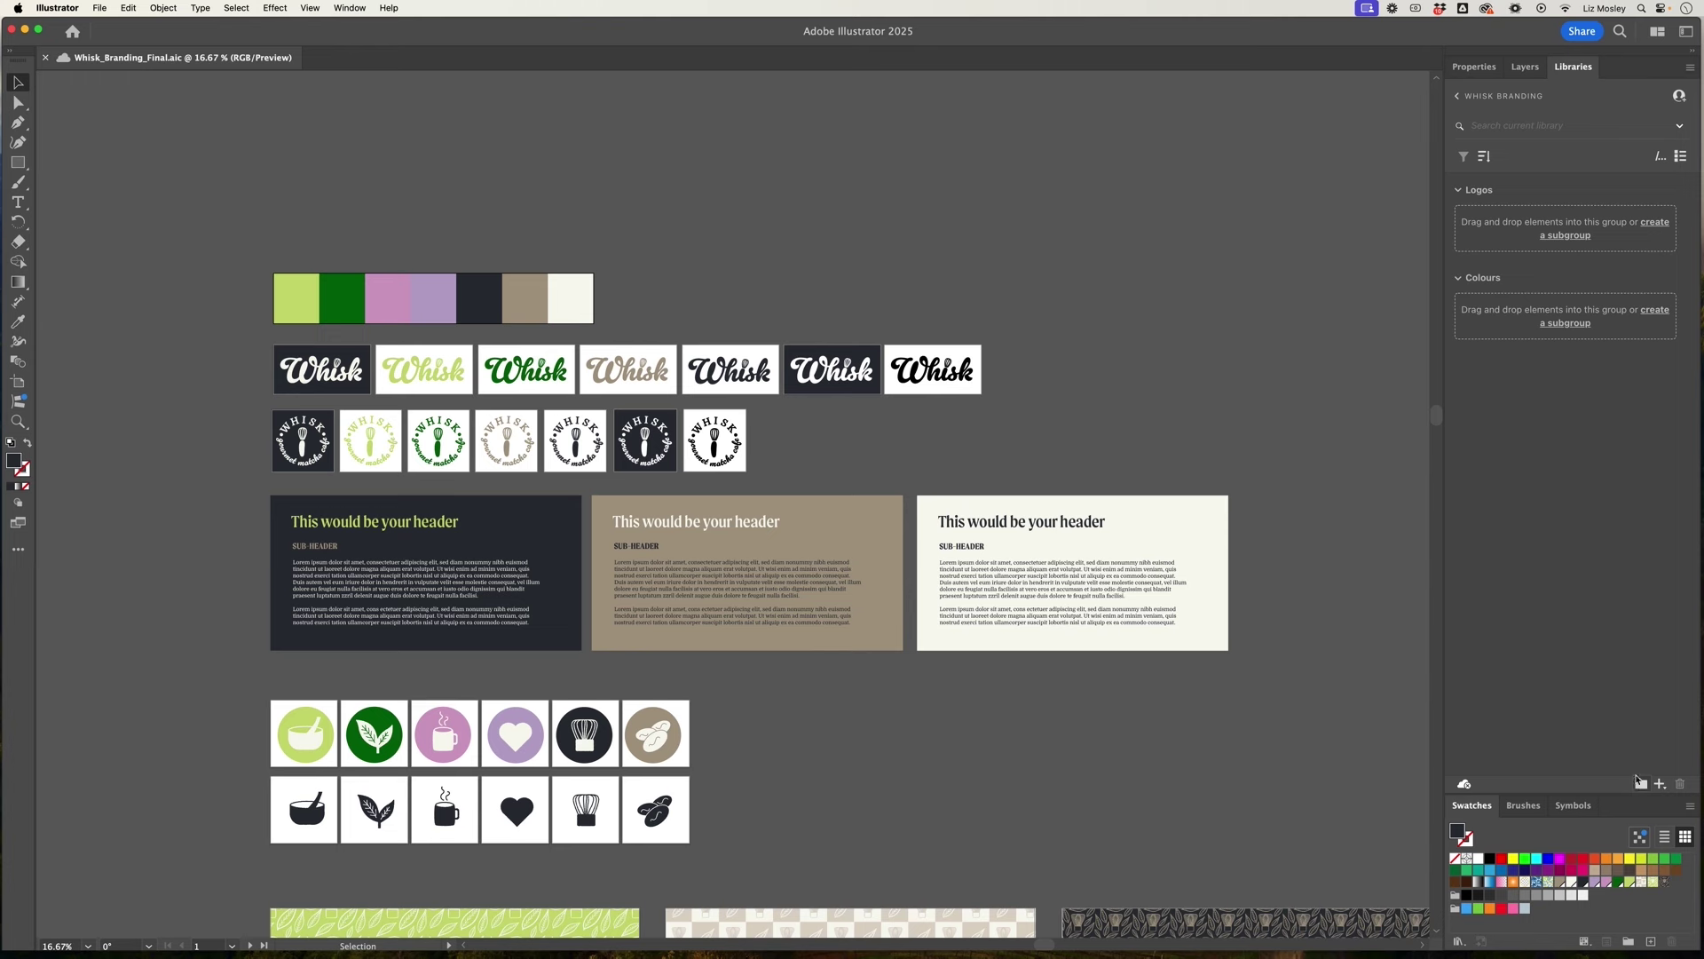
Add two more groups, one for Fonts and one named Icons.
{"action": "left_click", "coordinate": [1641, 785]}
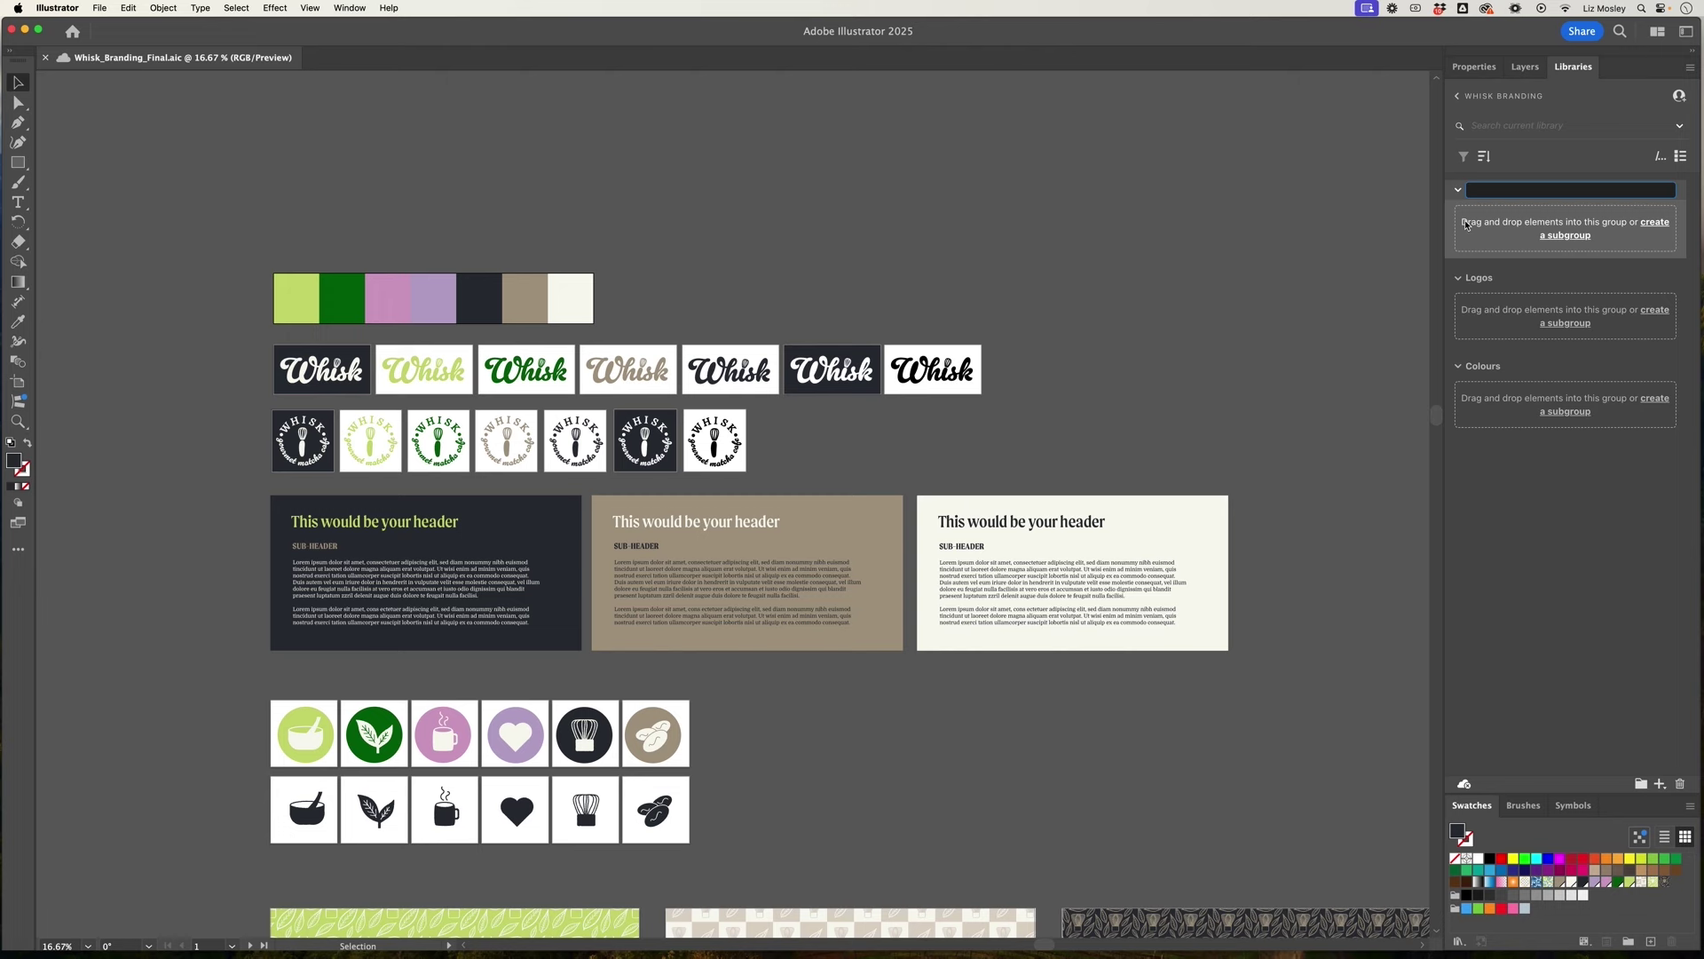
{"action": "left_click", "coordinate": [1641, 784]}
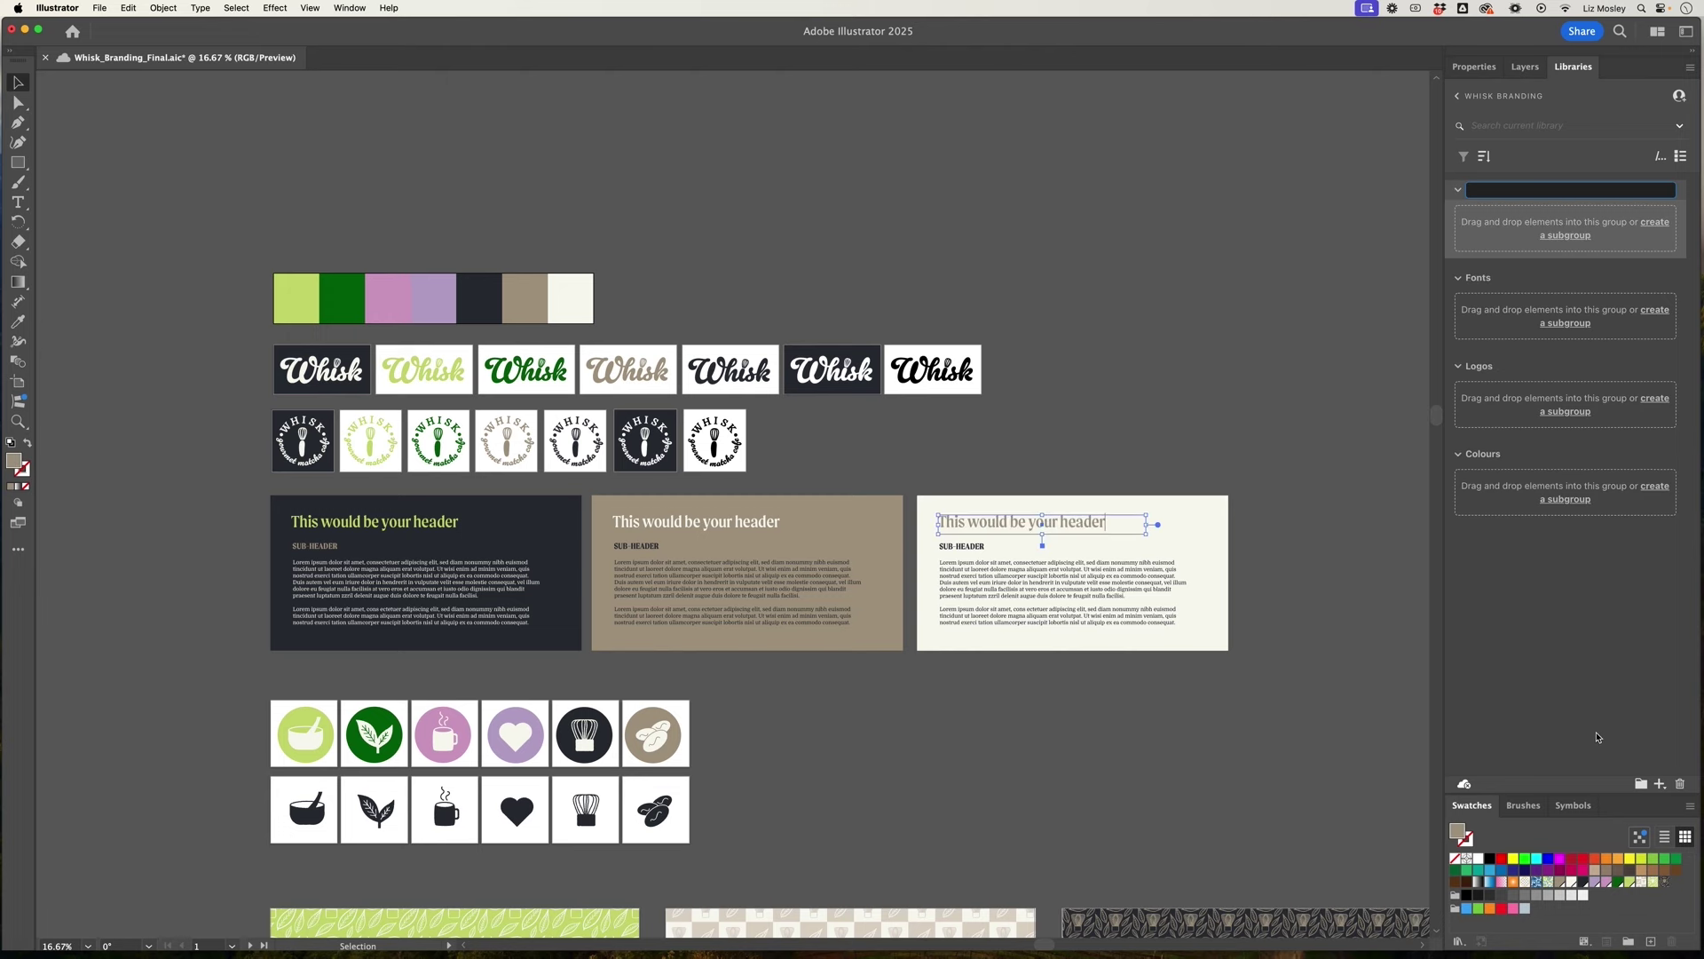
{"action": "type", "text": "Icons"}
{"action": "key", "text": "Return"}
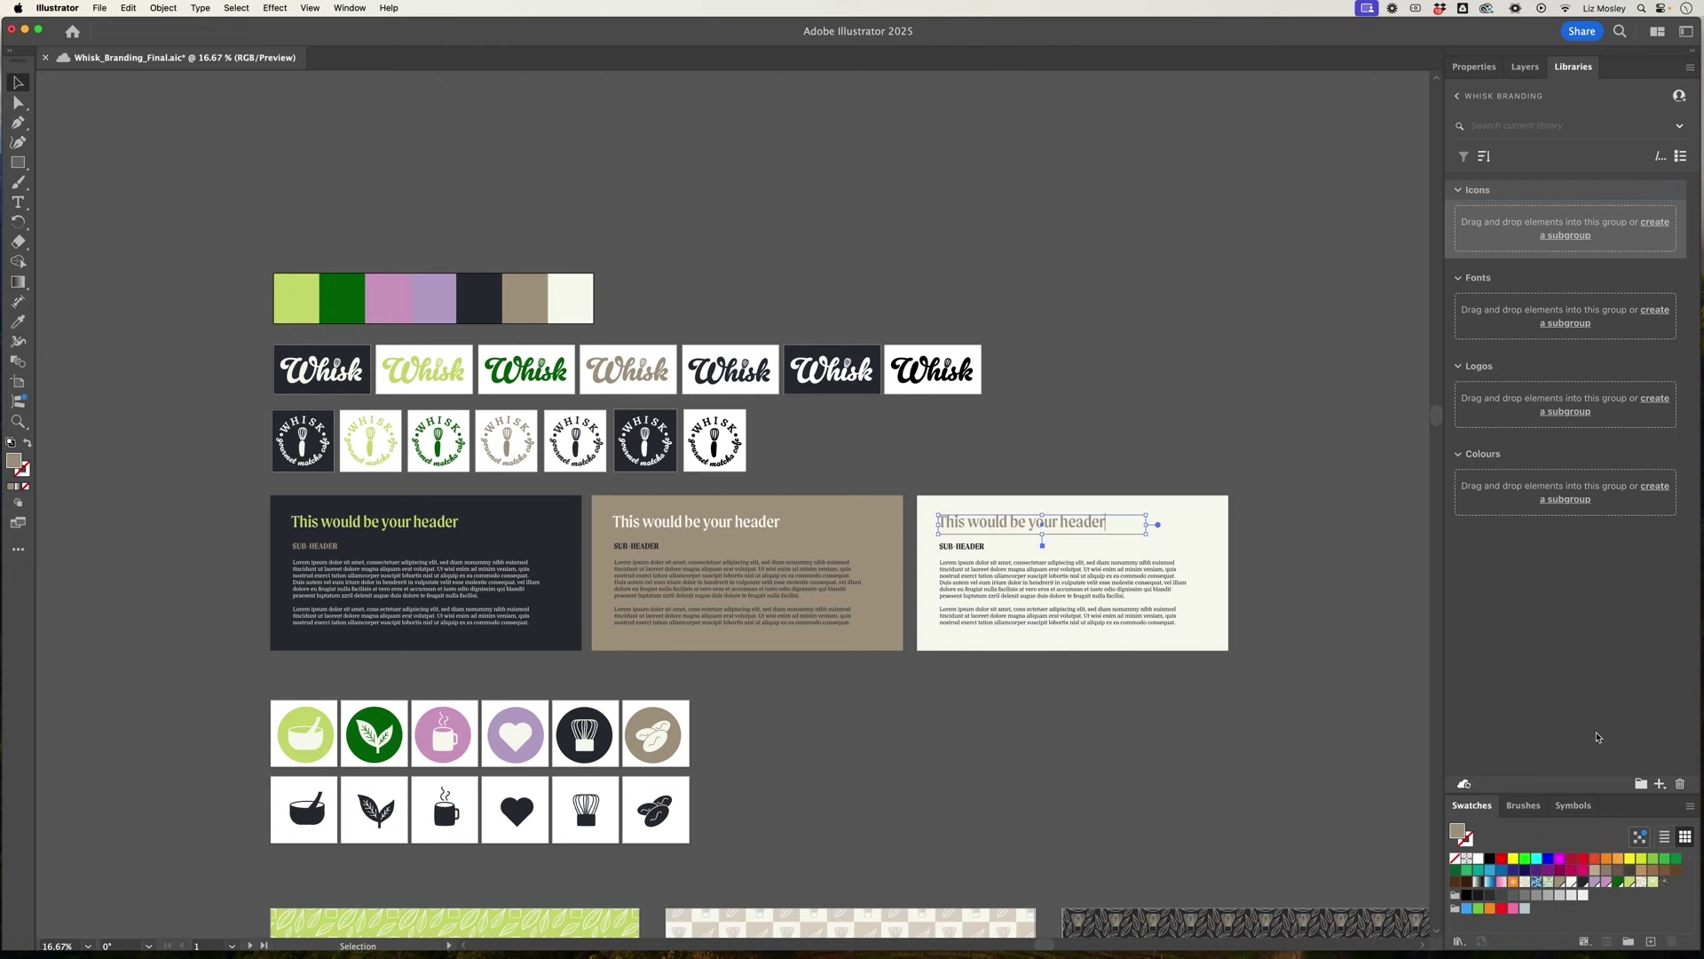
{"action": "scroll", "coordinate": [1012, 684], "scroll_direction": "down", "scroll_amount": 10}
{"action": "scroll", "coordinate": [1012, 683], "scroll_direction": "down", "scroll_amount": 1}
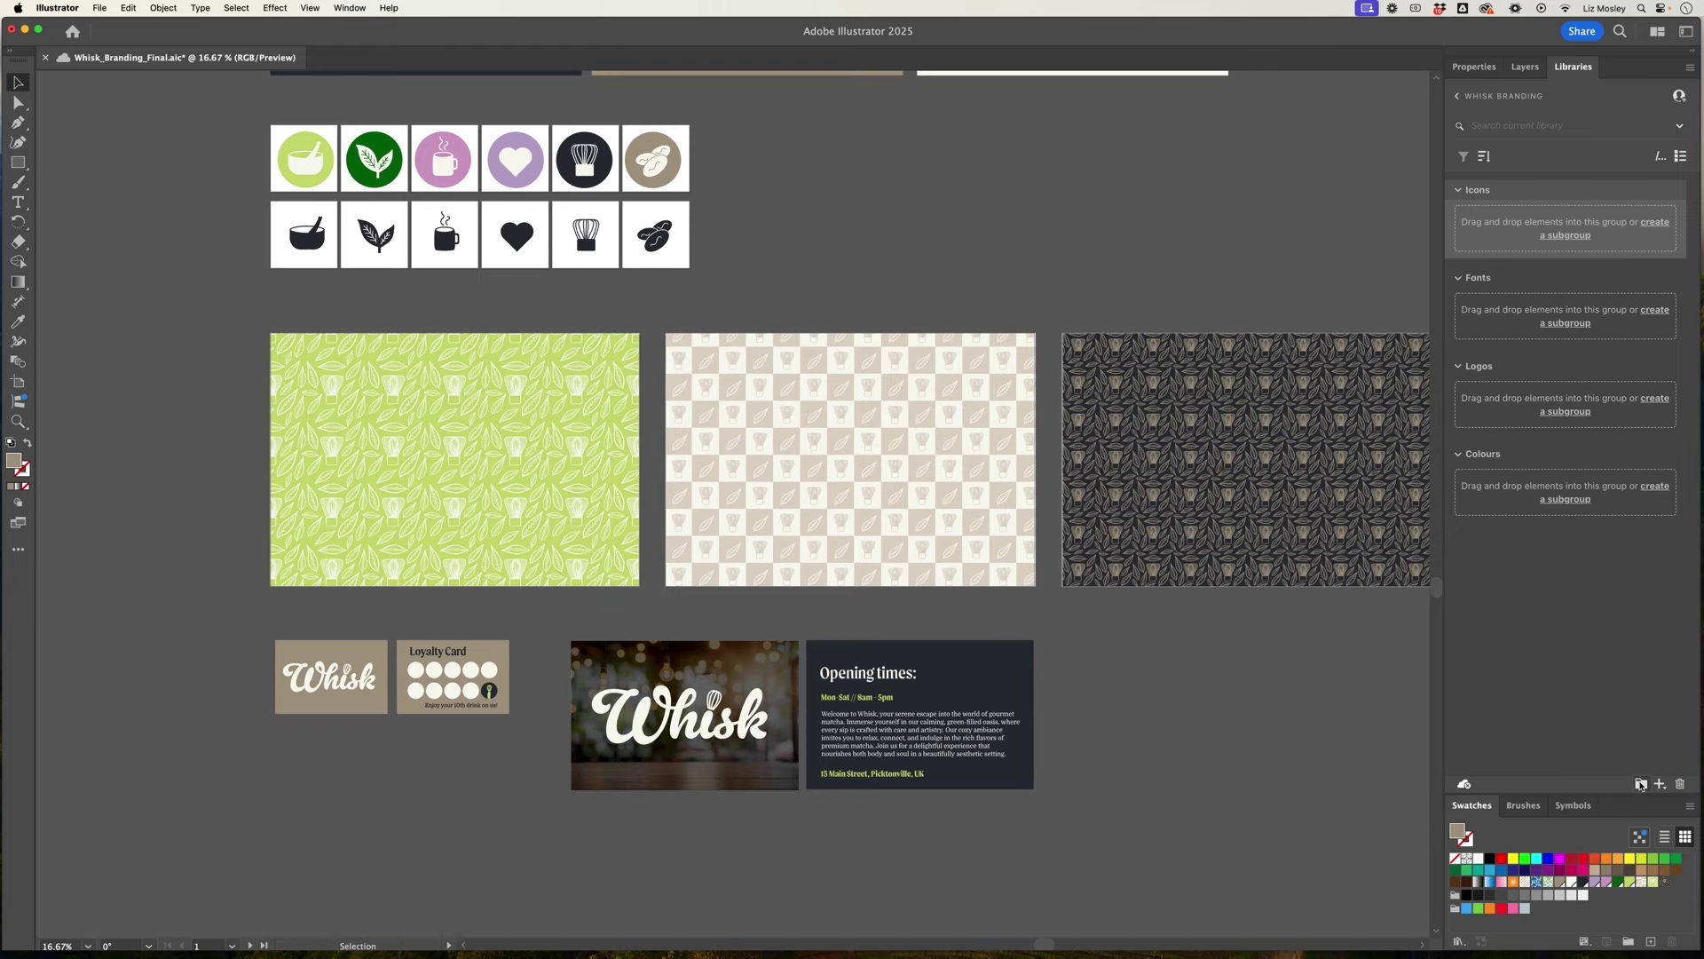
Add a Patterns group, then move Logos to the top and Fonts after Colours.
{"action": "left_click", "coordinate": [1639, 784]}
{"action": "type", "text": "Patterns"}
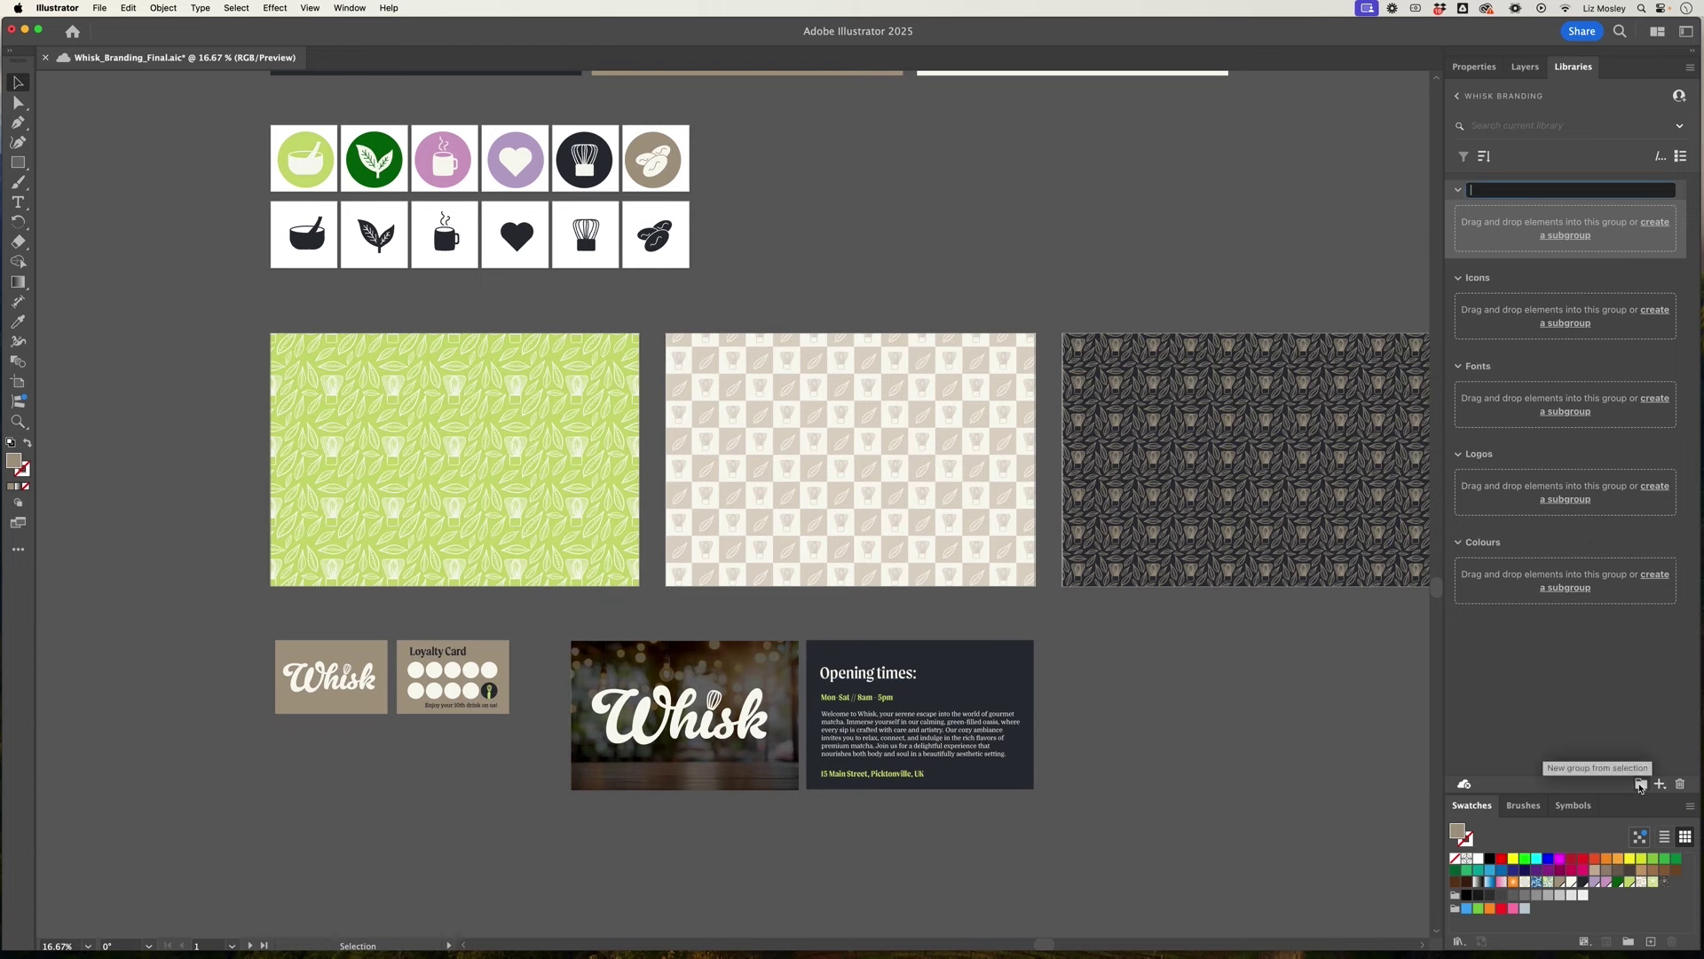
{"action": "key", "text": "Return"}
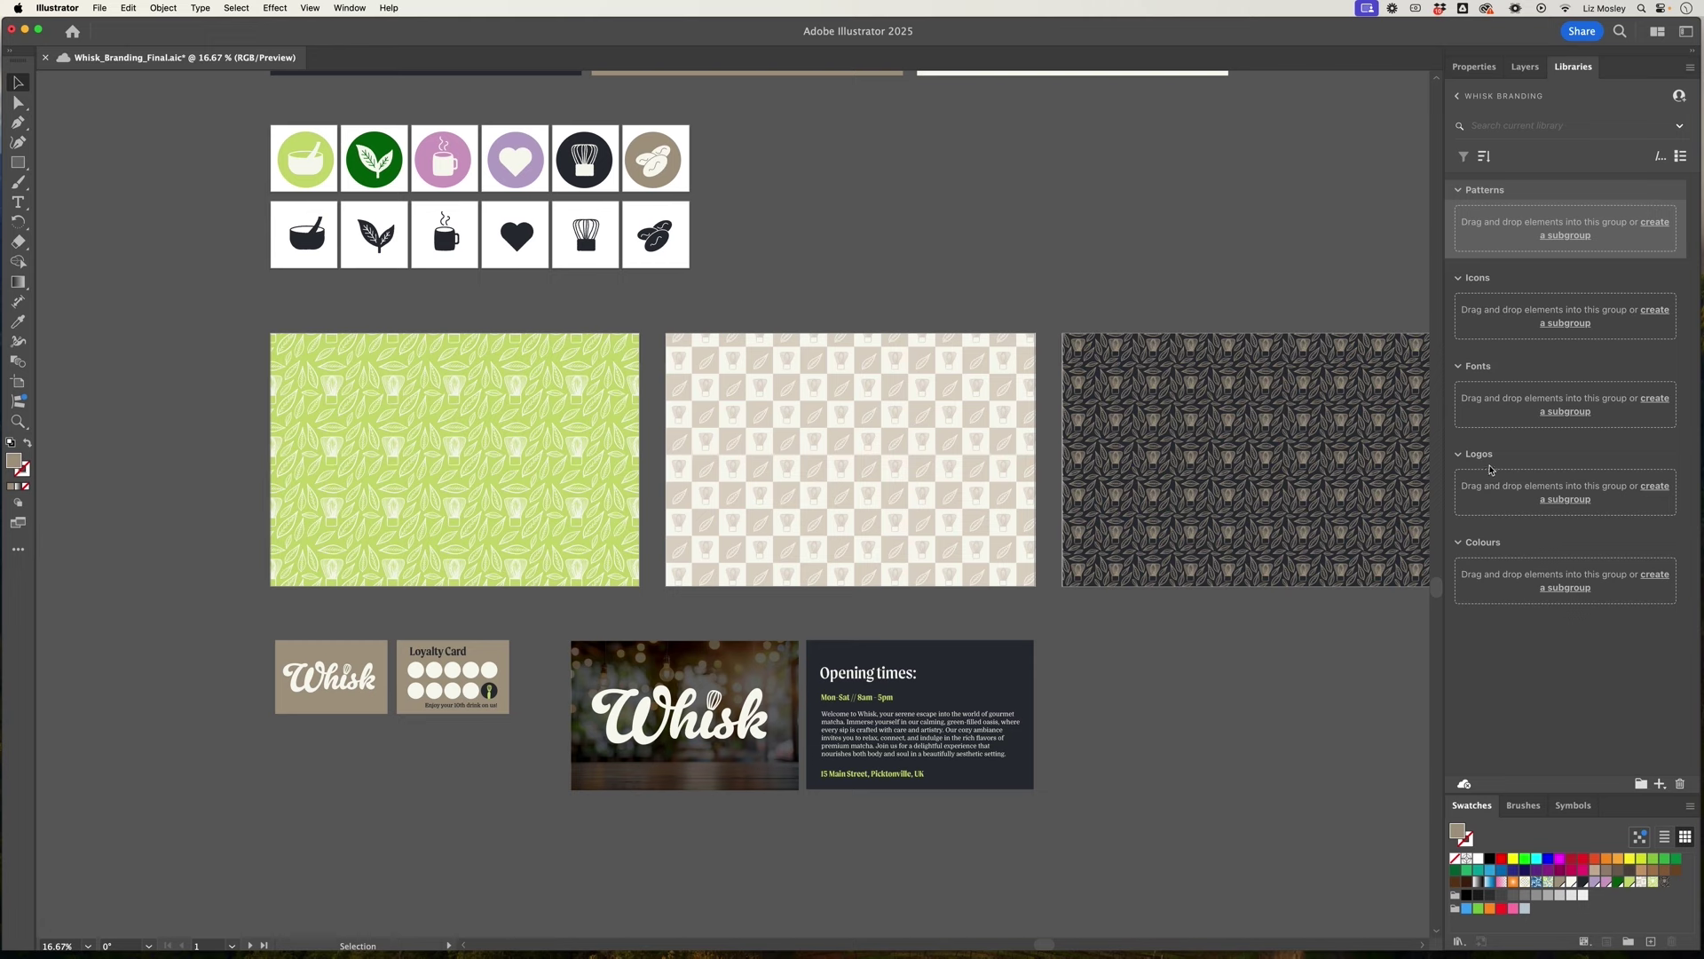
{"action": "left_click_drag", "start_coordinate": [1489, 457], "coordinate": [1466, 216]}
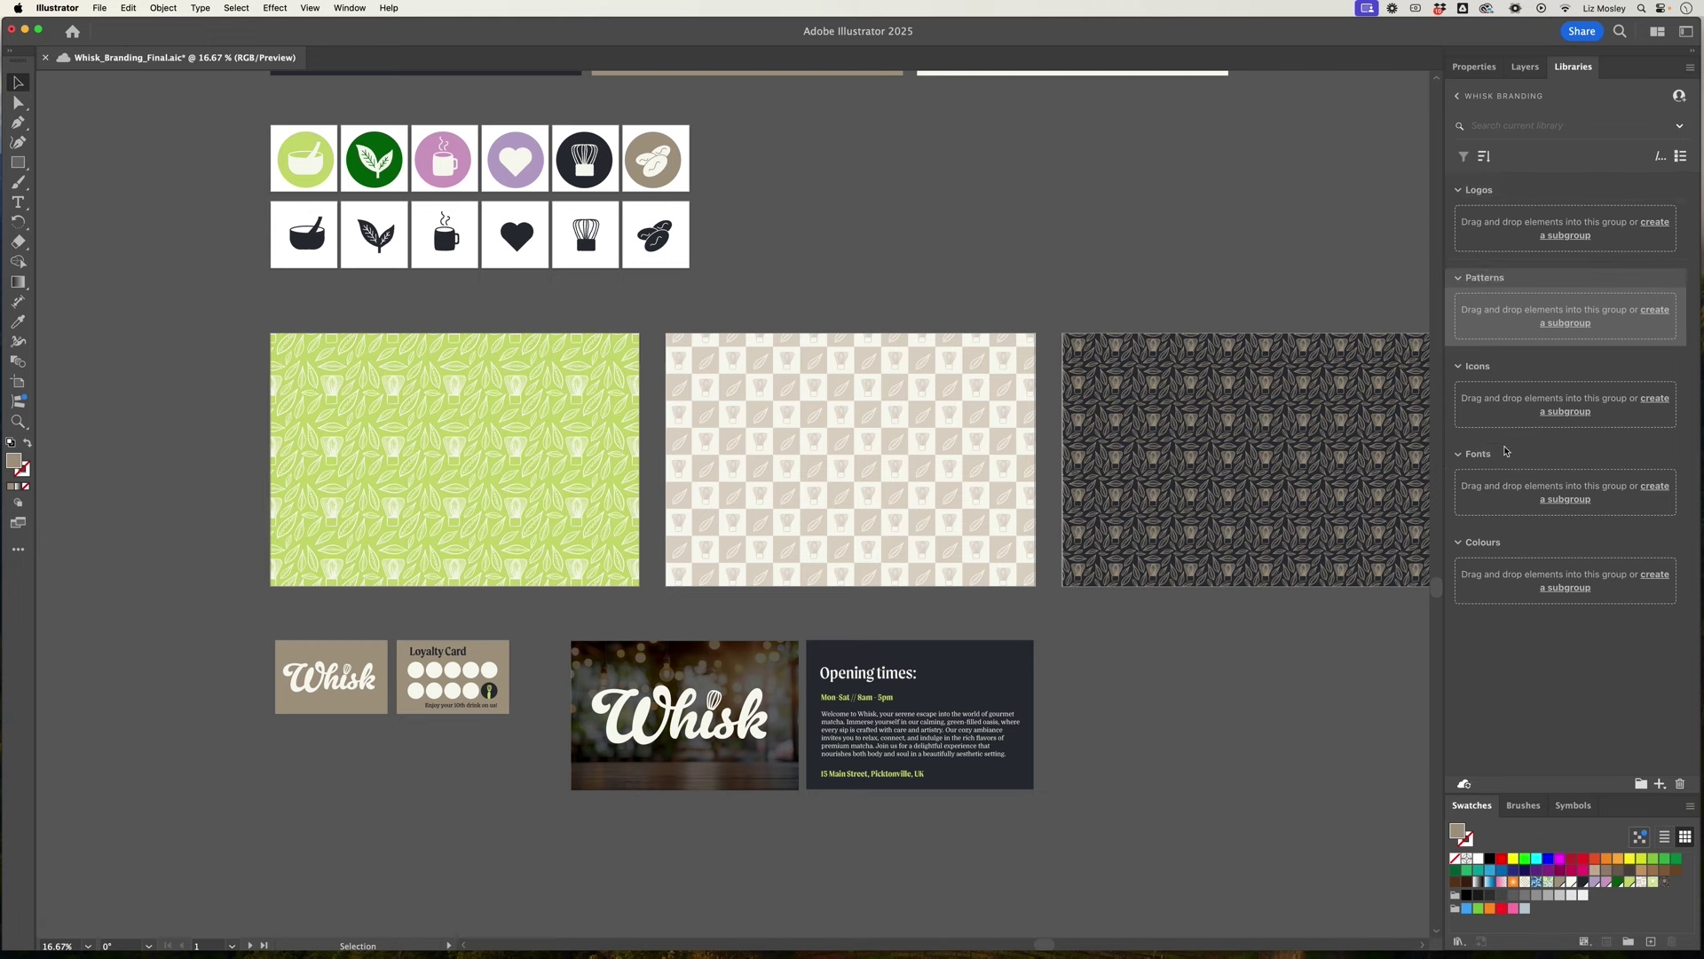
{"action": "left_click_drag", "start_coordinate": [1487, 546], "coordinate": [1476, 359]}
Add the light green and dark green Whisk wordmarks to the library as graphics.
{"action": "scroll", "coordinate": [1163, 416], "scroll_direction": "up", "scroll_amount": 5}
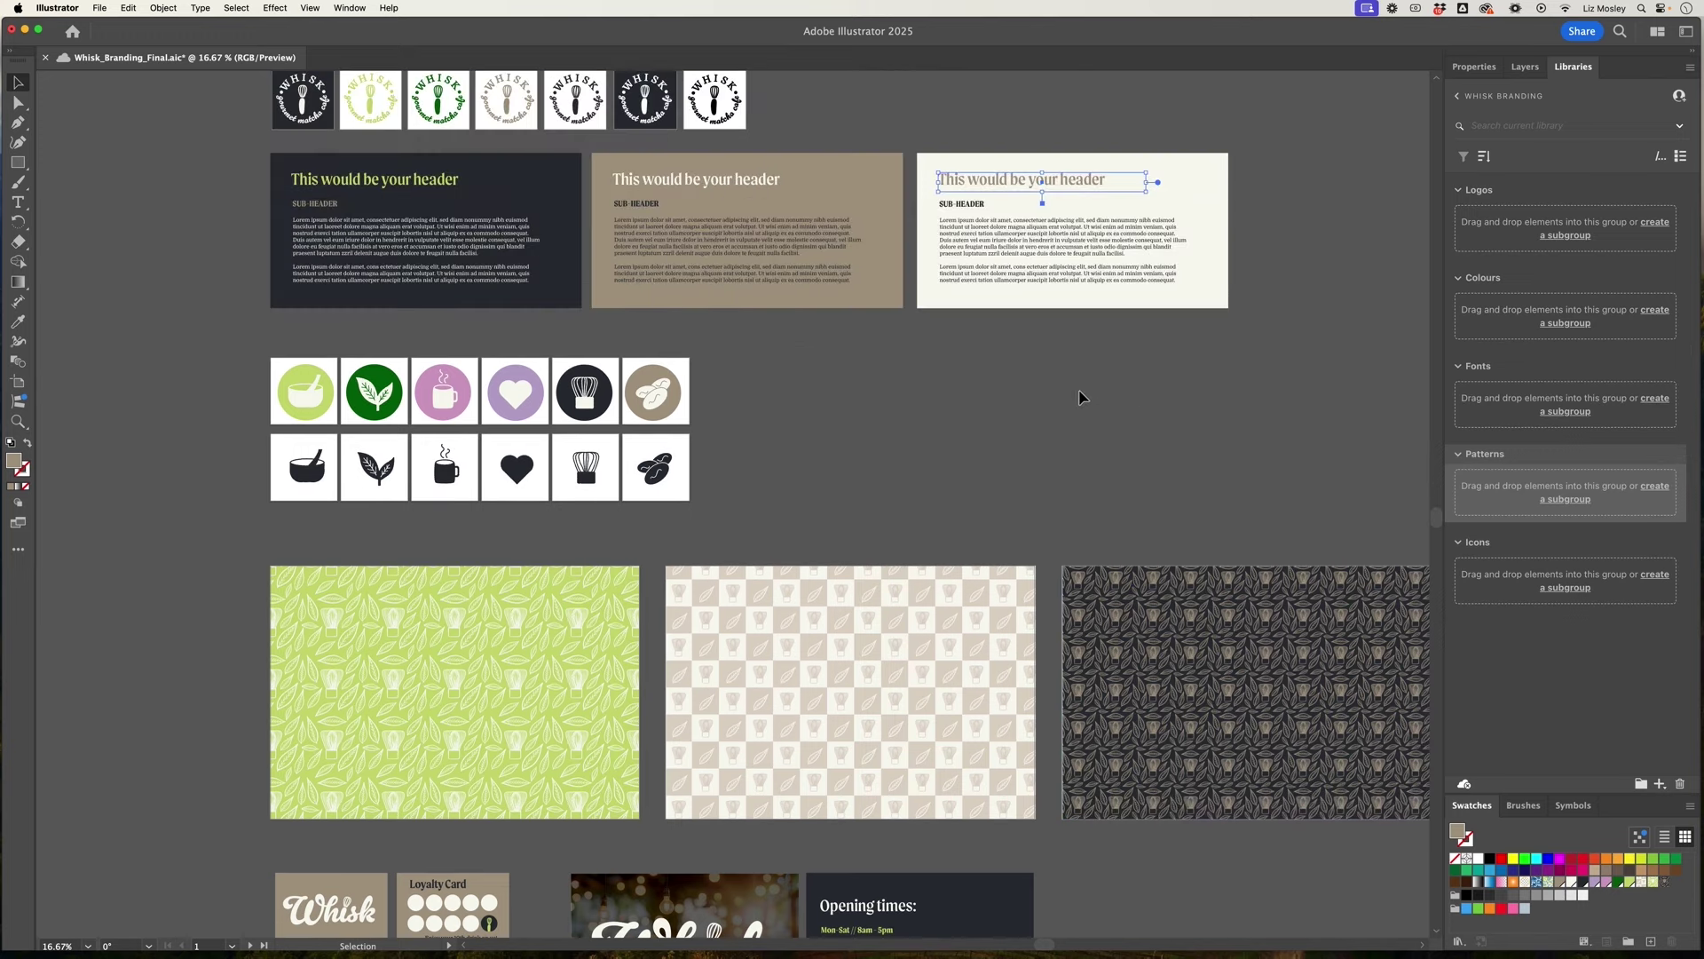
{"action": "scroll", "coordinate": [484, 275], "scroll_direction": "up", "scroll_amount": 5}
{"action": "scroll", "coordinate": [484, 276], "scroll_direction": "left", "scroll_amount": 2}
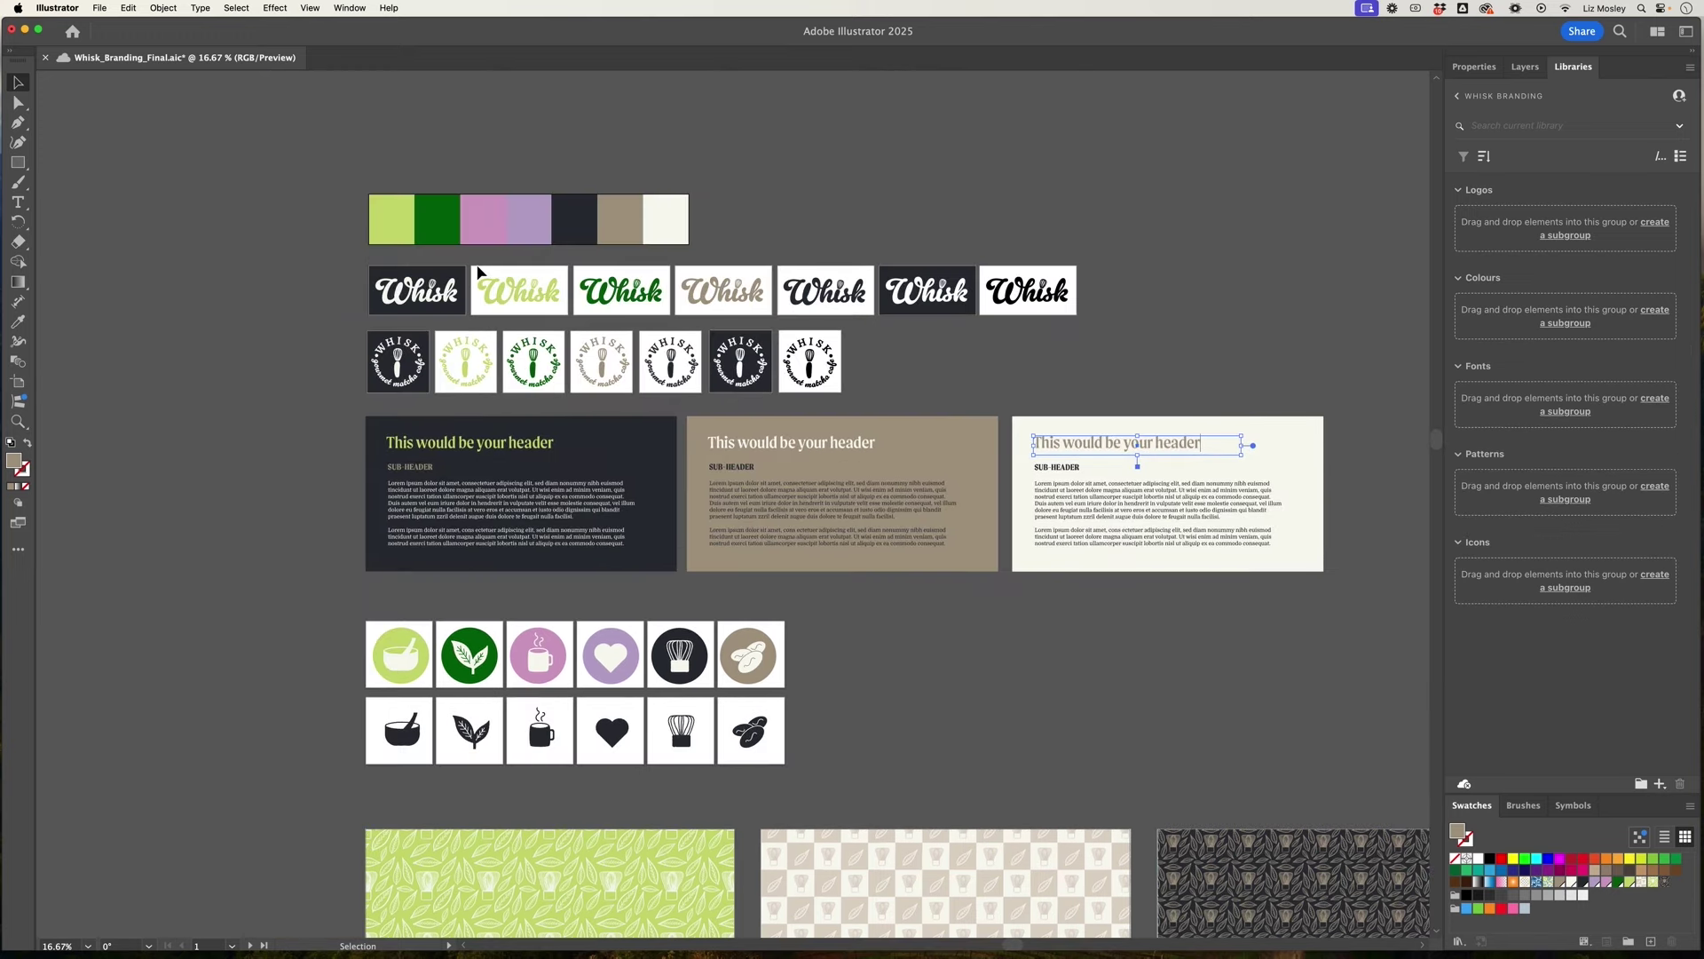
{"action": "left_click", "coordinate": [554, 311]}
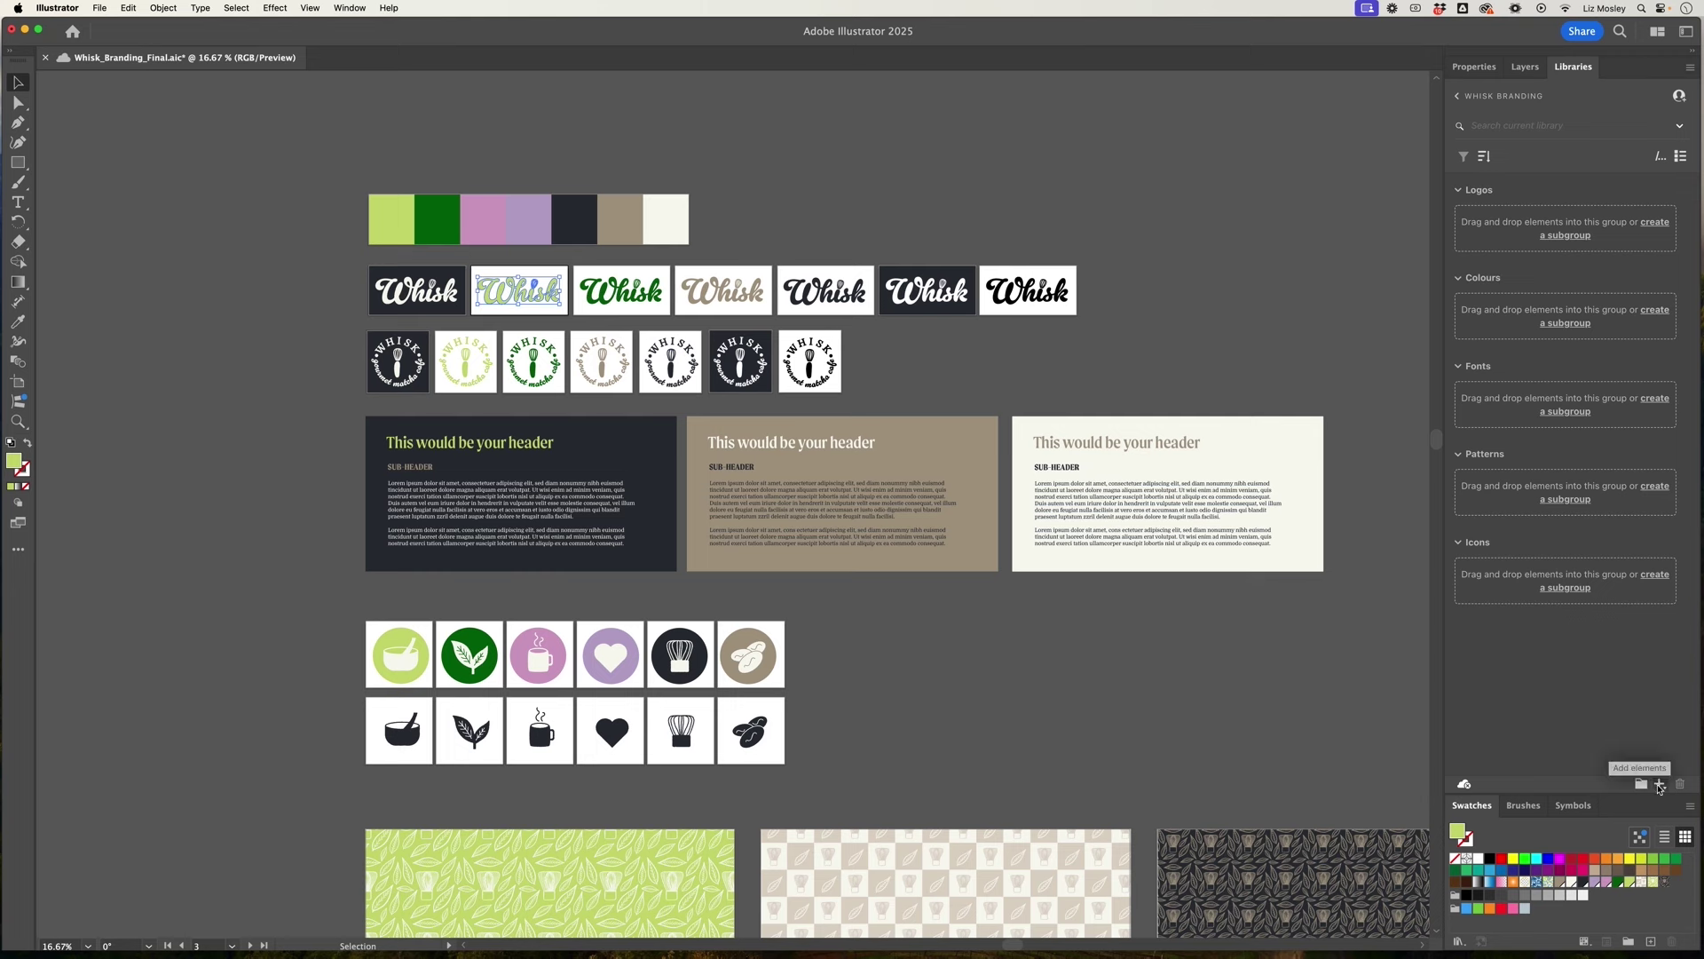
{"action": "left_click", "coordinate": [1659, 785]}
{"action": "left_click", "coordinate": [1595, 742]}
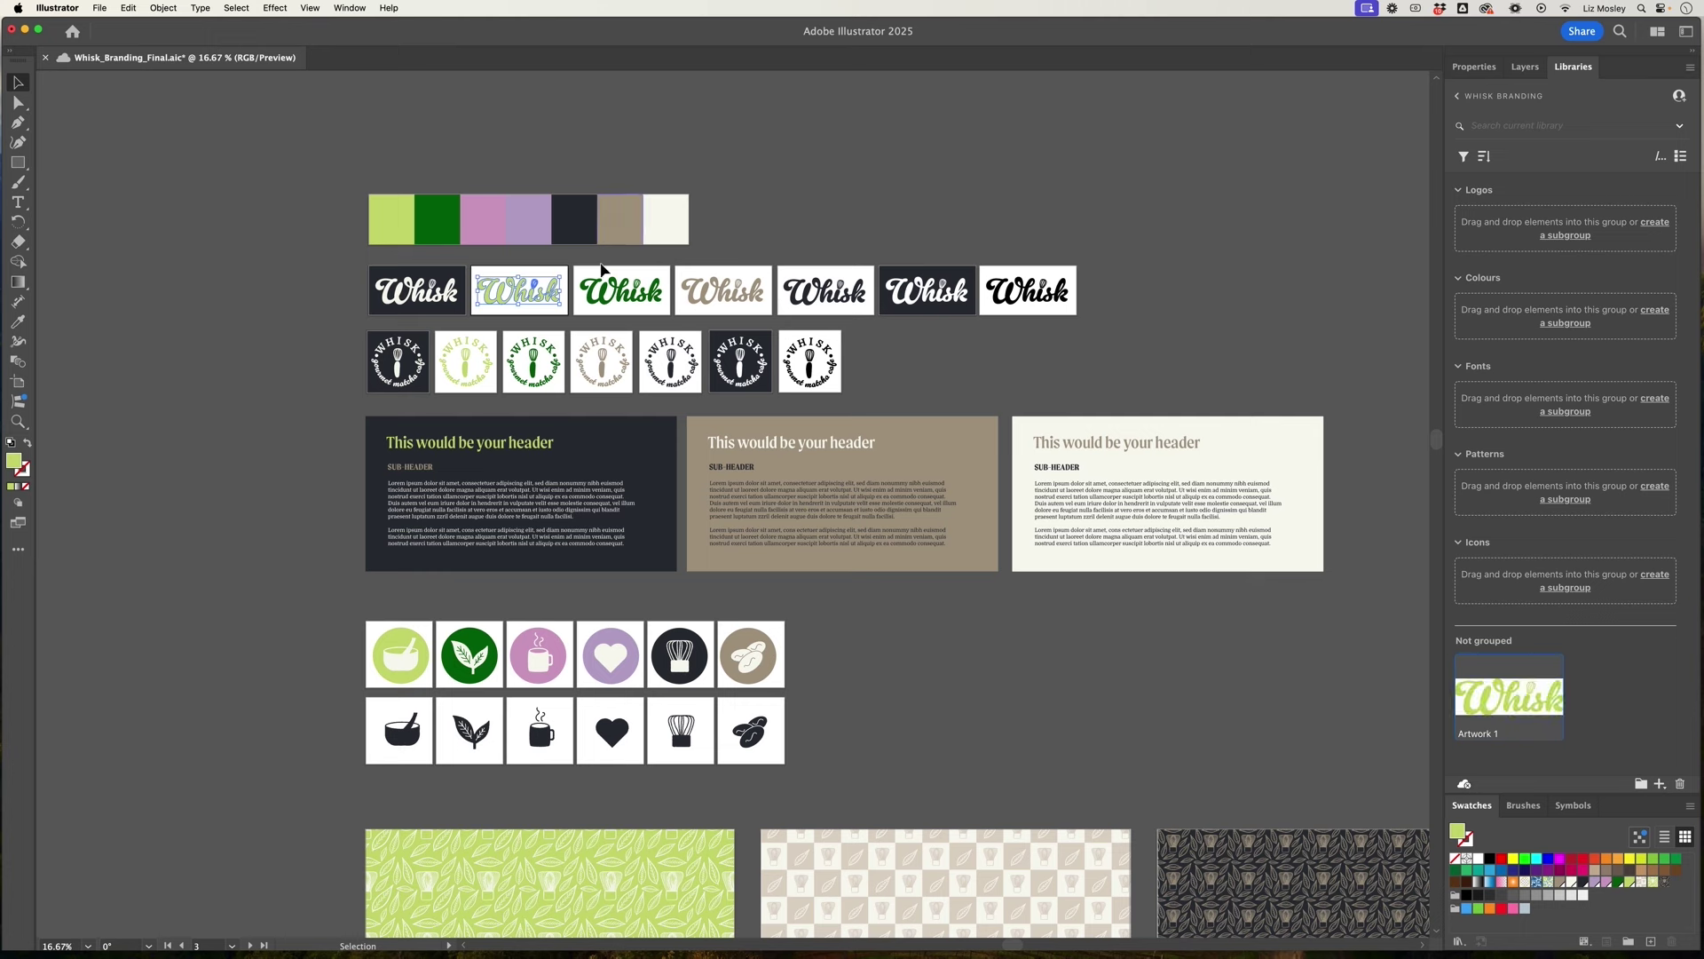
{"action": "left_click", "coordinate": [579, 279]}
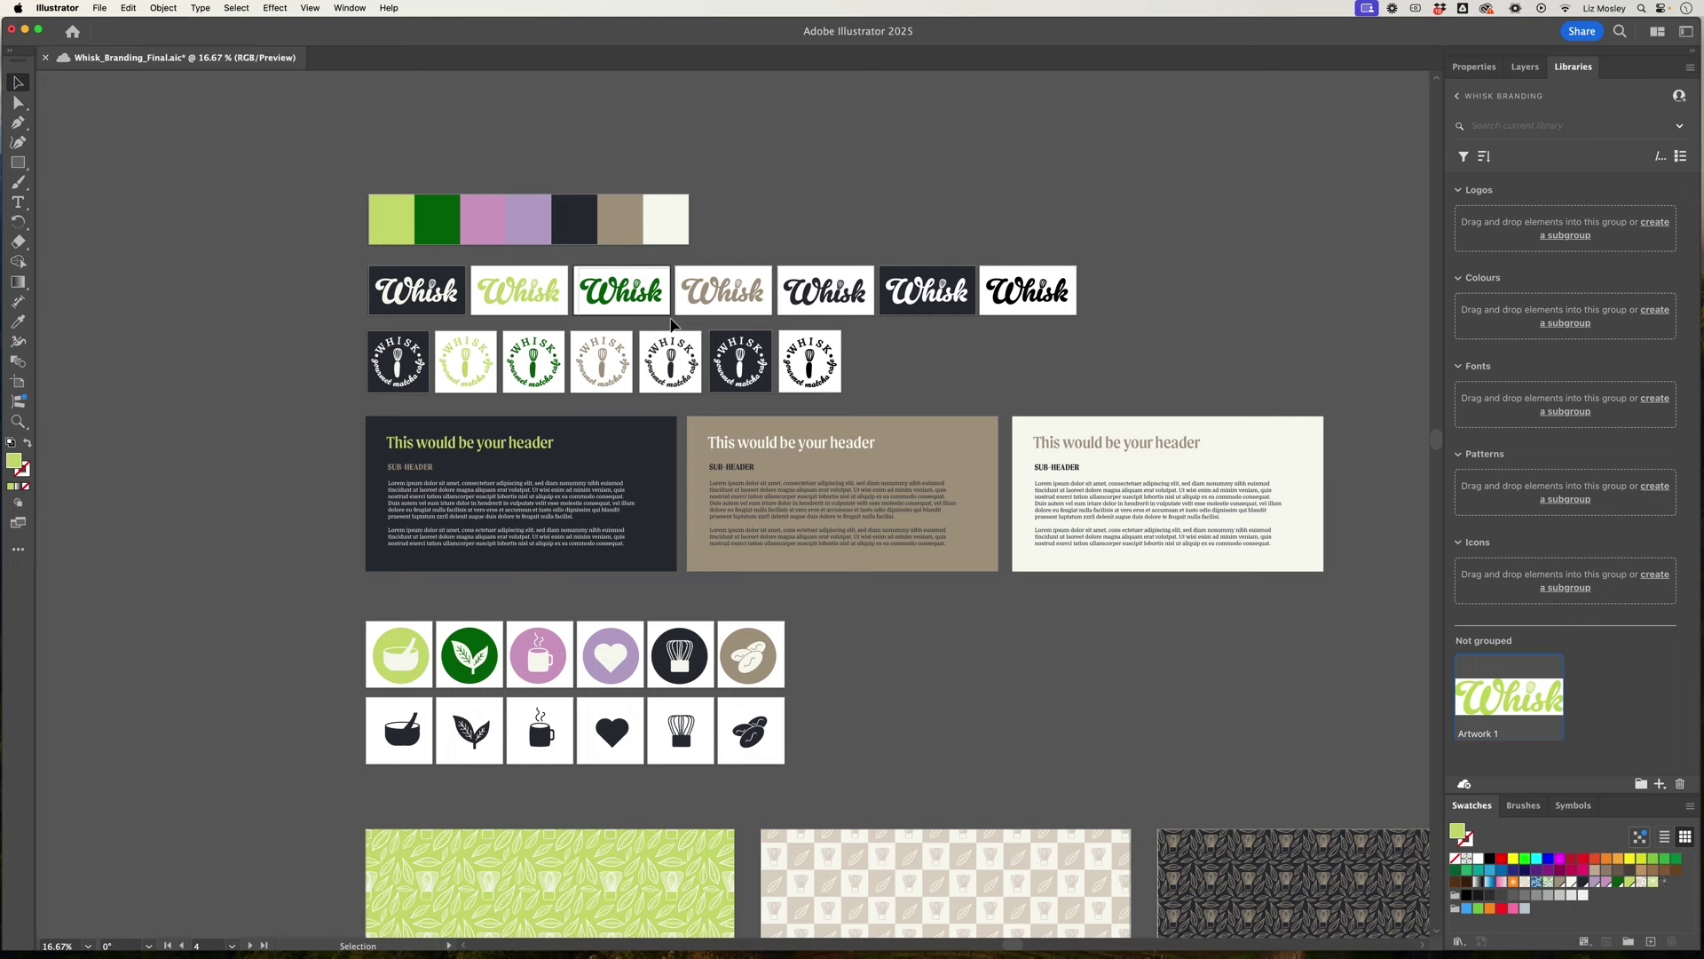
{"action": "left_click", "coordinate": [621, 297]}
{"action": "left_click_drag", "start_coordinate": [621, 297], "coordinate": [1669, 710]}
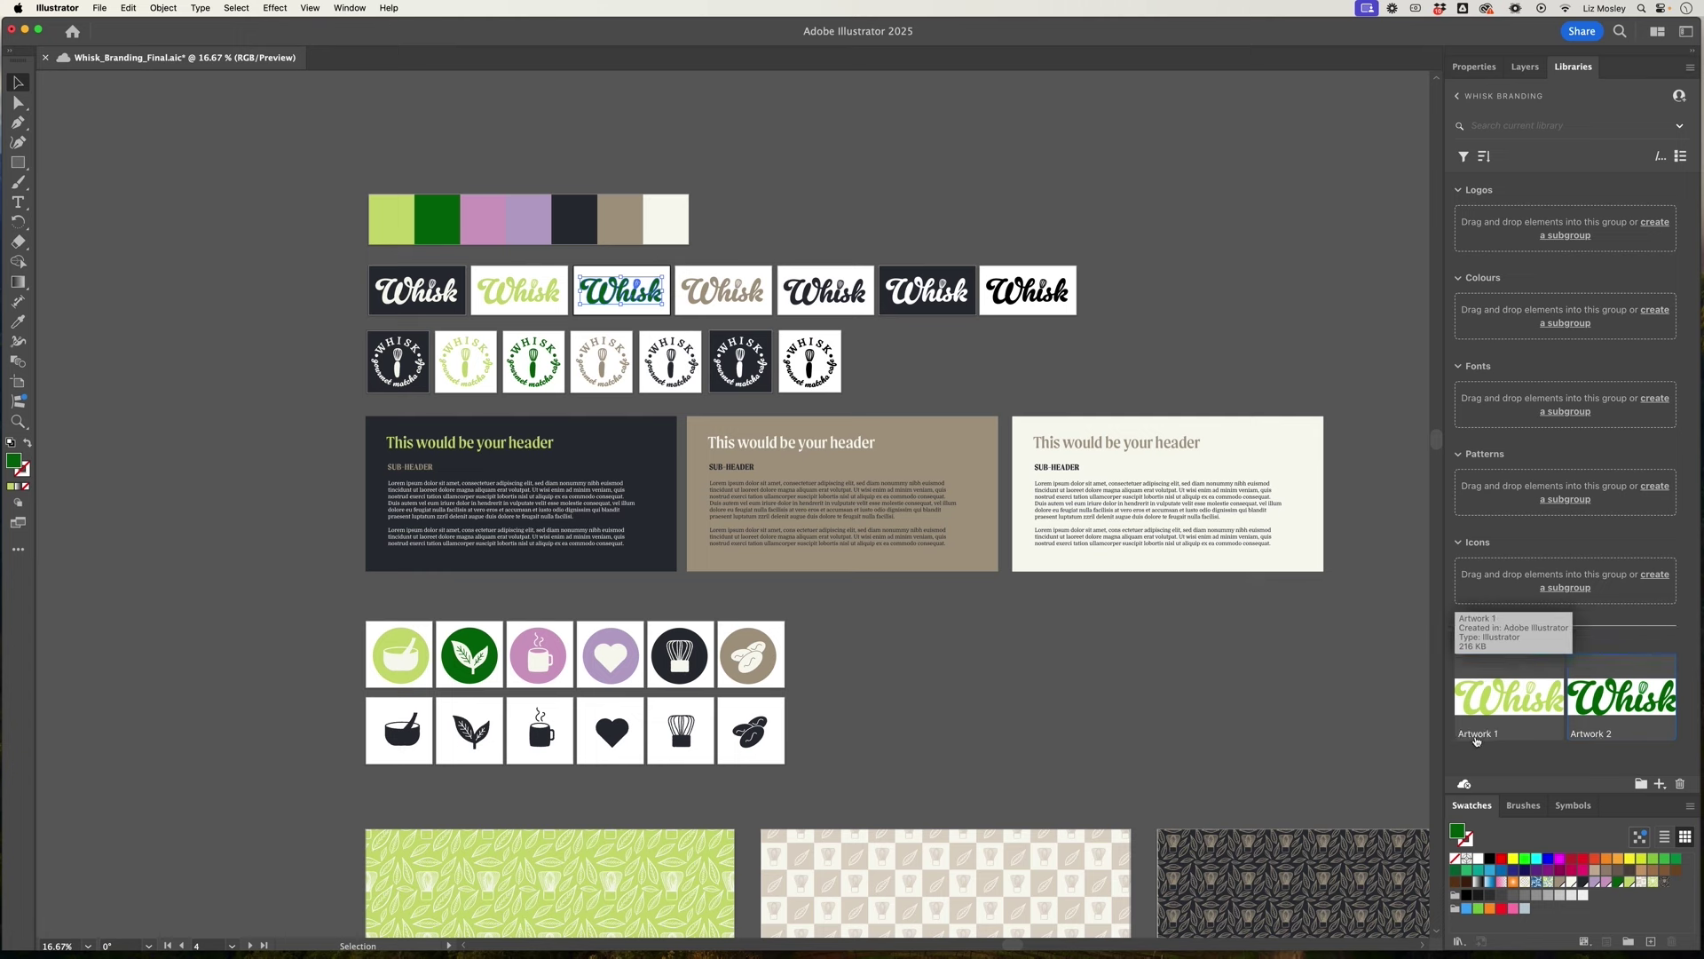
Rename Artwork 1 to 'Logo_matcha' and move the dark green logo into the Logos group.
{"action": "left_click", "coordinate": [1477, 738]}
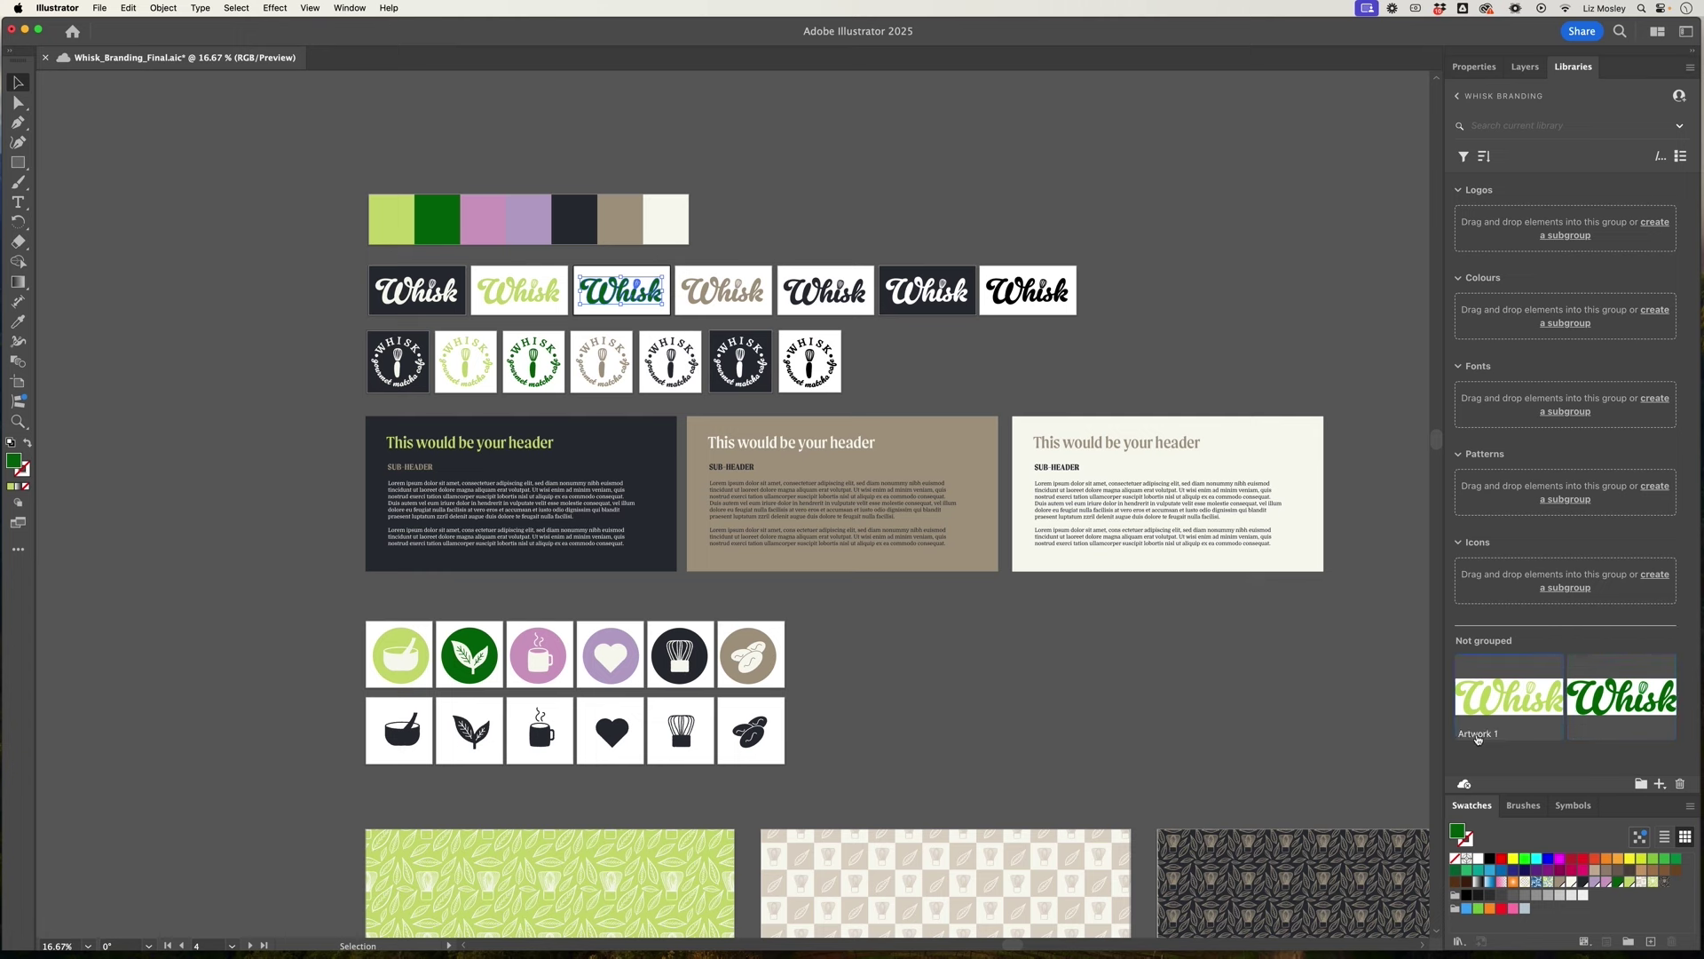
{"action": "double_click", "coordinate": [1477, 735]}
{"action": "type", "text": "Logo_matcha"}
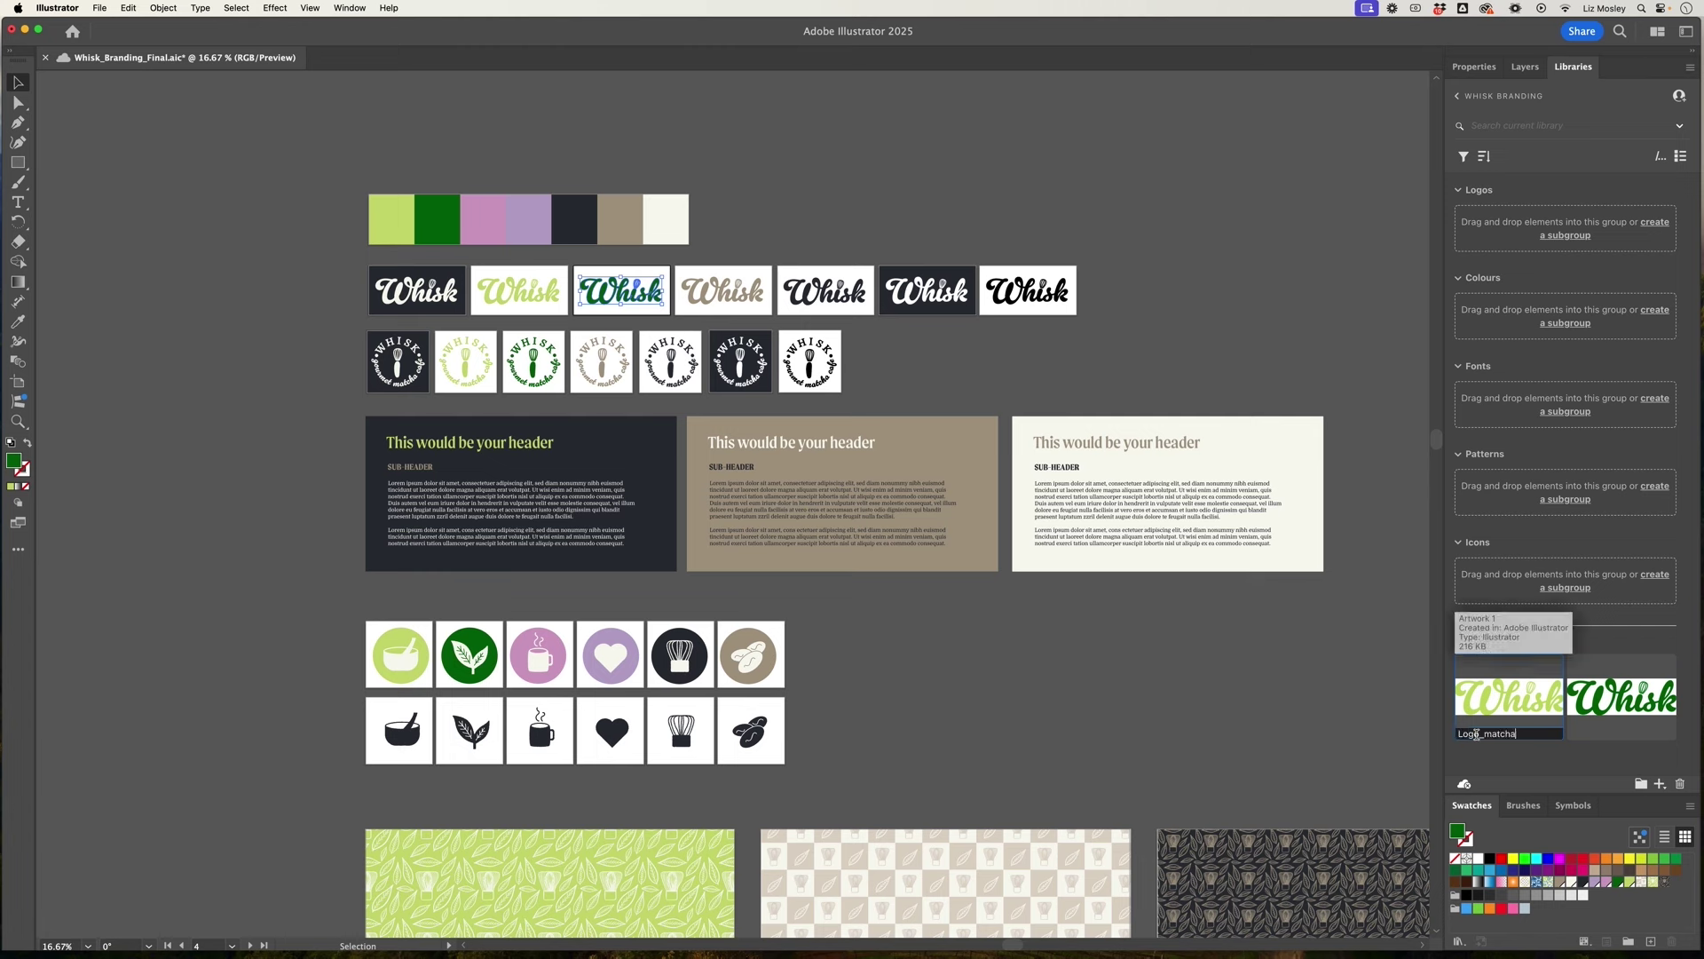
{"action": "key", "text": "Return"}
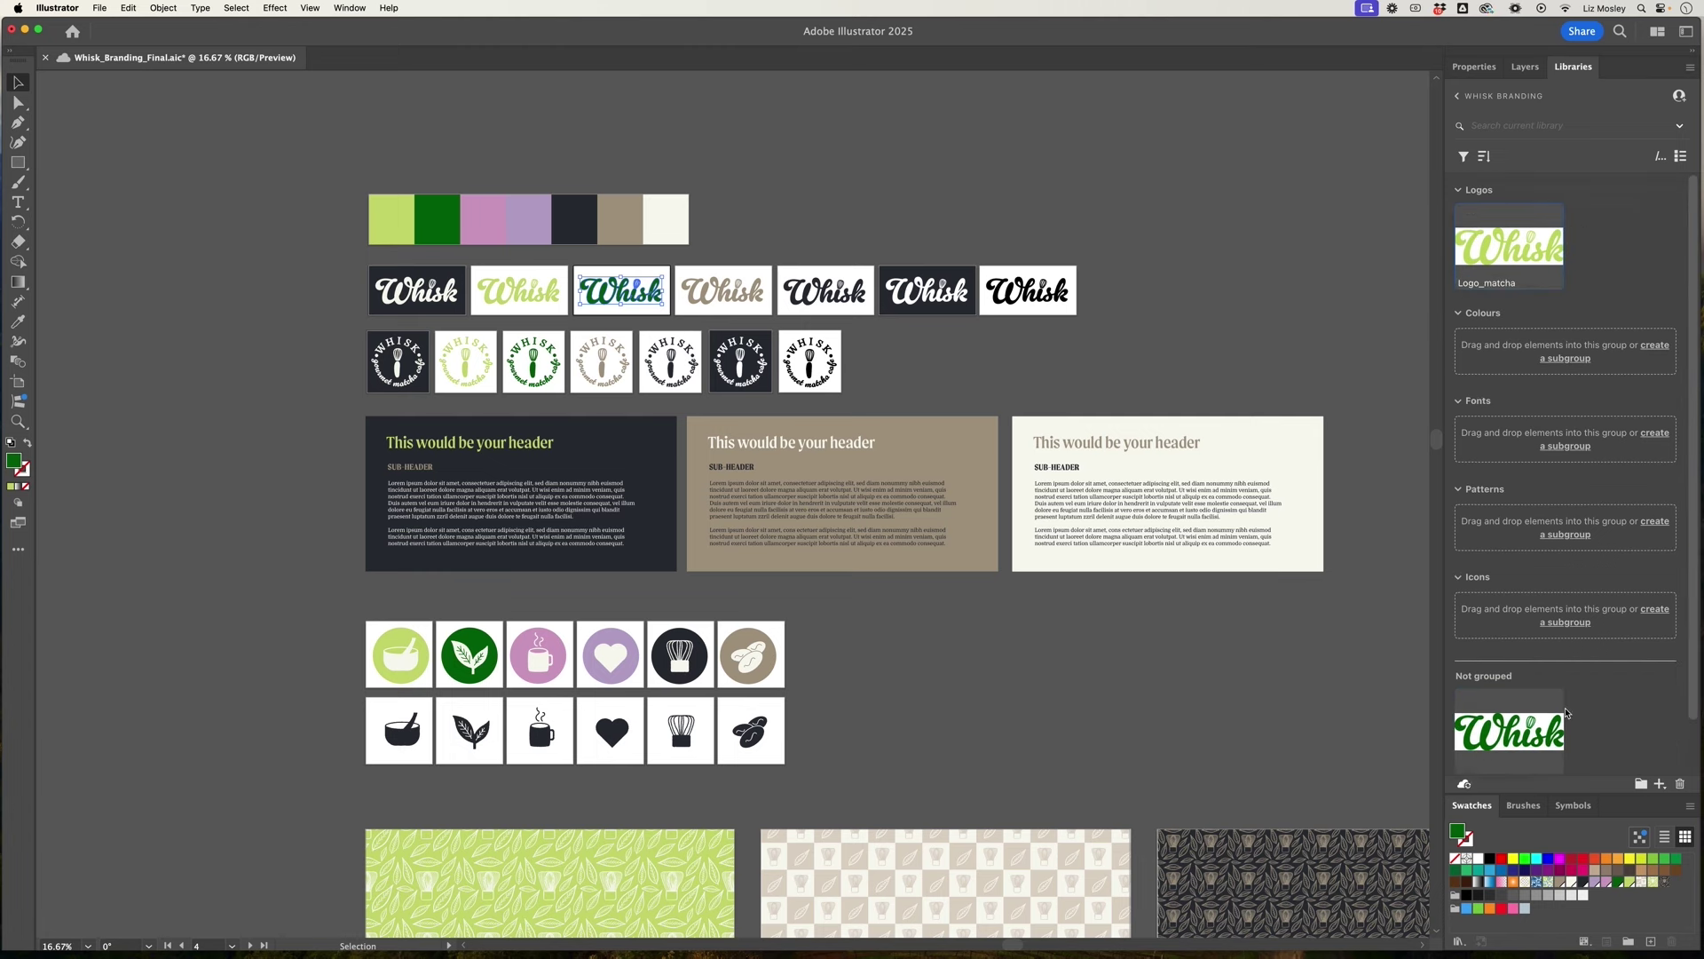
{"action": "left_click_drag", "start_coordinate": [1567, 713], "coordinate": [1605, 269]}
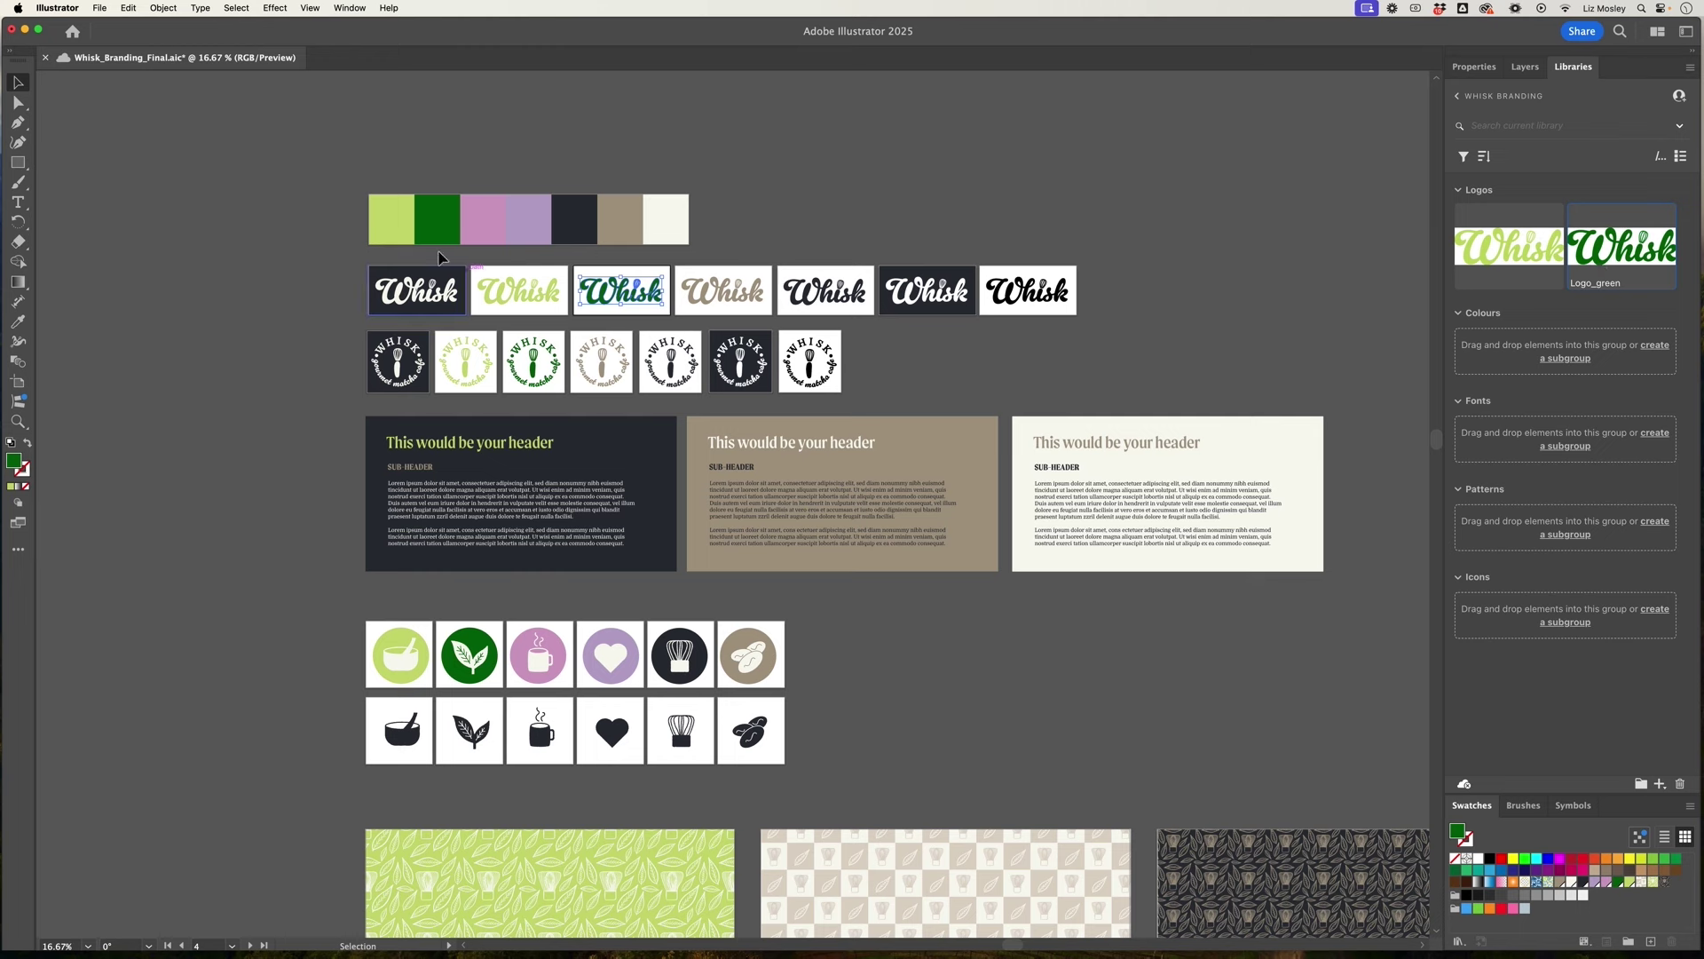
Save the lime #C6D871 and dark green #00660A fills to the library and drag them into Colours.
{"action": "left_click", "coordinate": [392, 220]}
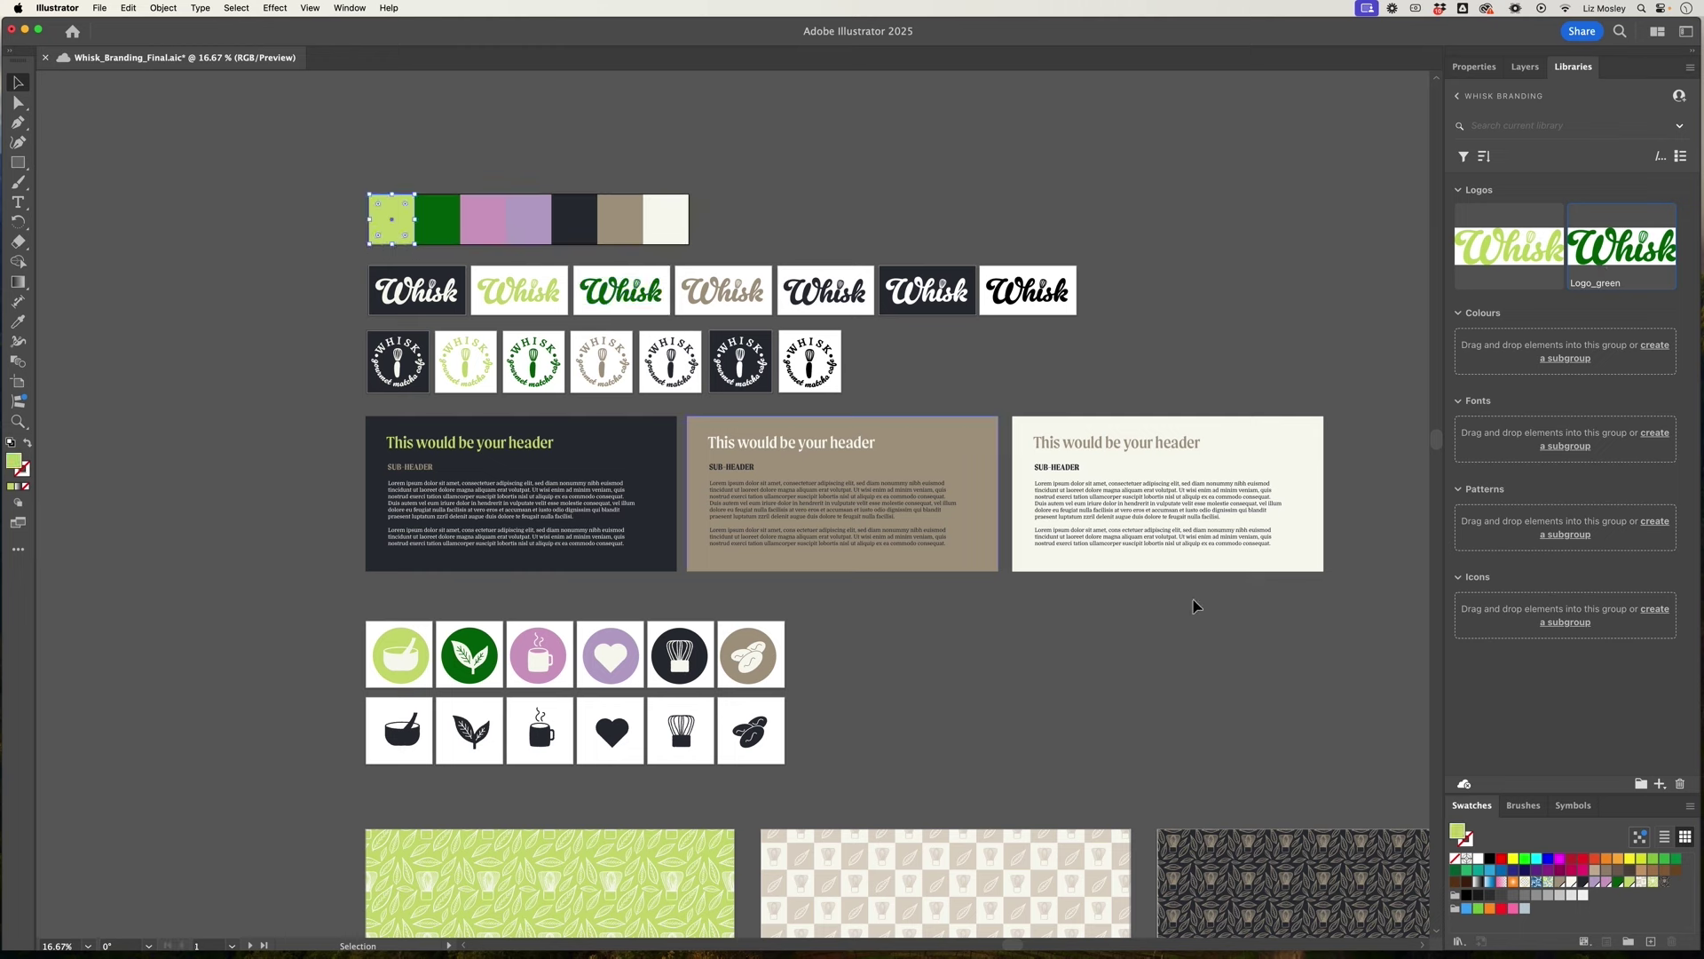
{"action": "left_click", "coordinate": [1660, 785]}
{"action": "left_click", "coordinate": [1583, 723]}
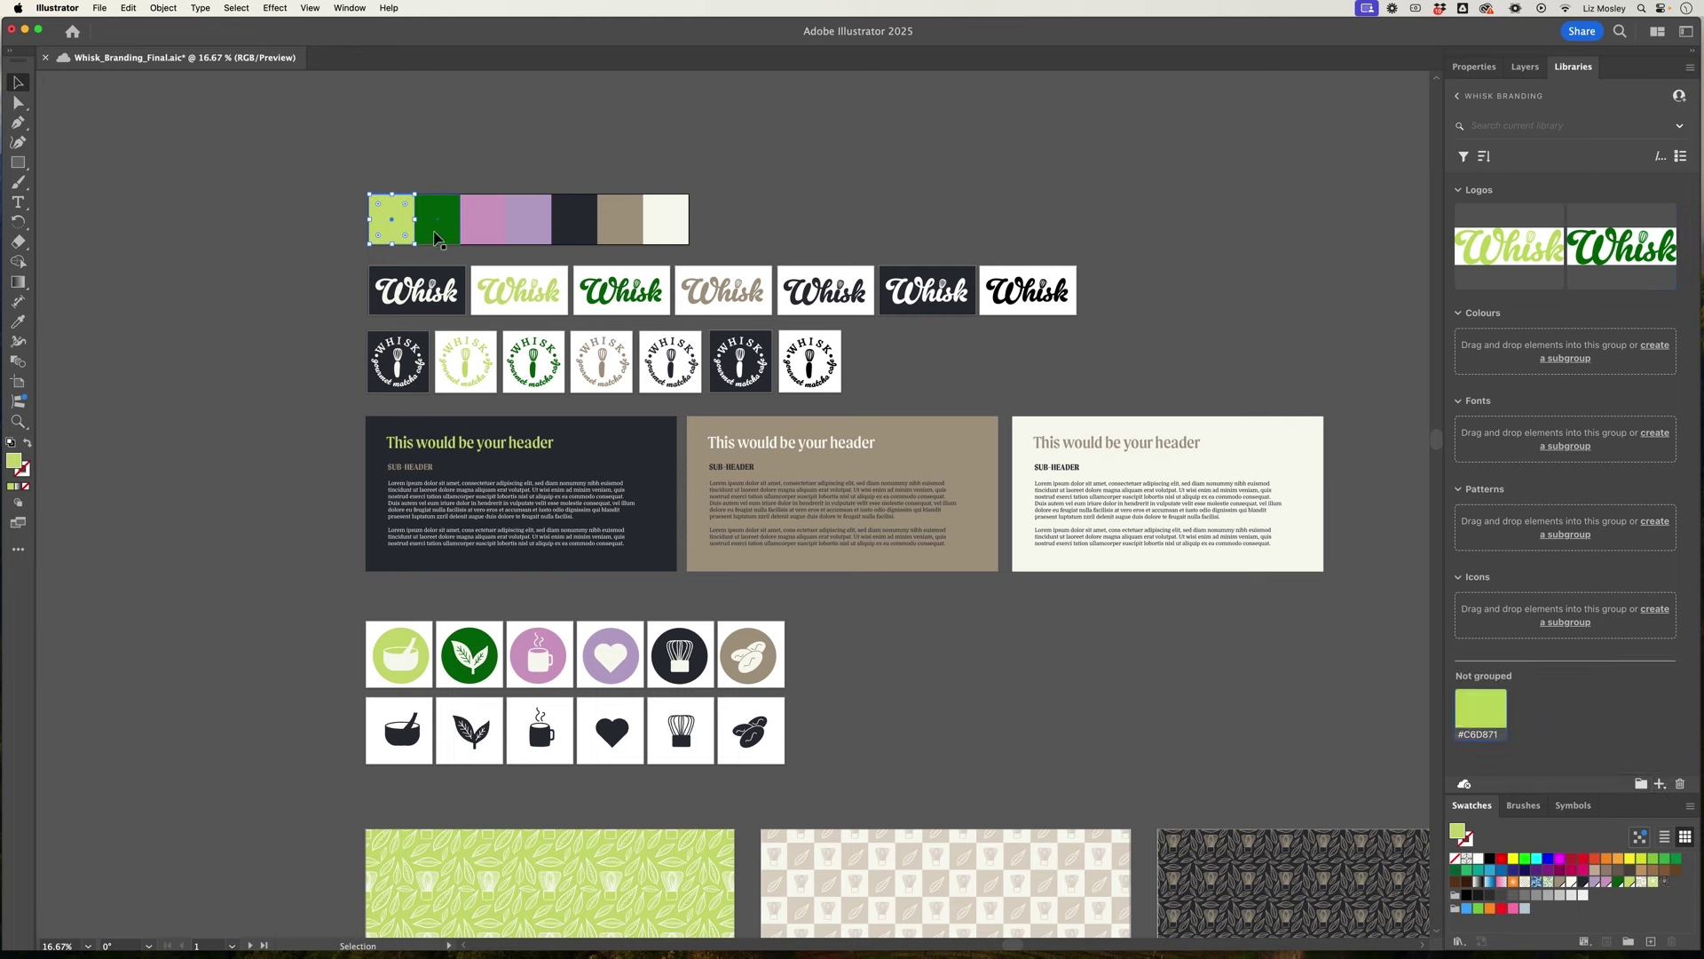
{"action": "left_click", "coordinate": [436, 237]}
{"action": "left_click", "coordinate": [1659, 784]}
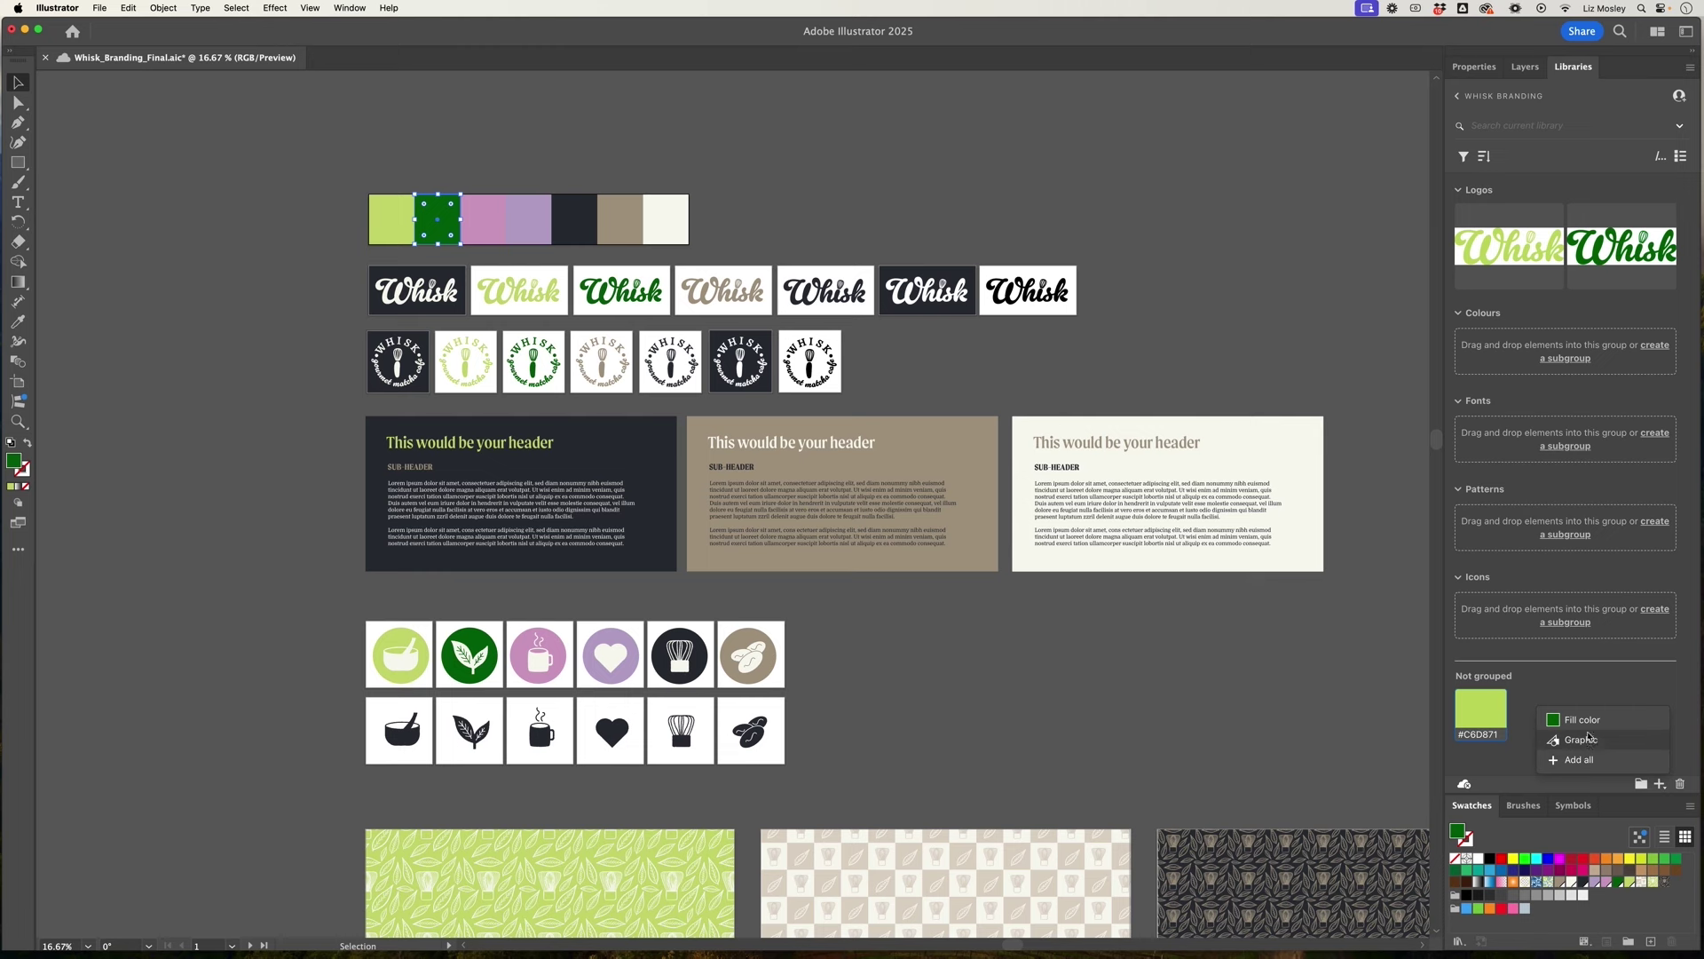
{"action": "left_click", "coordinate": [1584, 722]}
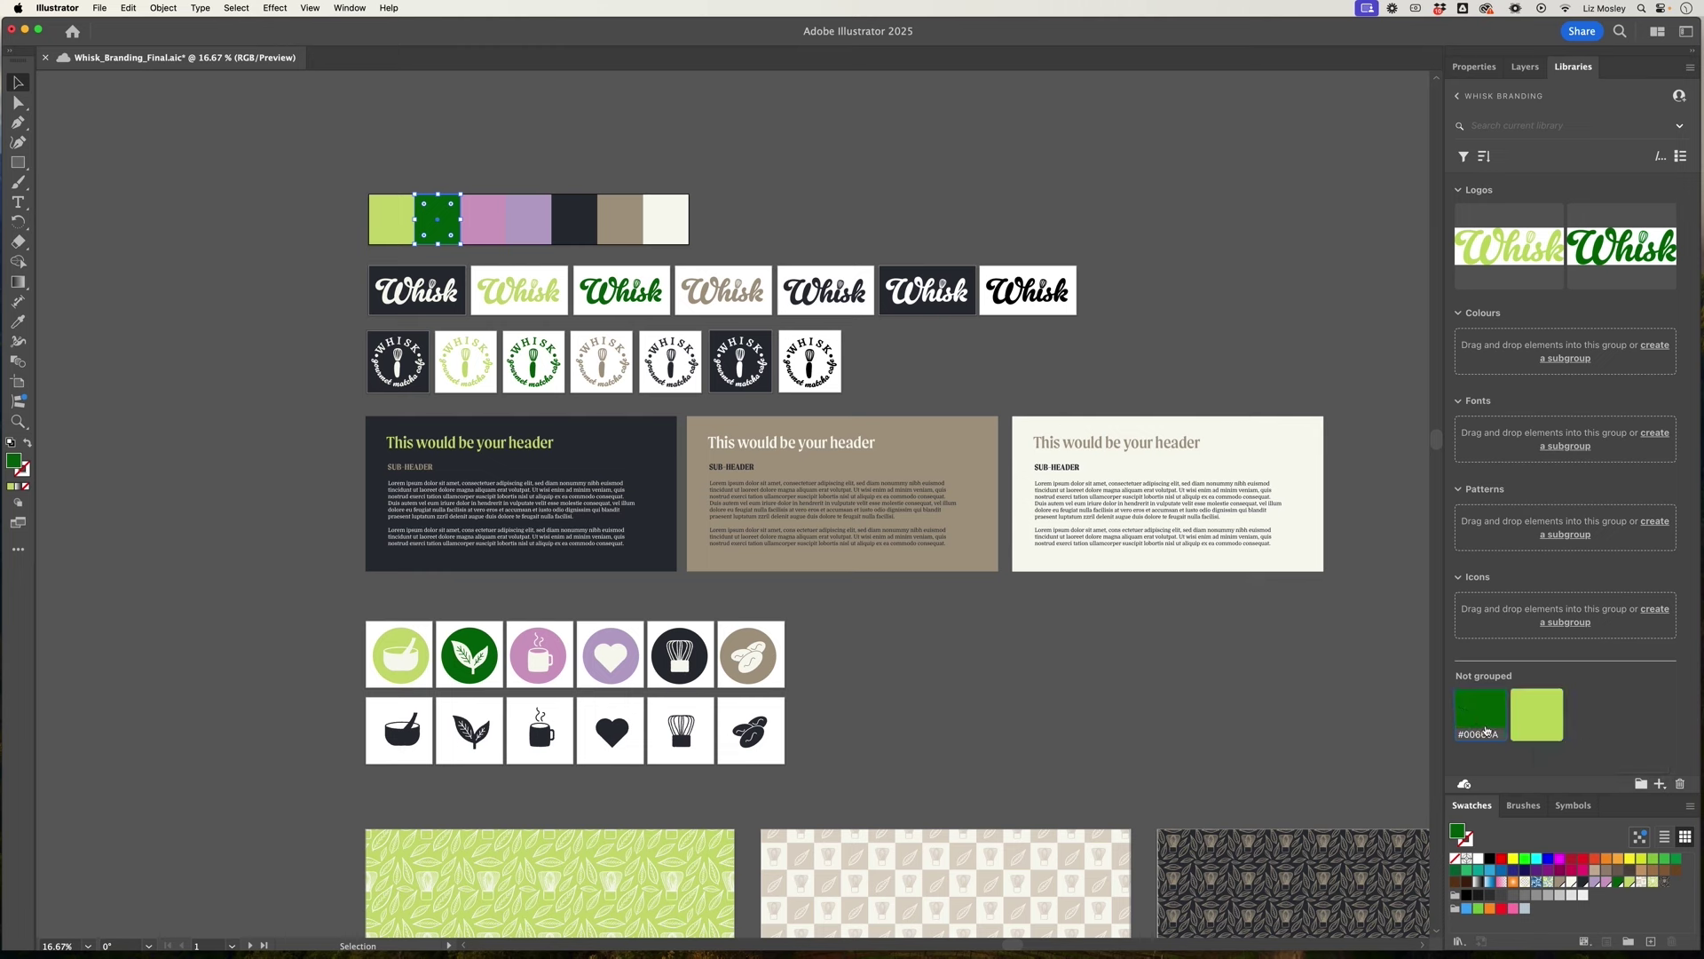
{"action": "left_click_drag", "start_coordinate": [1483, 715], "coordinate": [1501, 346]}
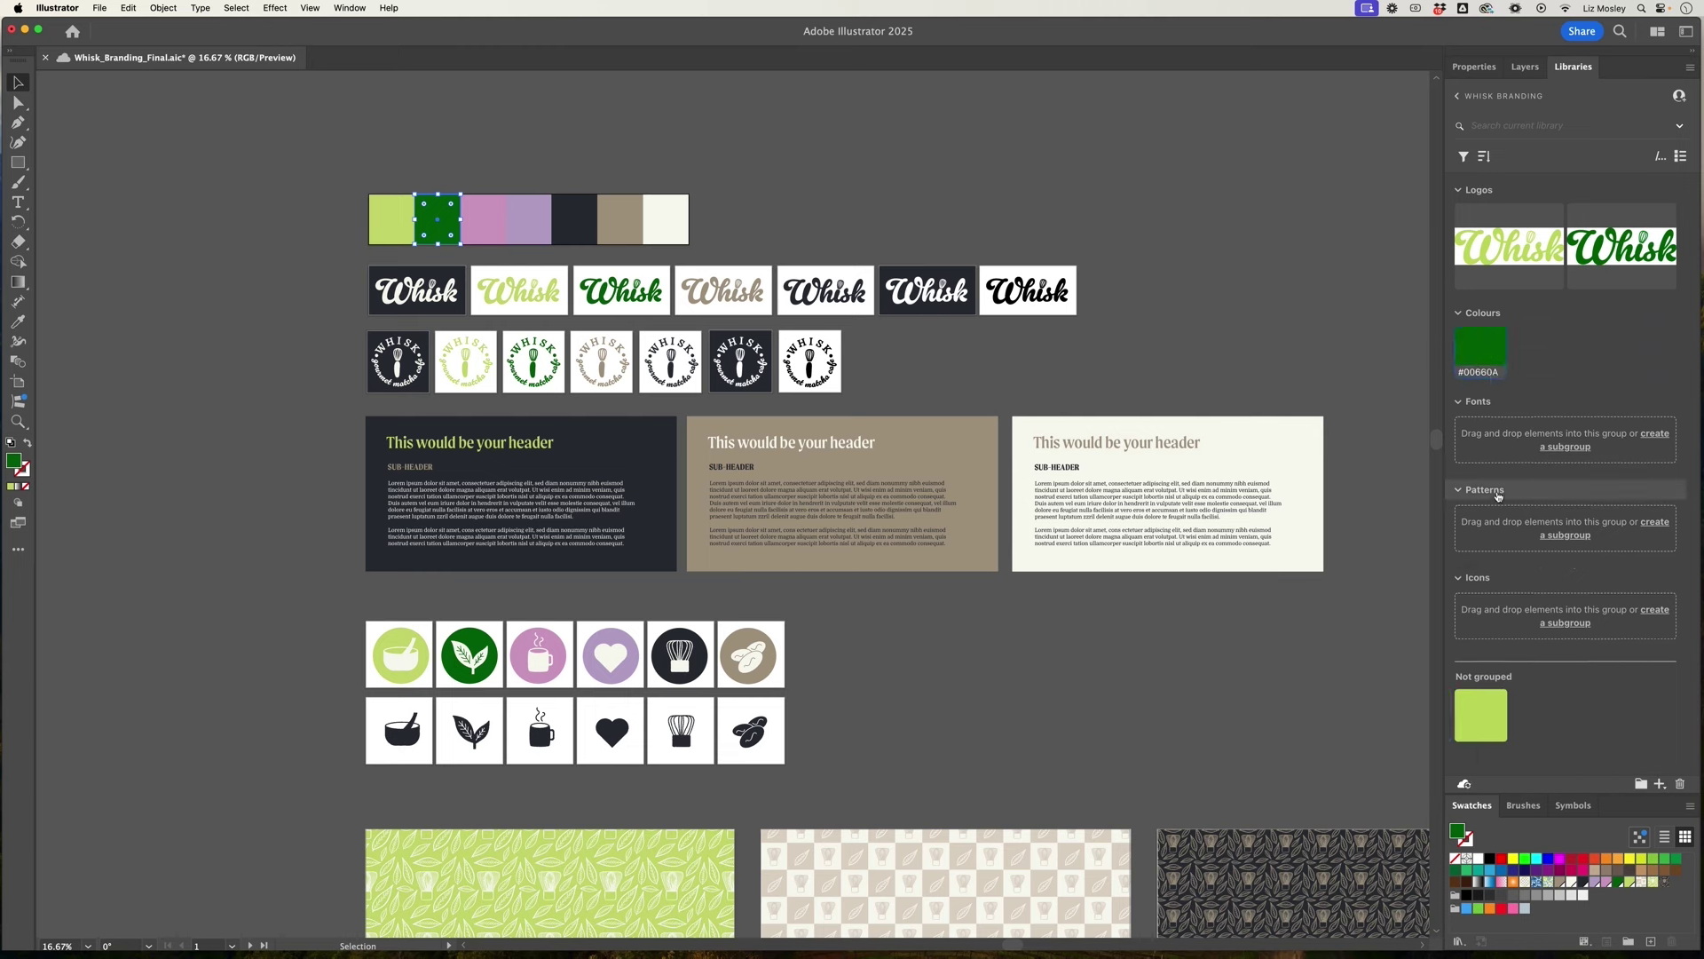
{"action": "left_click_drag", "start_coordinate": [1490, 714], "coordinate": [1543, 353]}
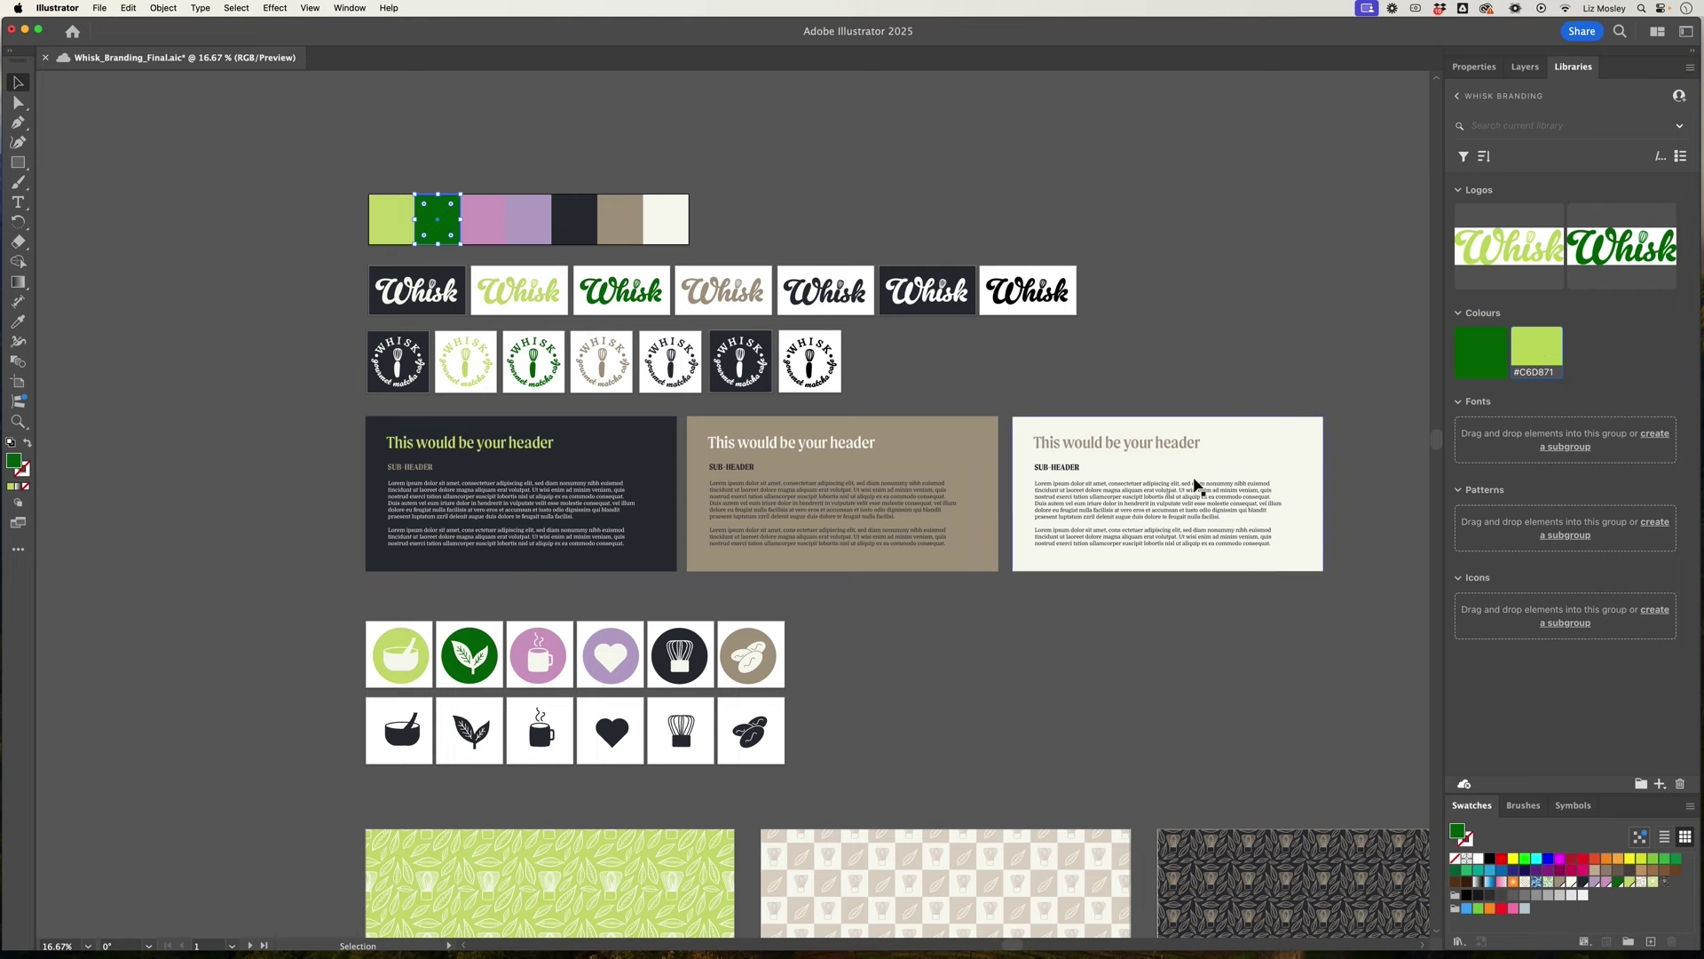
Make the header text near-black, save it as a character style named 'Header' in Fonts.
{"action": "left_click", "coordinate": [1134, 447]}
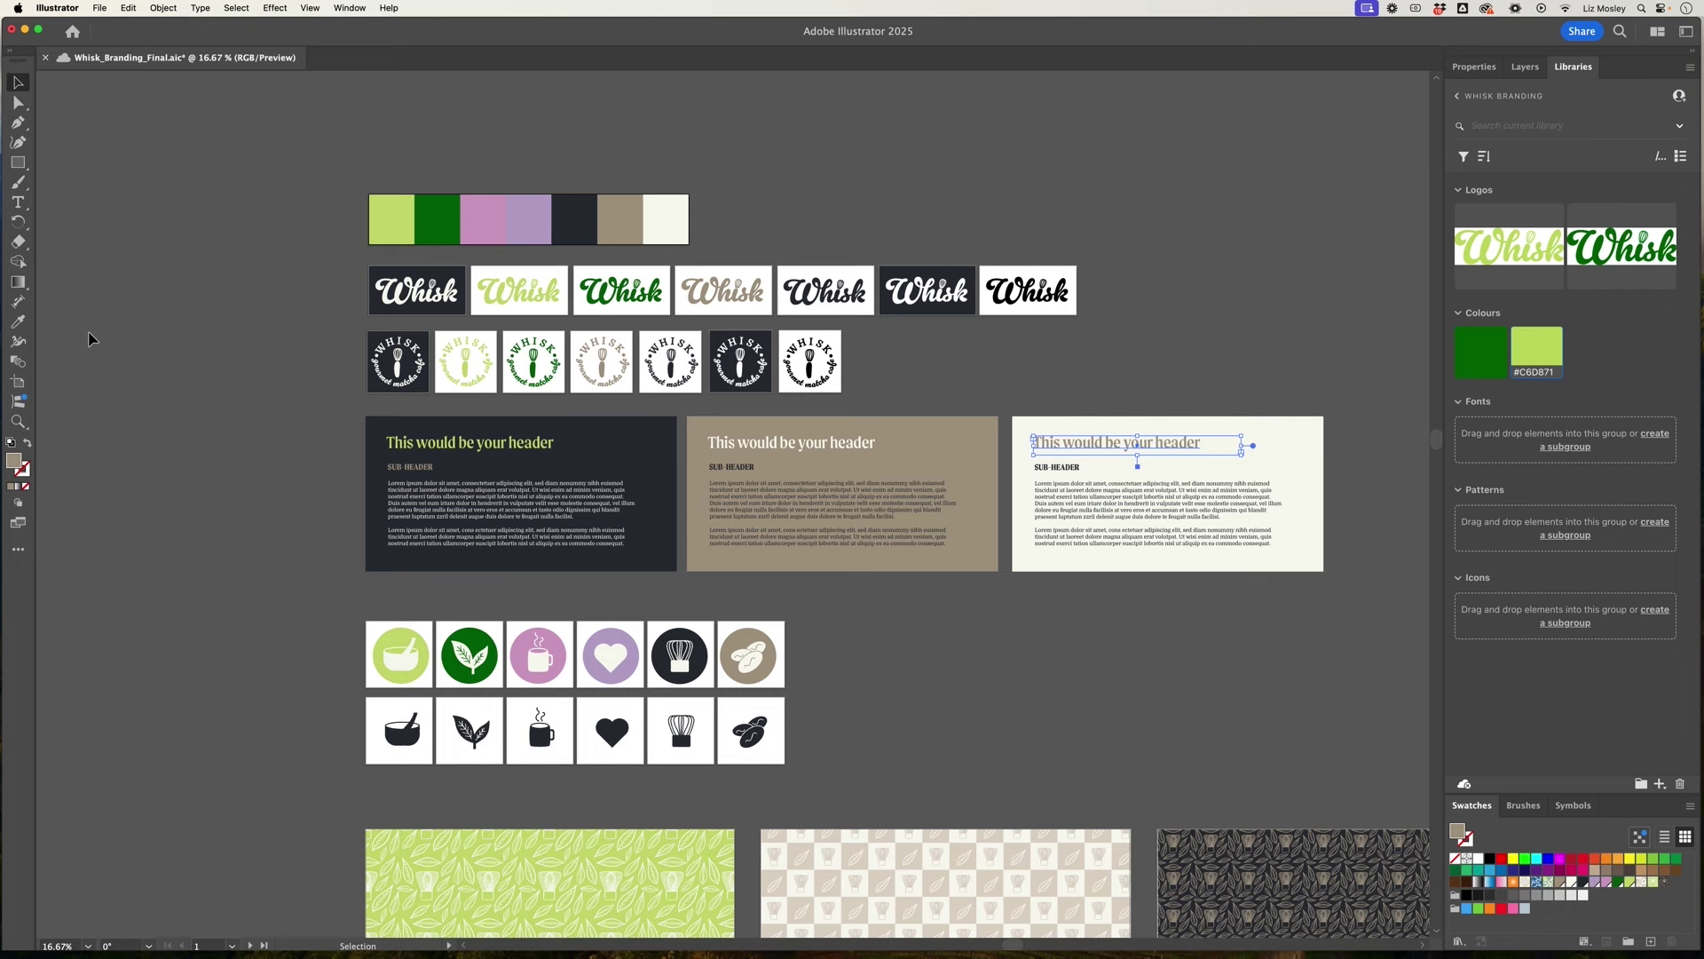
{"action": "key", "text": "d"}
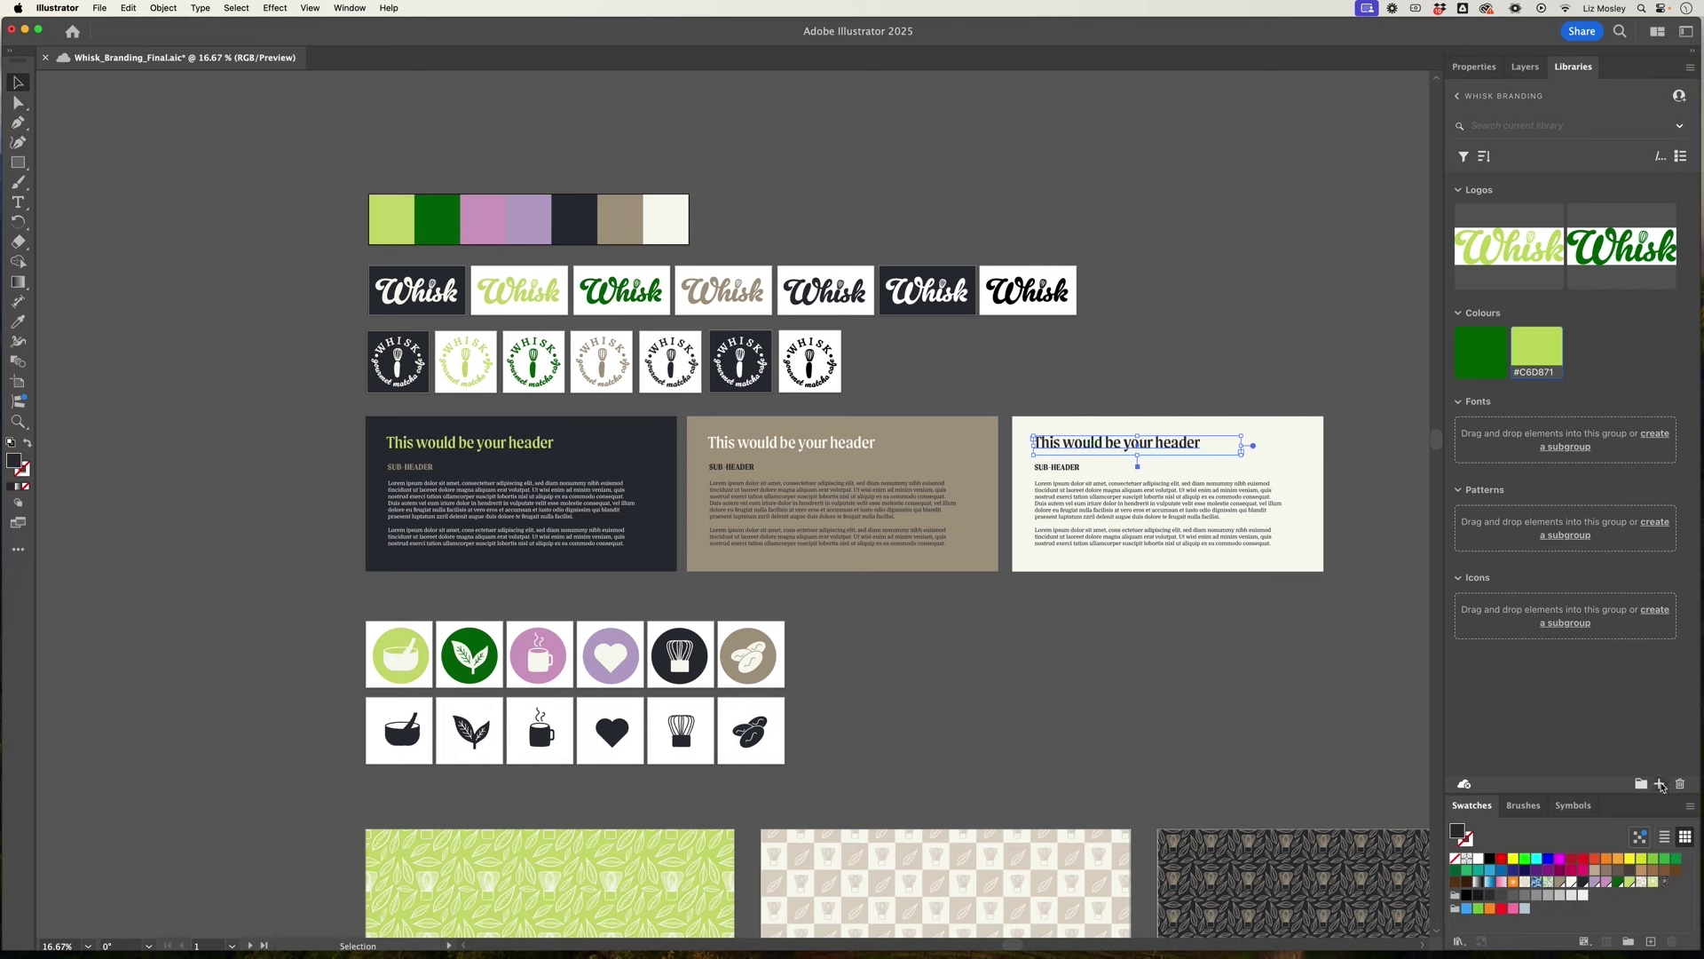
{"action": "left_click", "coordinate": [1660, 784]}
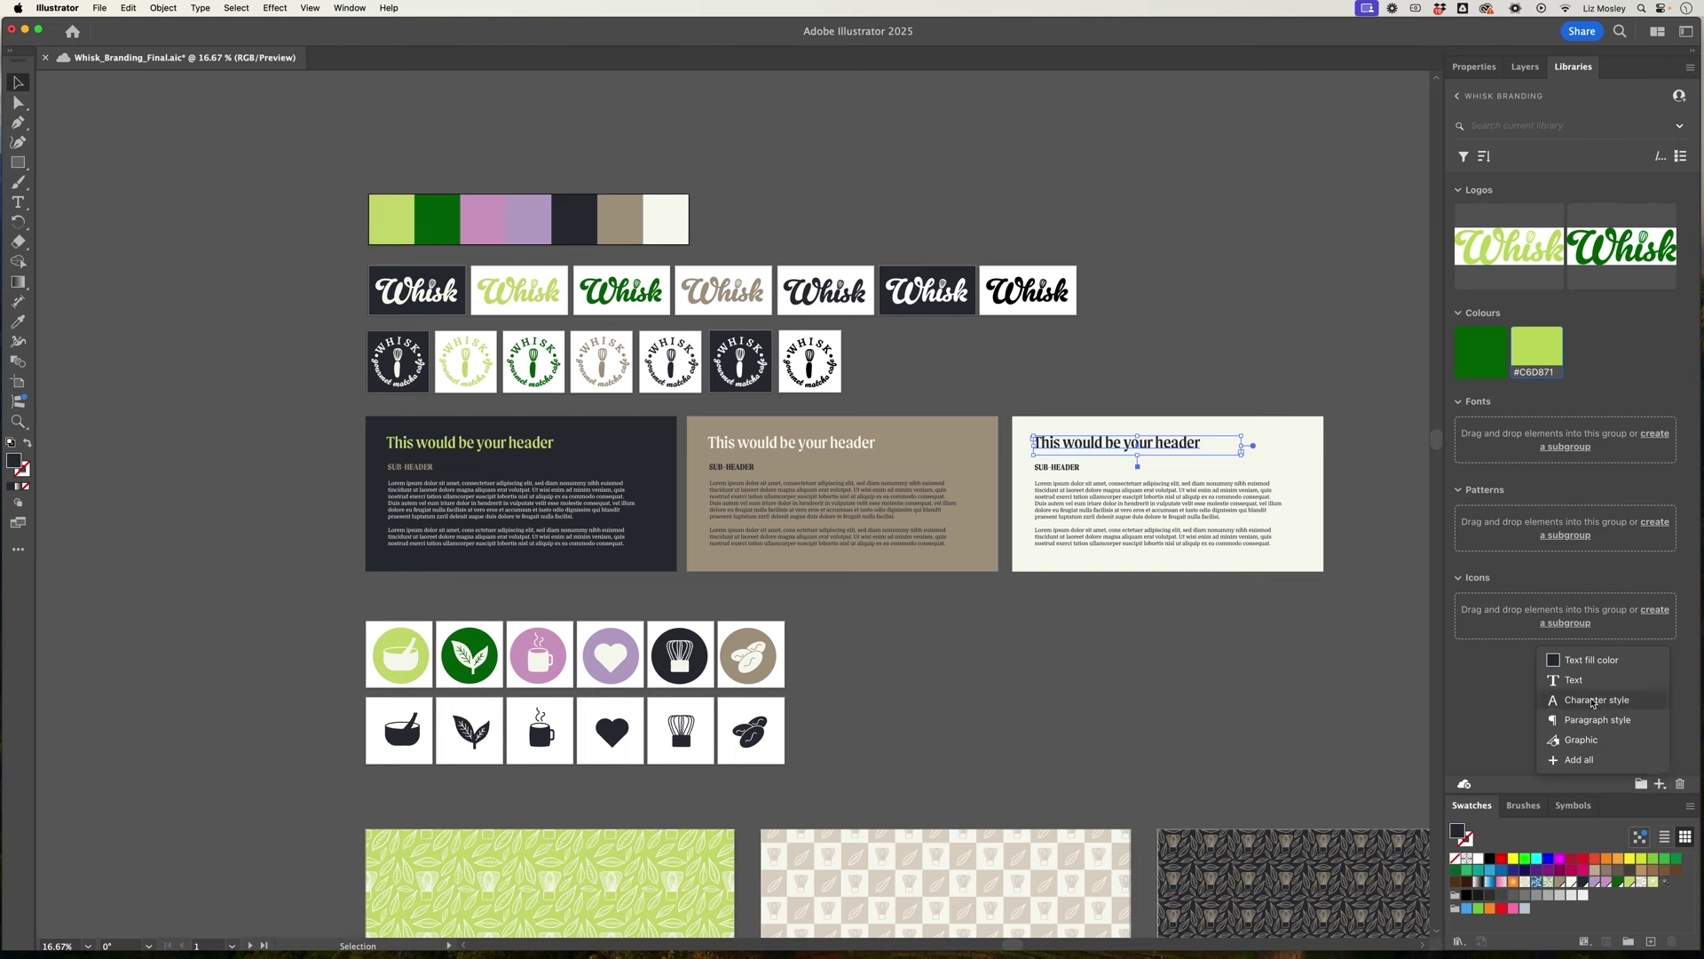
{"action": "left_click", "coordinate": [1592, 702]}
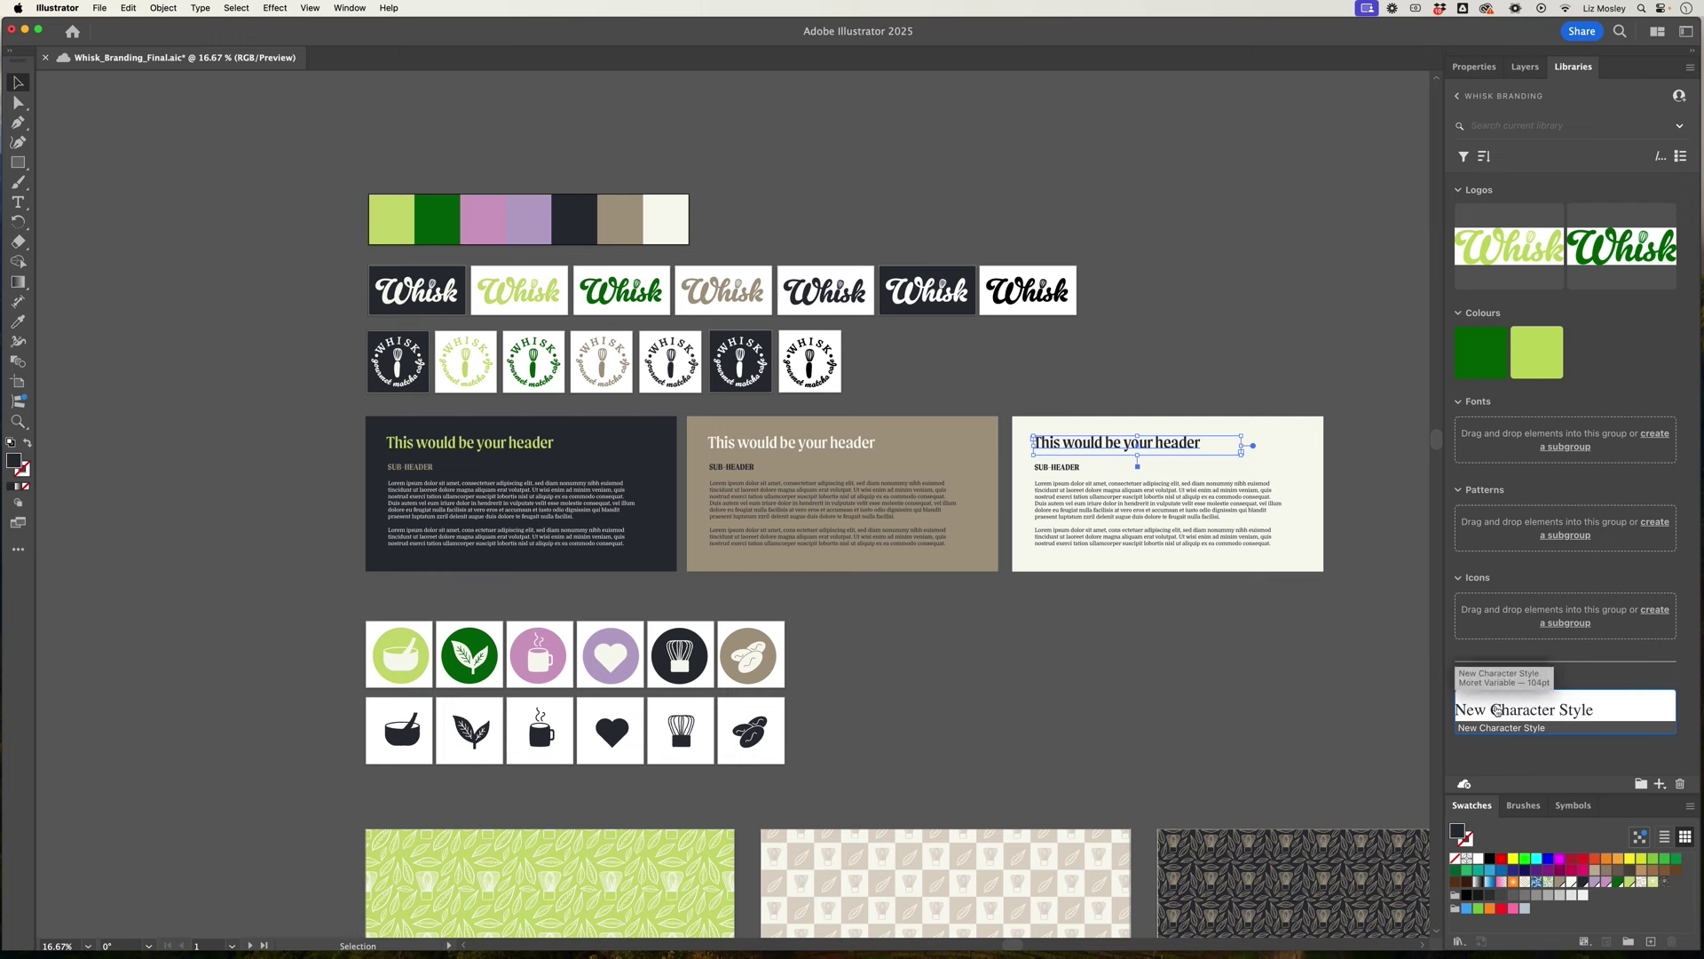
{"action": "double_click", "coordinate": [1491, 728]}
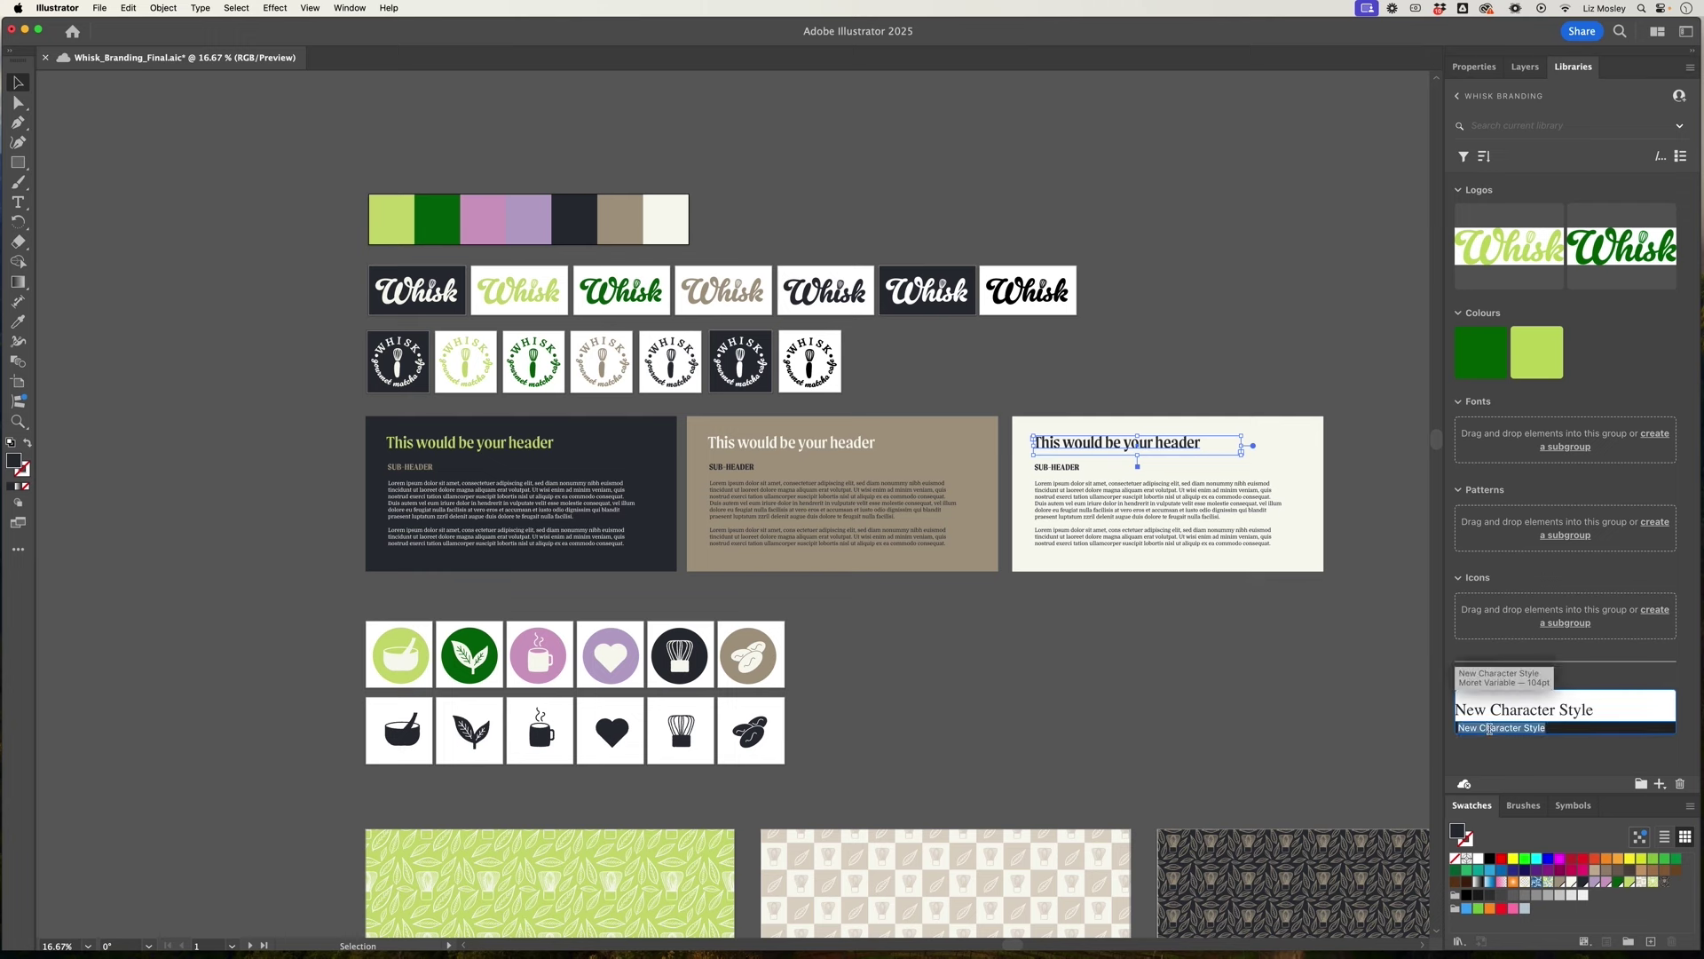
{"action": "type", "text": "Header"}
{"action": "key", "text": "Return"}
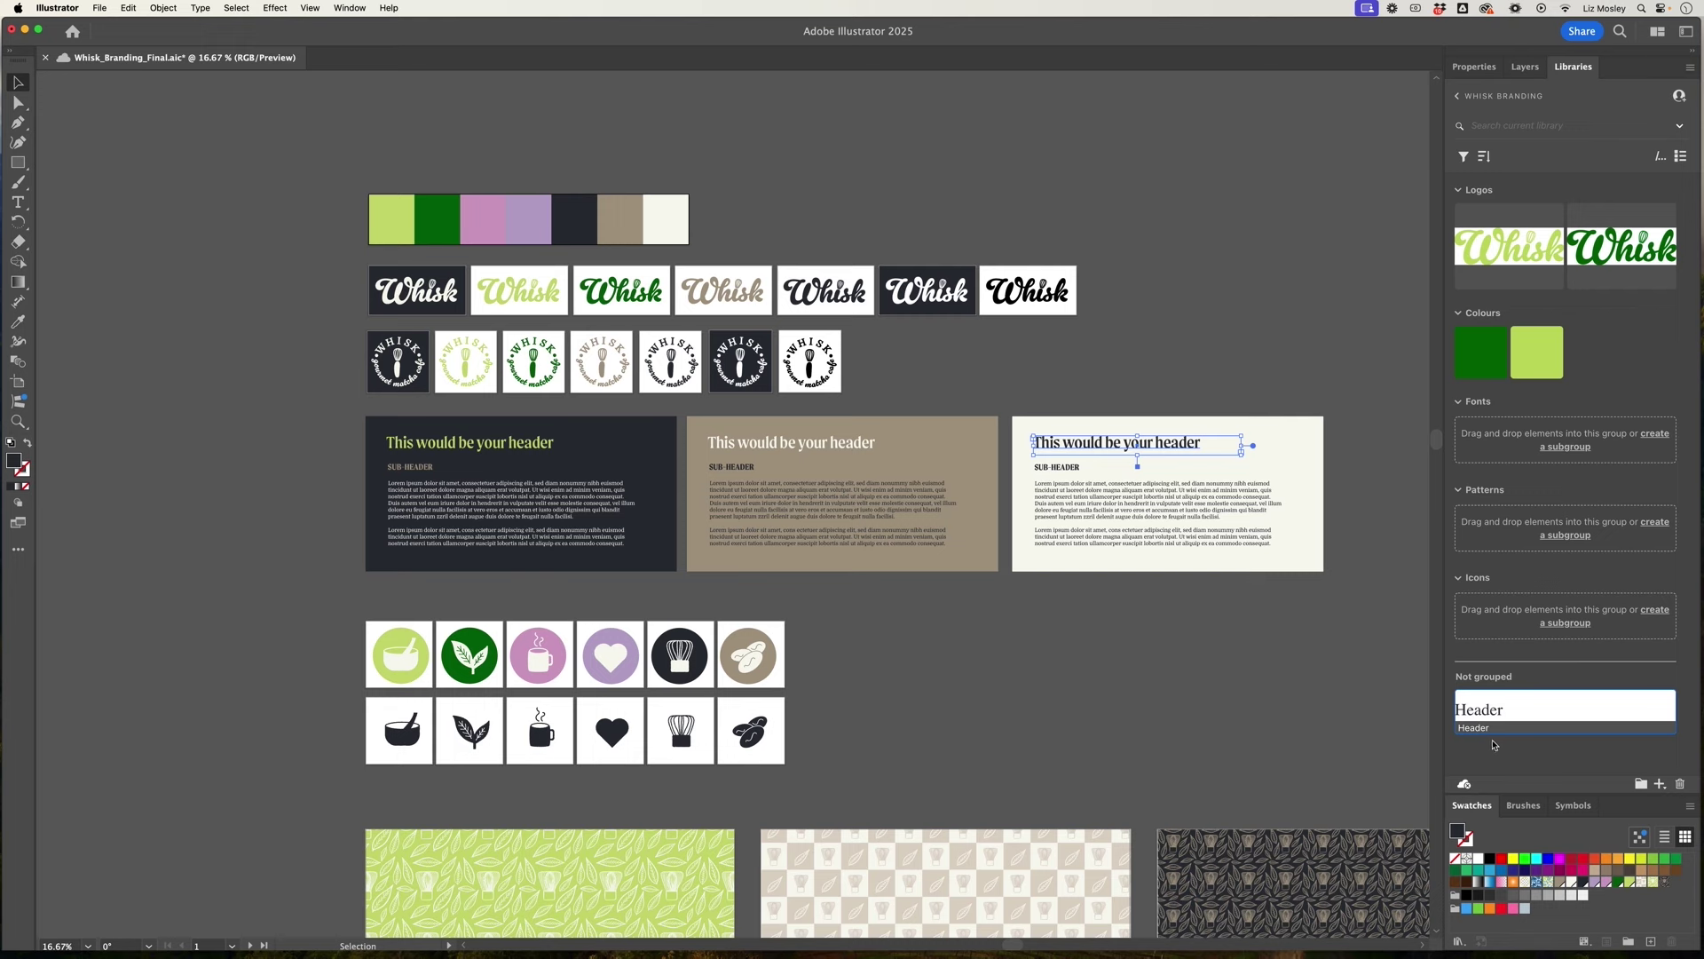
{"action": "left_click_drag", "start_coordinate": [1494, 744], "coordinate": [1500, 455]}
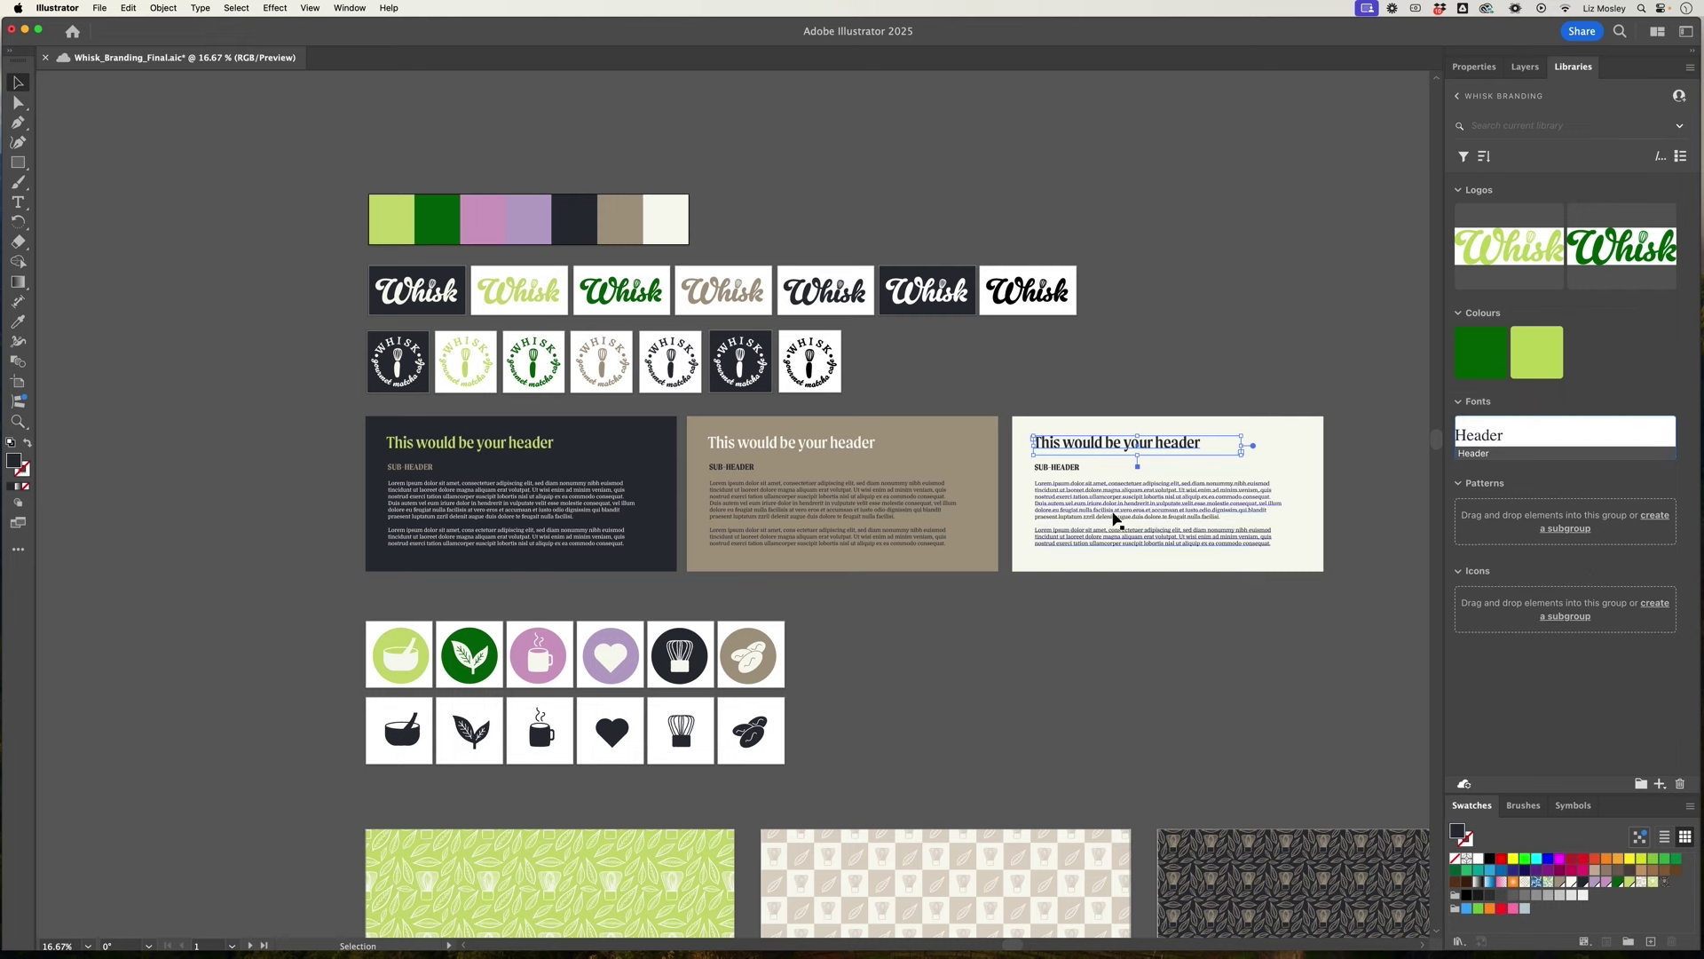
Save the body text's character style as Body Copy and move it into Fonts.
{"action": "left_click", "coordinate": [1070, 518]}
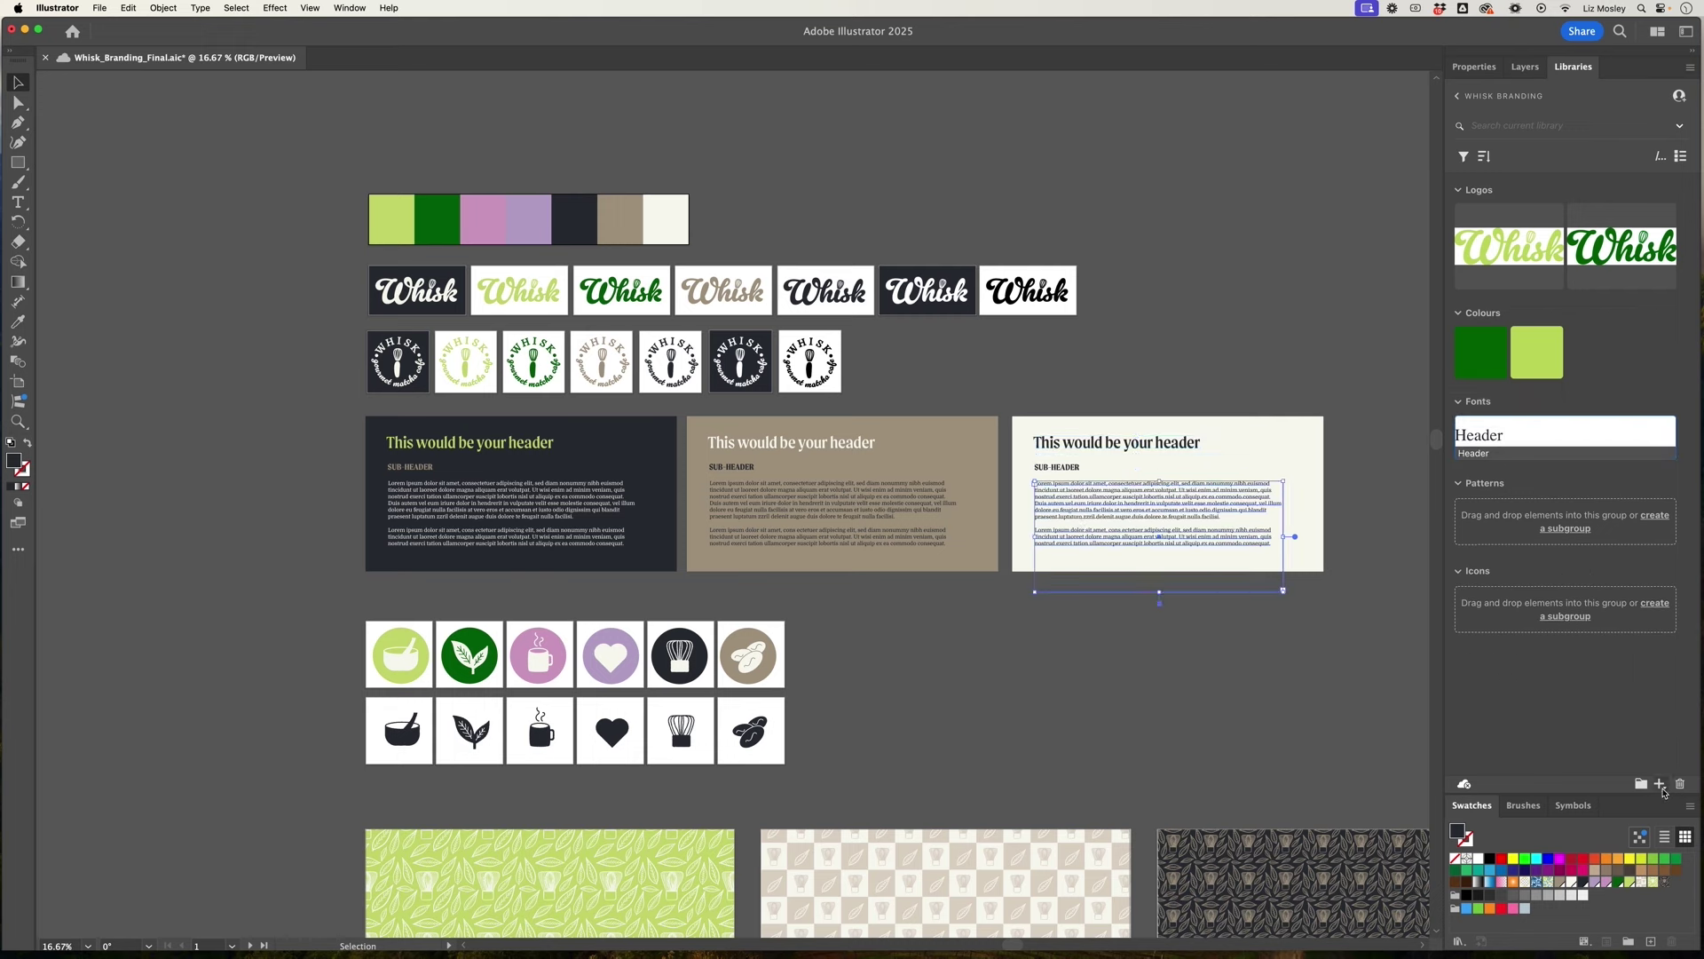
{"action": "left_click", "coordinate": [1660, 784]}
{"action": "left_click", "coordinate": [1579, 710]}
{"action": "left_click_drag", "start_coordinate": [1498, 703], "coordinate": [1550, 479]}
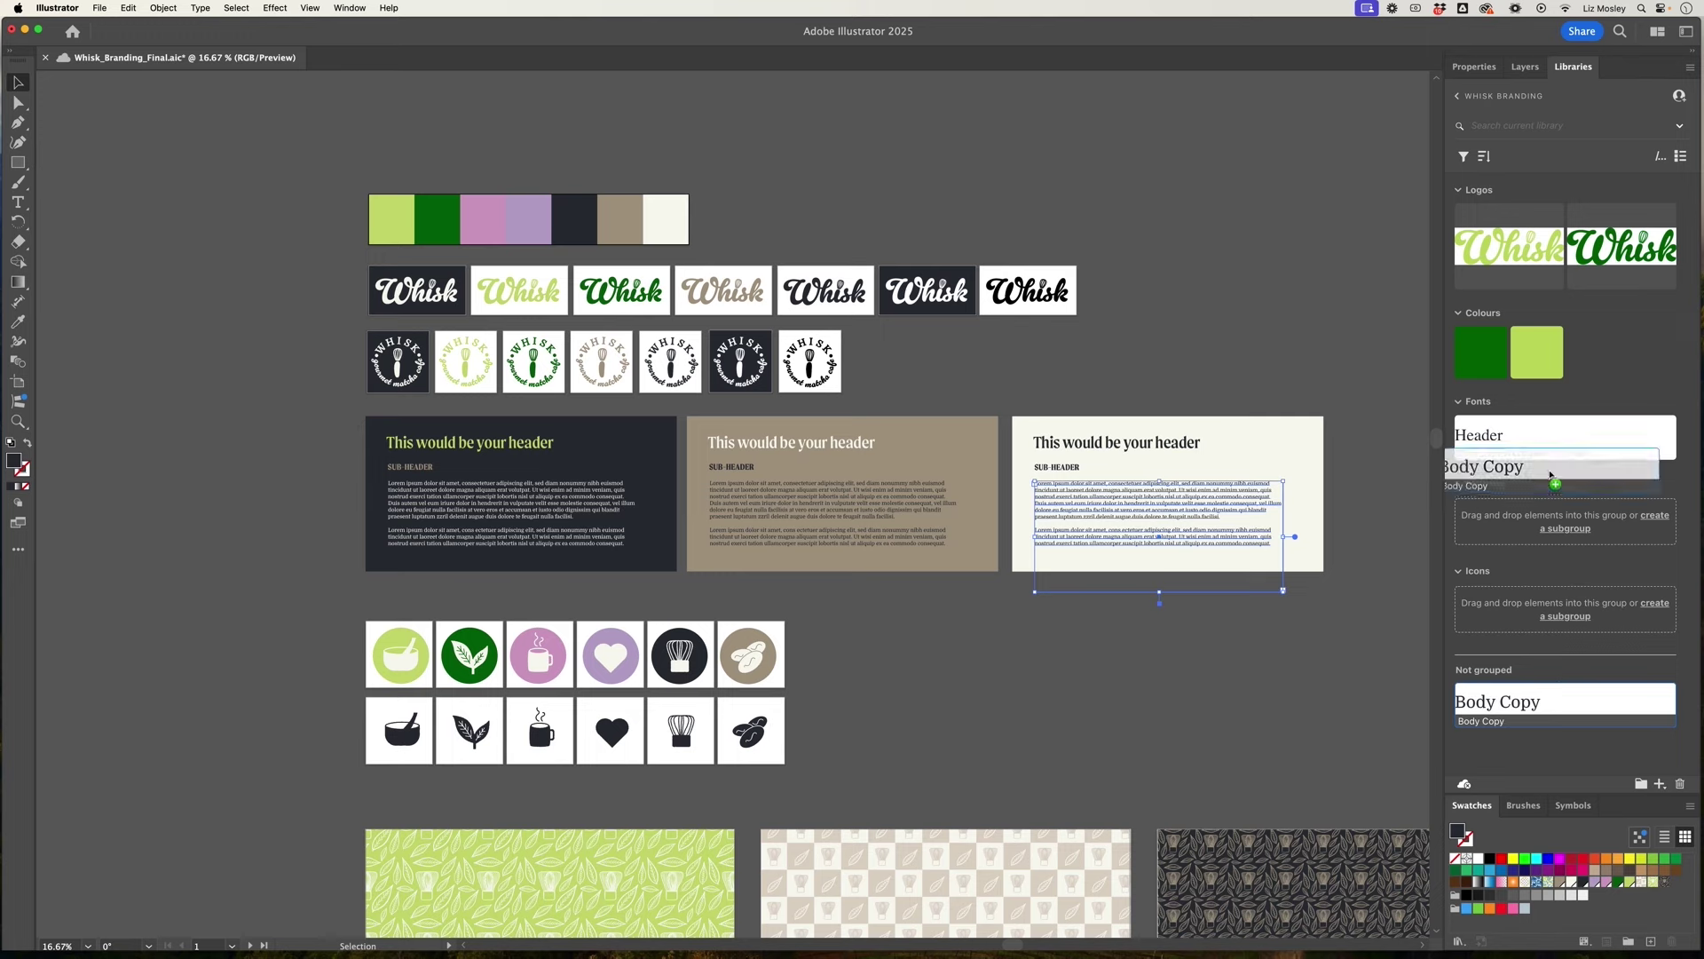
{"action": "scroll", "coordinate": [1106, 695], "scroll_direction": "down", "scroll_amount": 3}
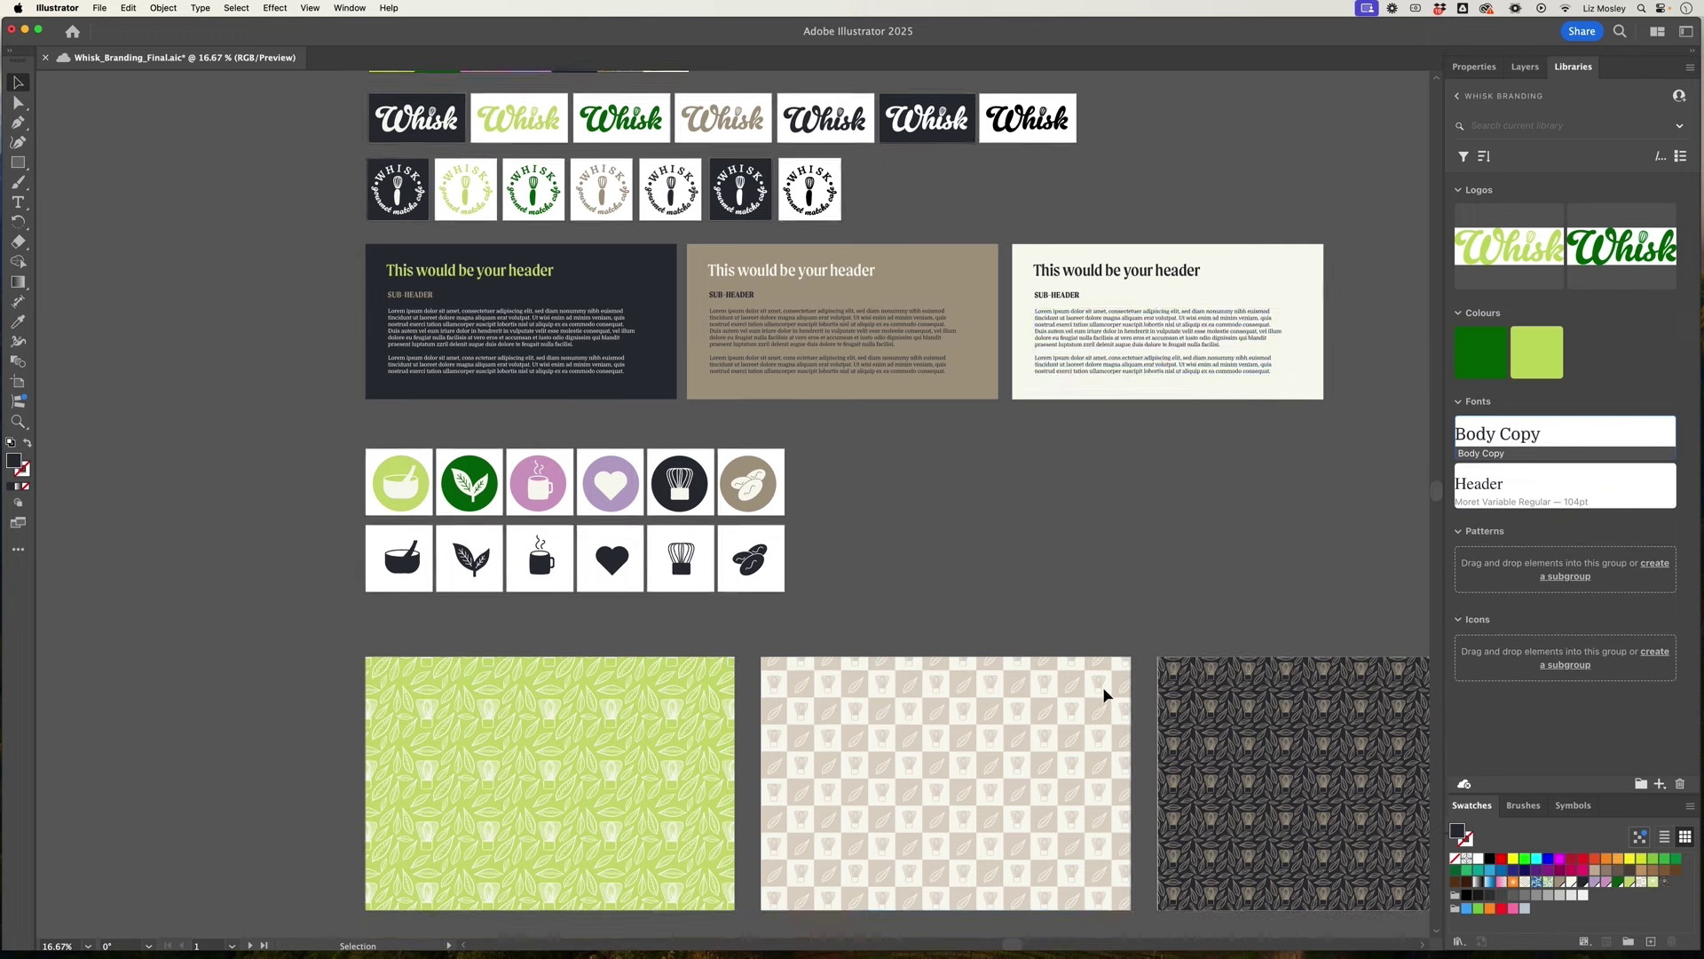
Move Icons above Patterns, then add the lime mortar and green leaf icons, placing the mortar in Icons.
{"action": "scroll", "coordinate": [1105, 695], "scroll_direction": "down", "scroll_amount": 3}
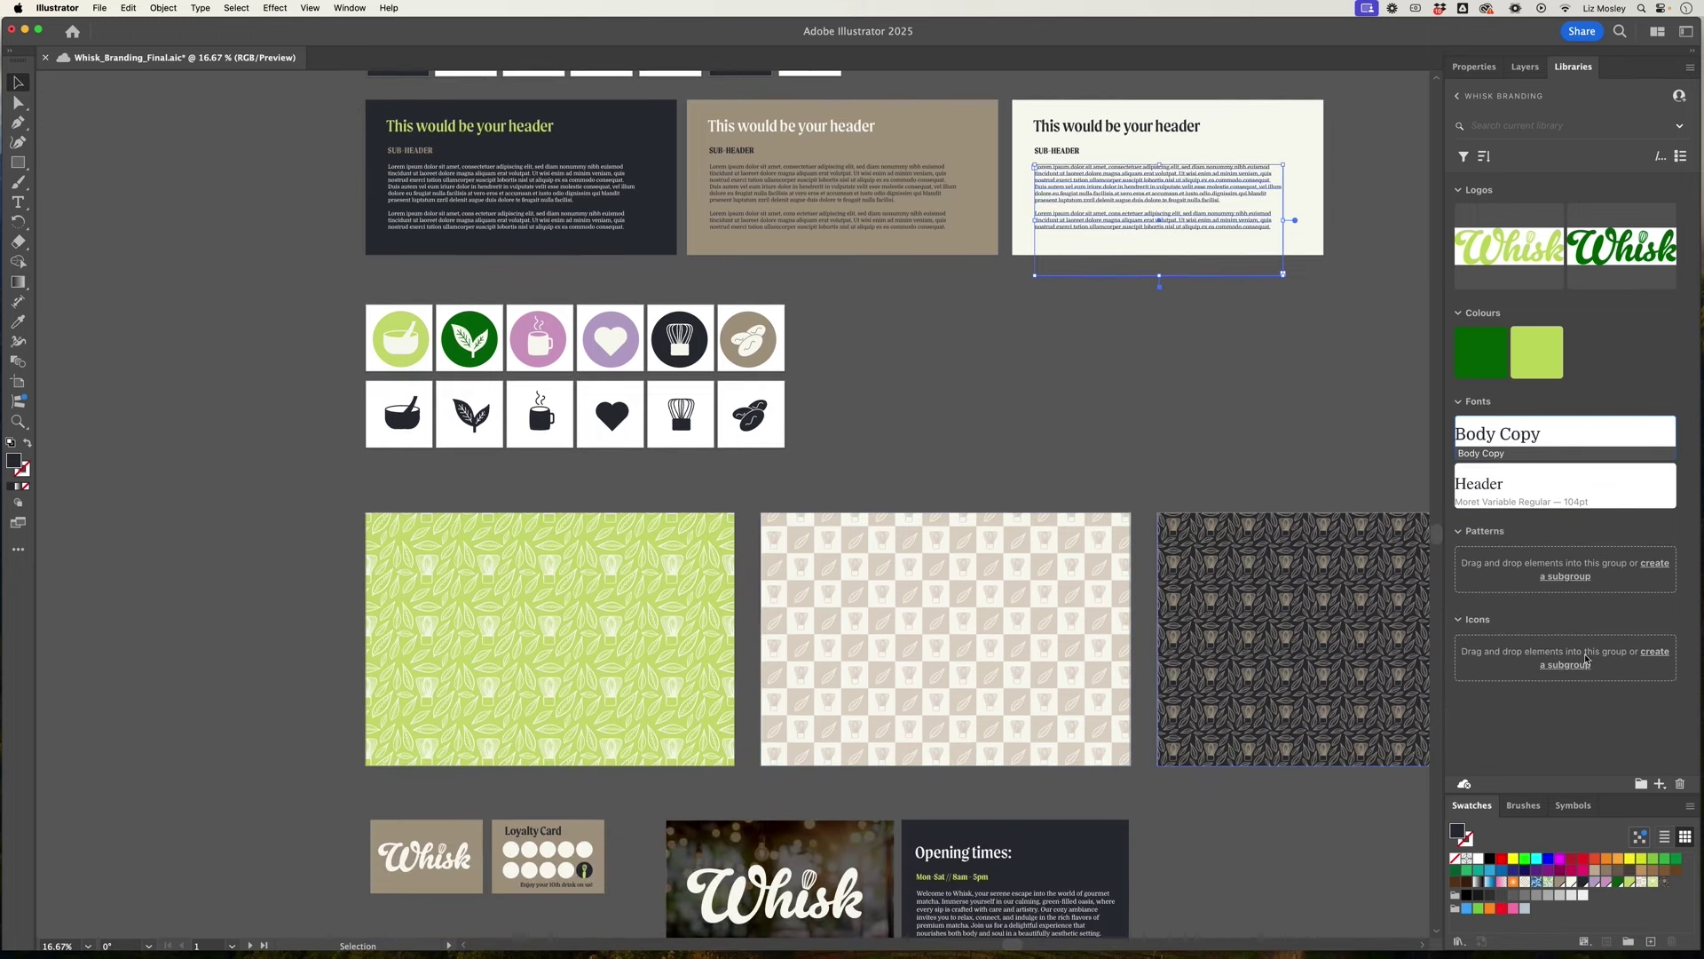
{"action": "left_click_drag", "start_coordinate": [1476, 620], "coordinate": [1477, 532]}
{"action": "scroll", "coordinate": [334, 497], "scroll_direction": "up", "scroll_amount": 3}
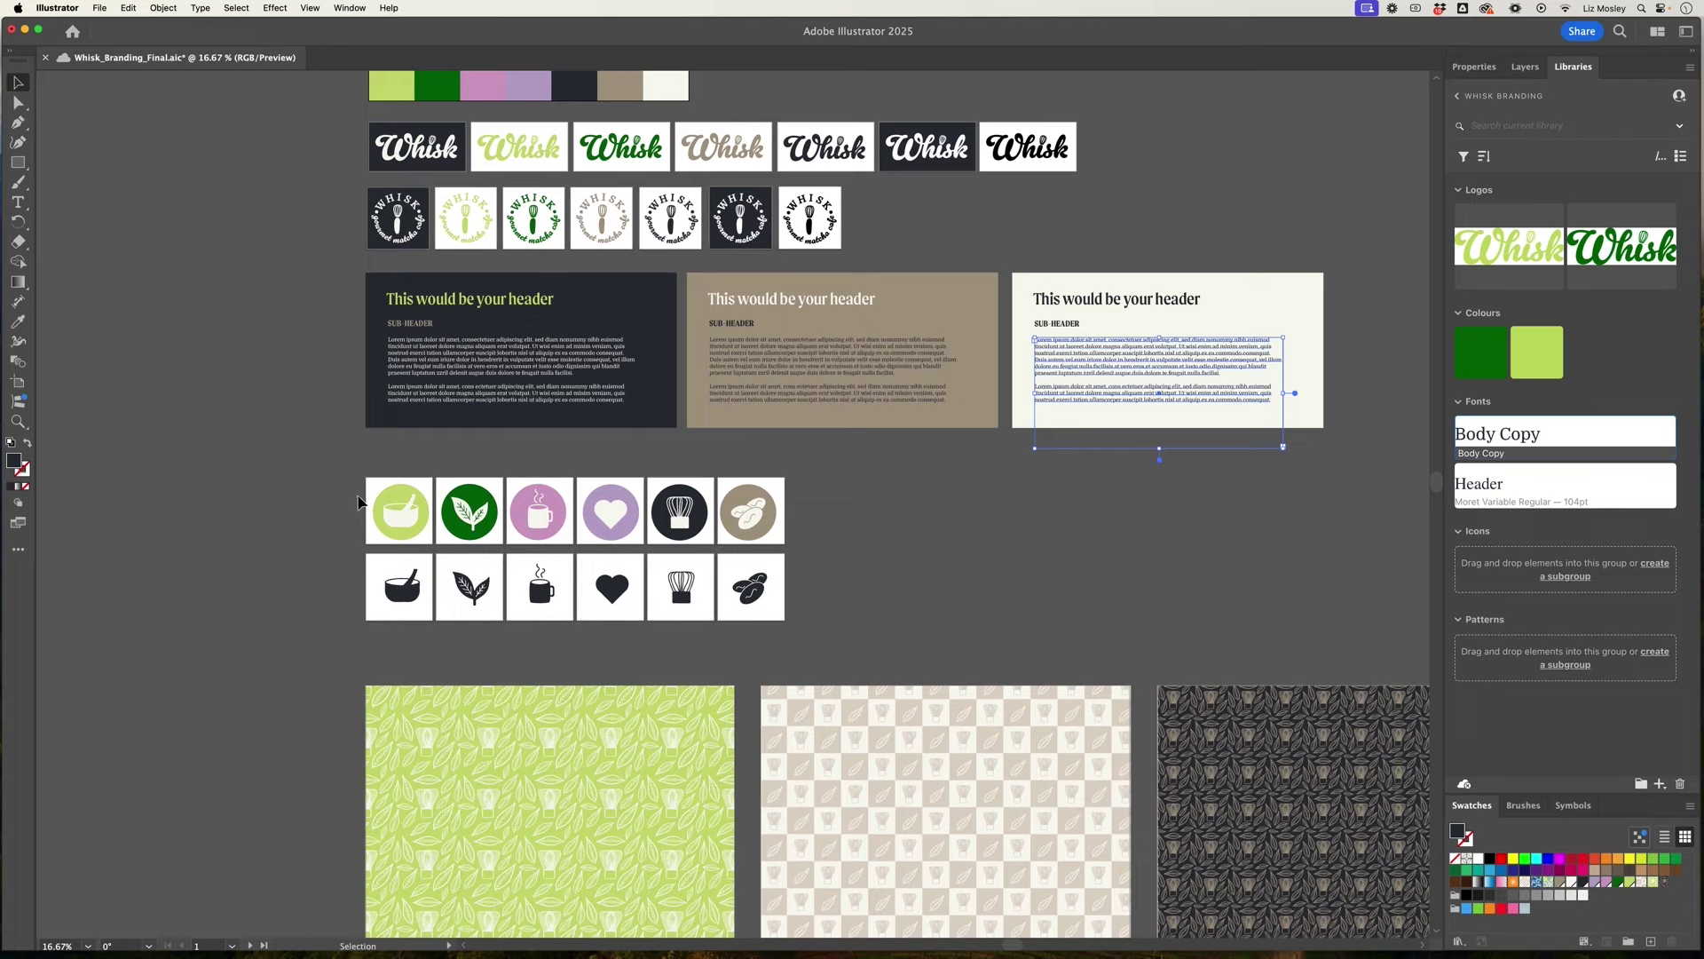
{"action": "scroll", "coordinate": [359, 502], "scroll_direction": "up", "scroll_amount": 1}
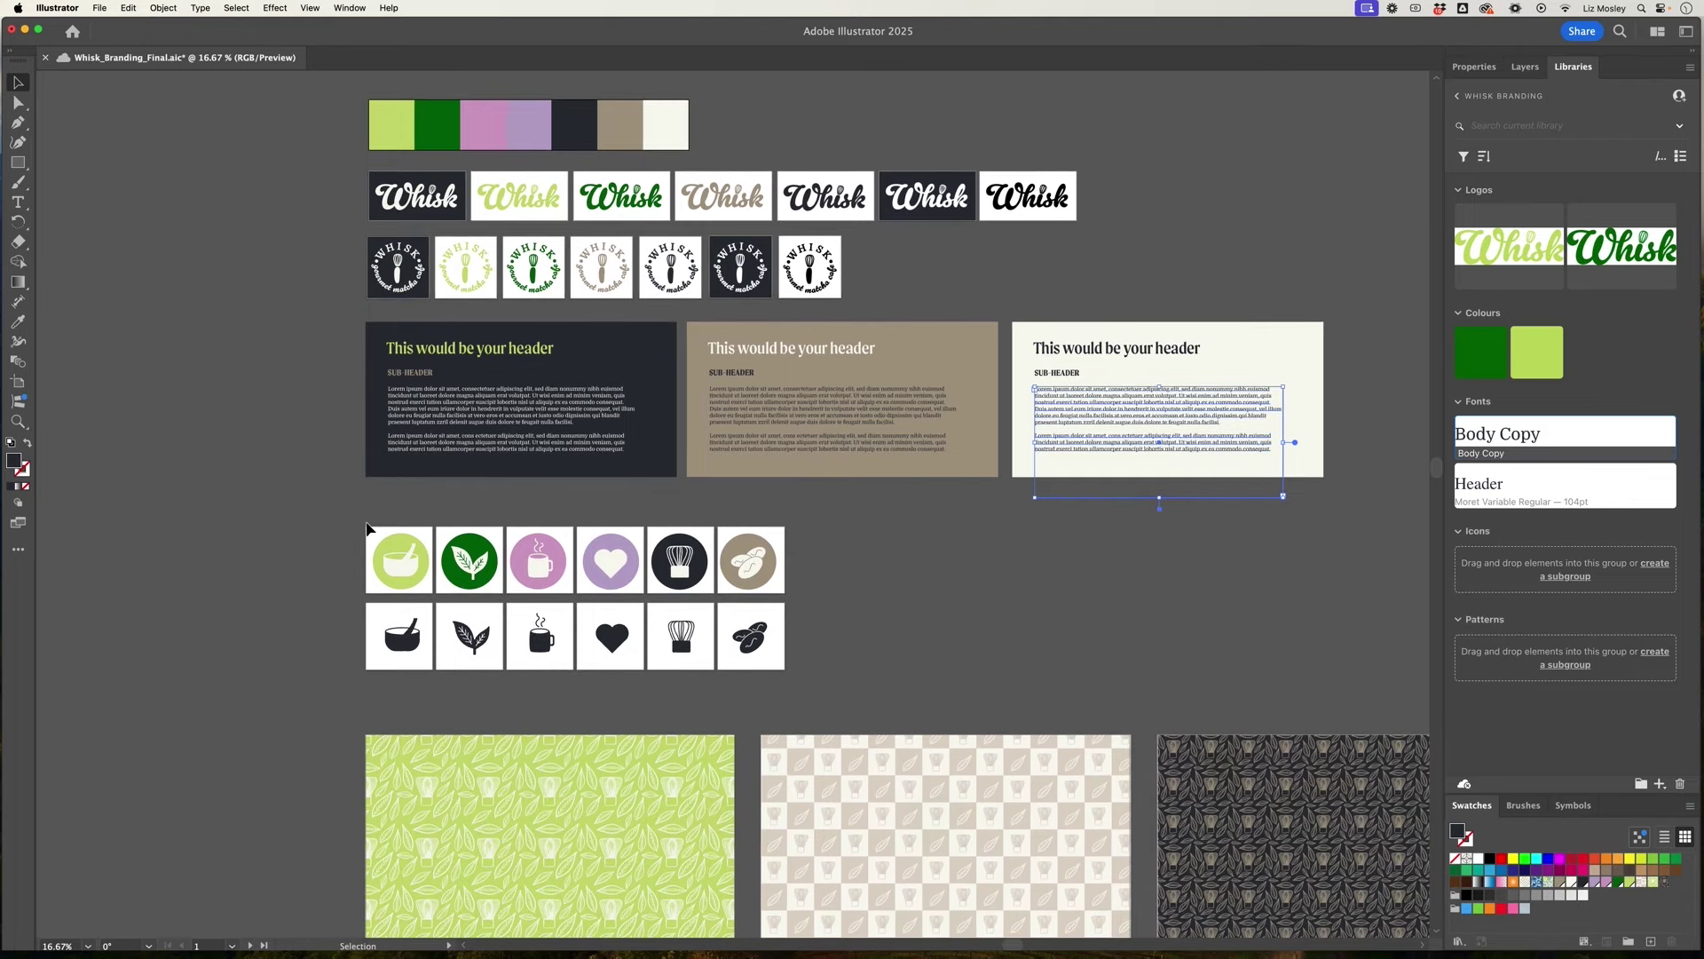
{"action": "left_click", "coordinate": [421, 586]}
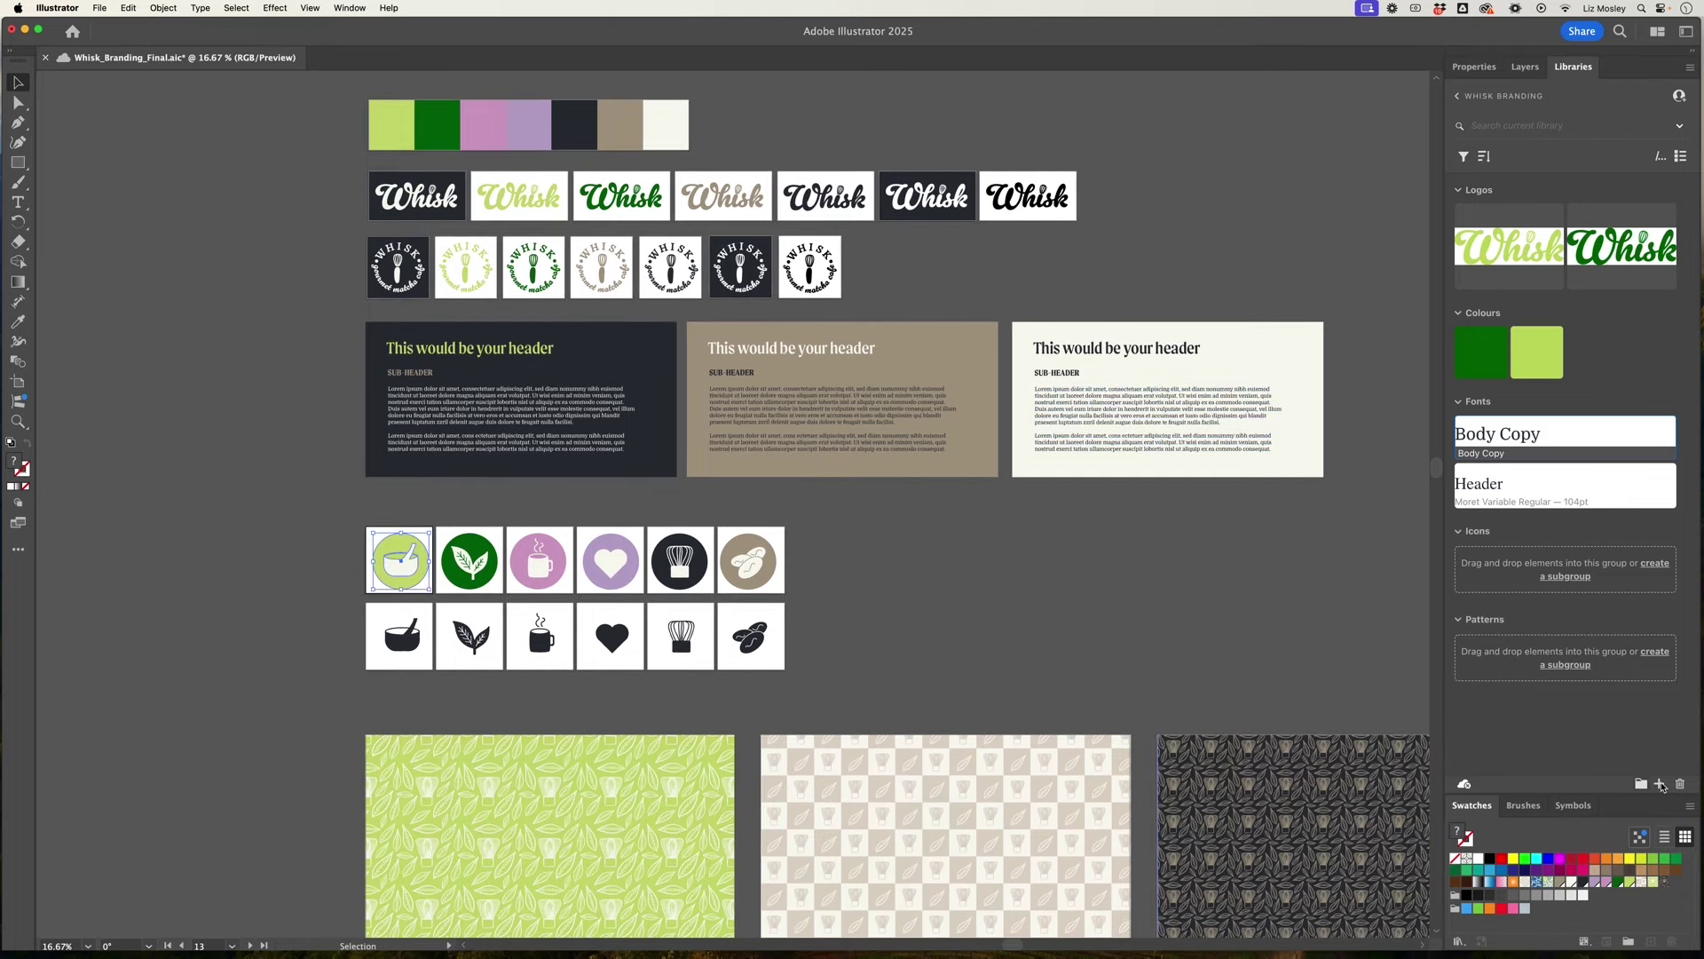
{"action": "left_click", "coordinate": [1660, 784]}
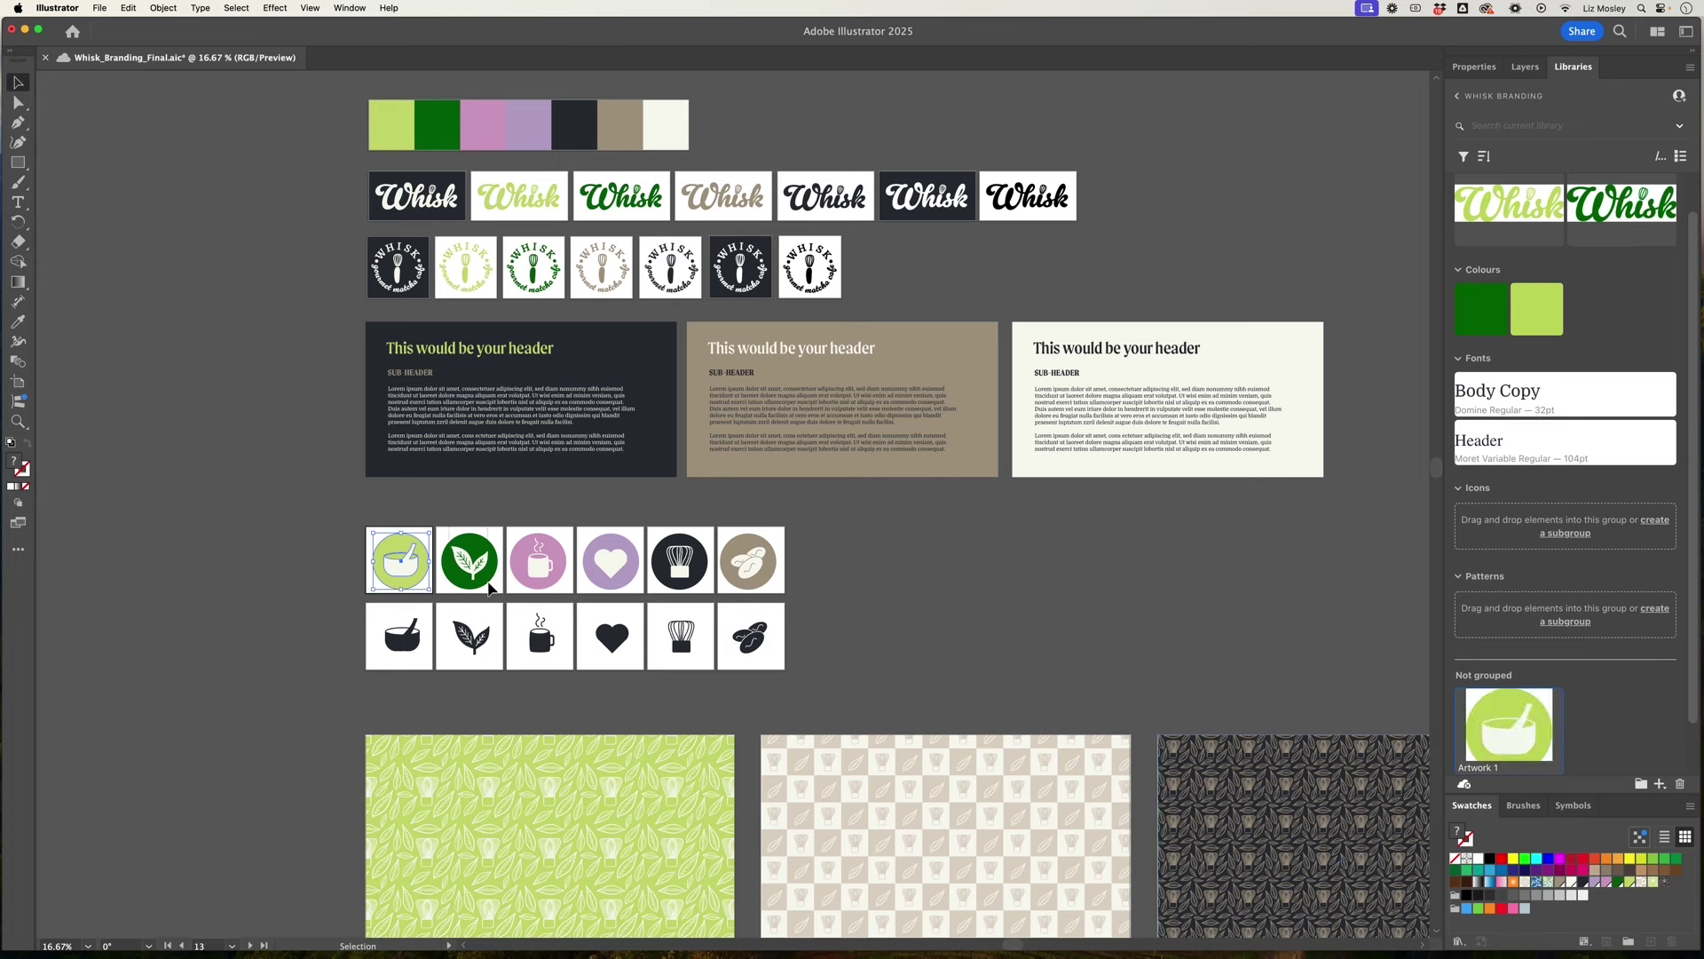
{"action": "left_click_drag", "start_coordinate": [490, 587], "coordinate": [1509, 543]}
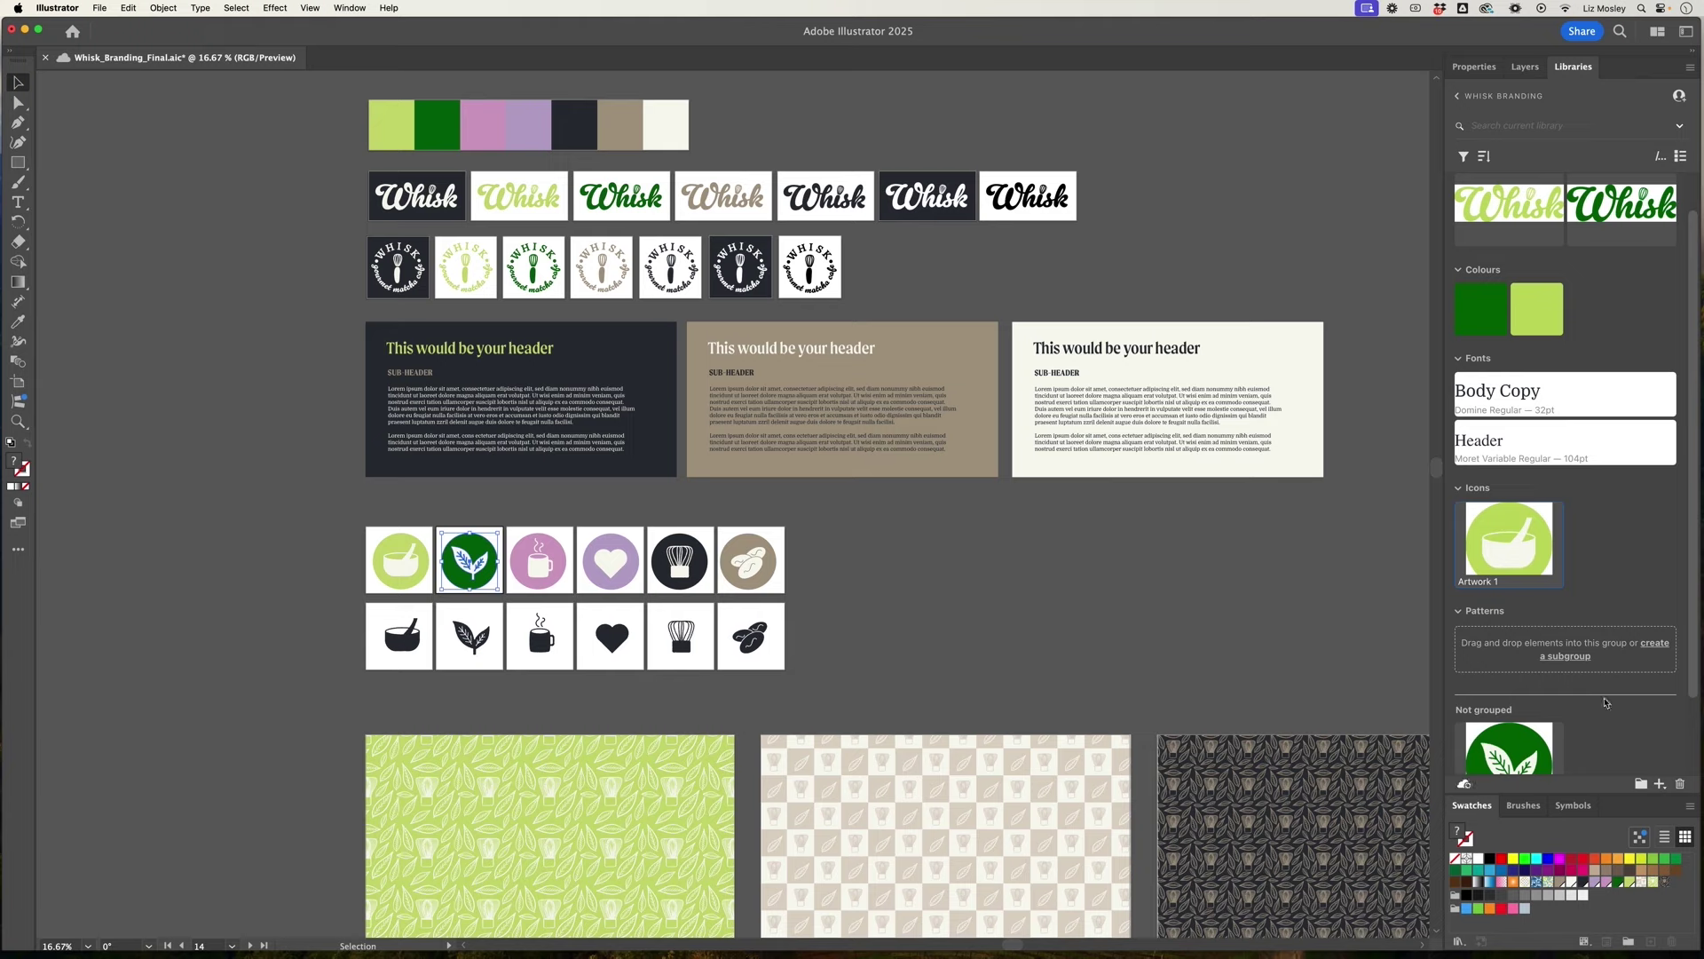
{"action": "left_click_drag", "start_coordinate": [1509, 743], "coordinate": [1598, 577]}
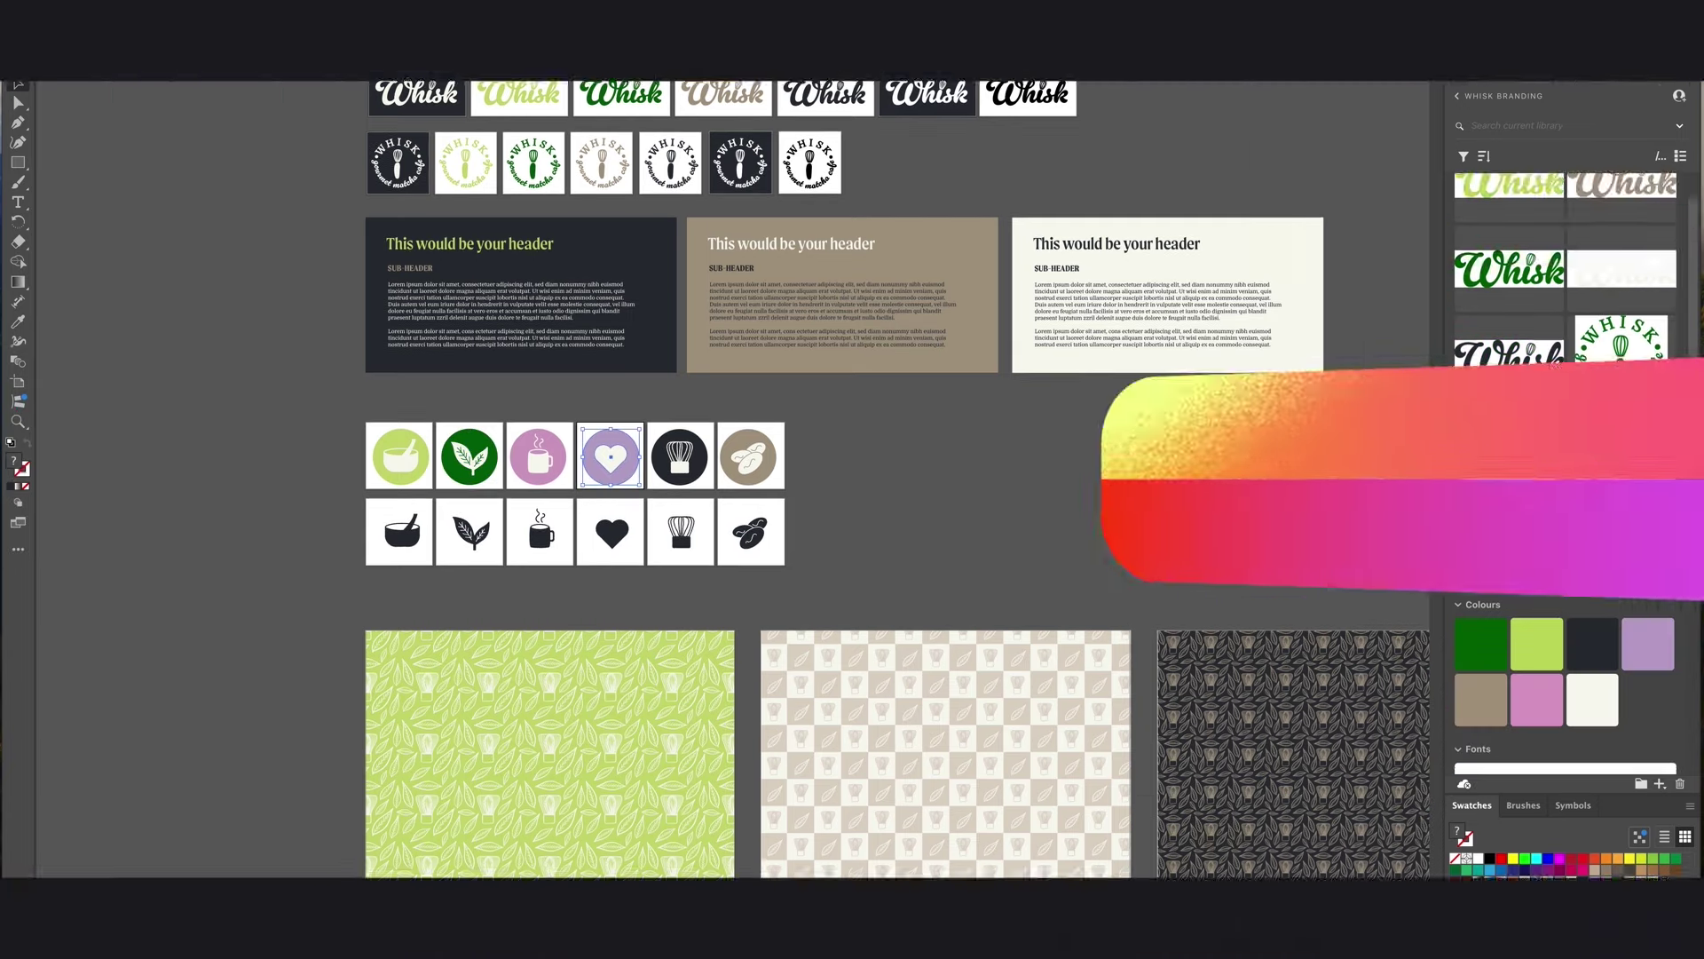
Go to Your stuff in Adobe Express and show the Libraries tab.
{"action": "scroll", "coordinate": [1619, 490], "scroll_direction": "down", "scroll_amount": 5}
{"action": "scroll", "coordinate": [1619, 490], "scroll_direction": "down", "scroll_amount": 10}
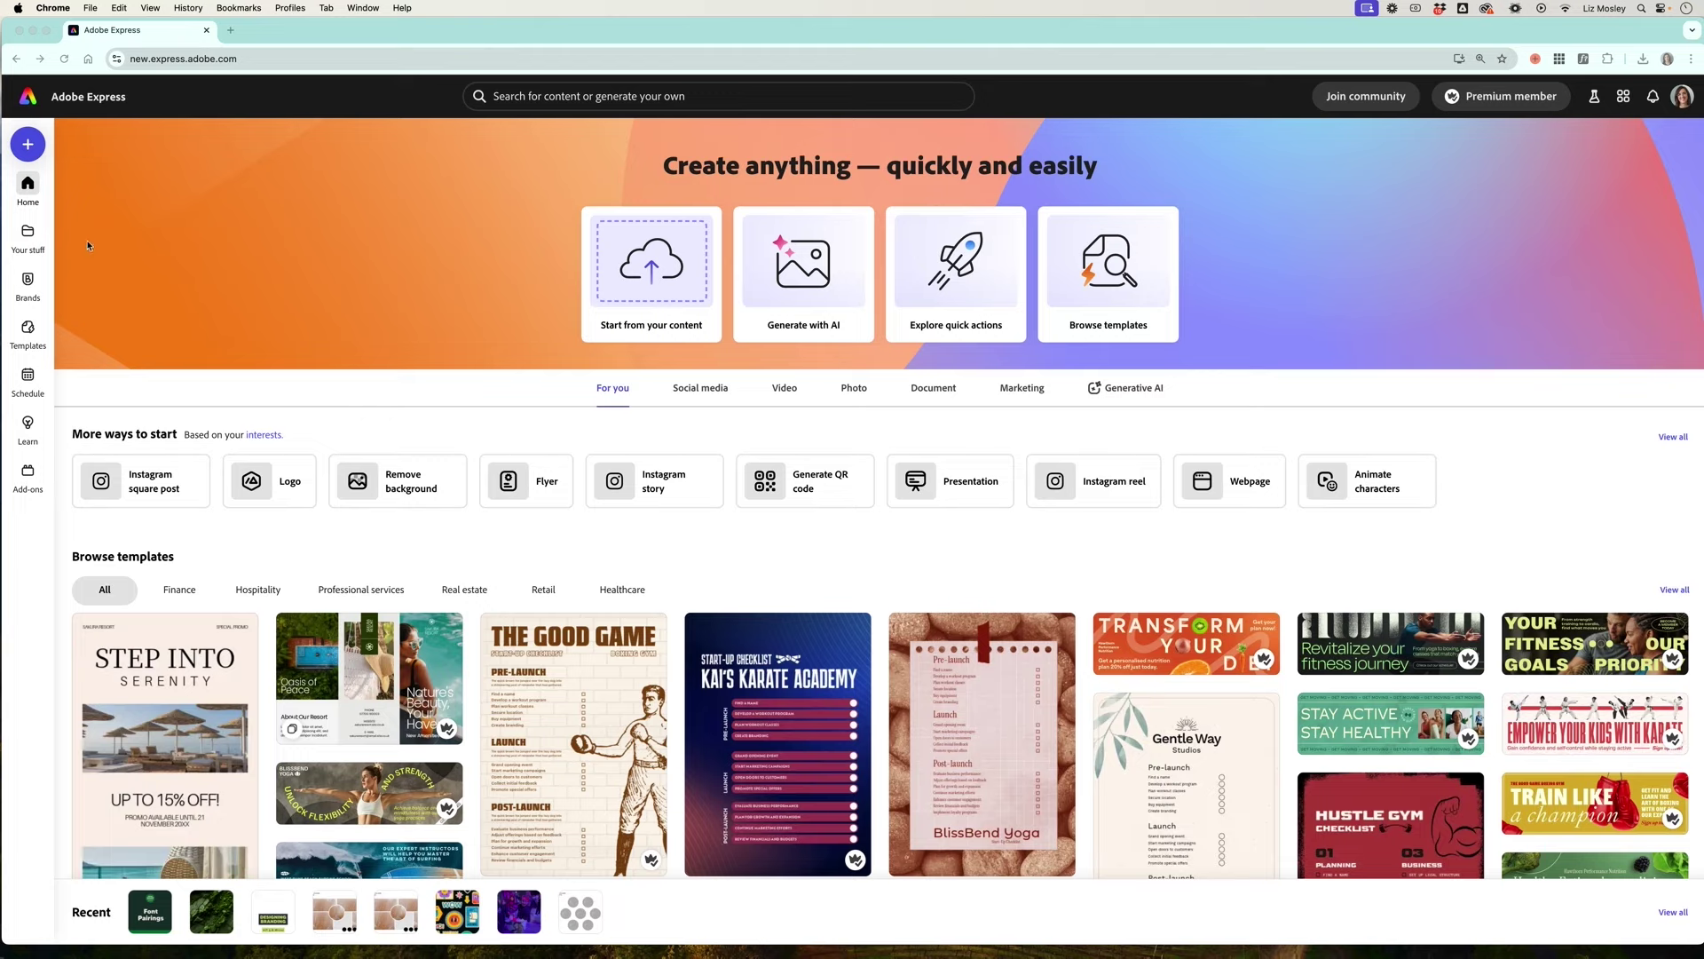
{"action": "left_click", "coordinate": [29, 235]}
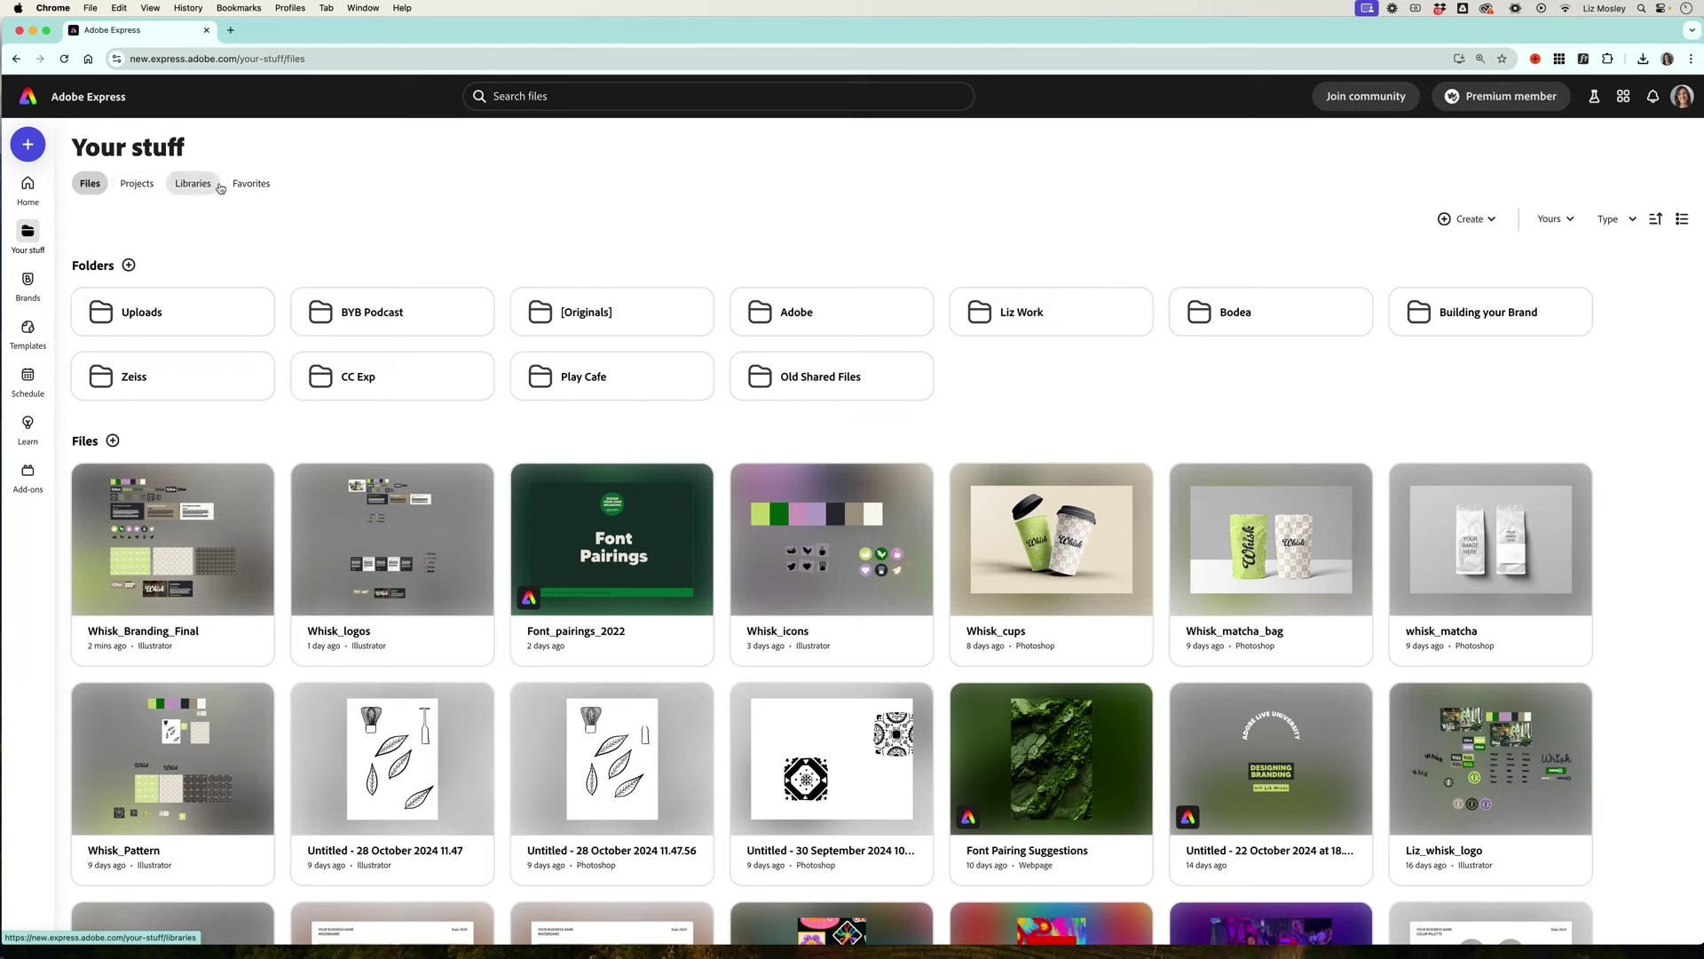
{"action": "left_click", "coordinate": [193, 184]}
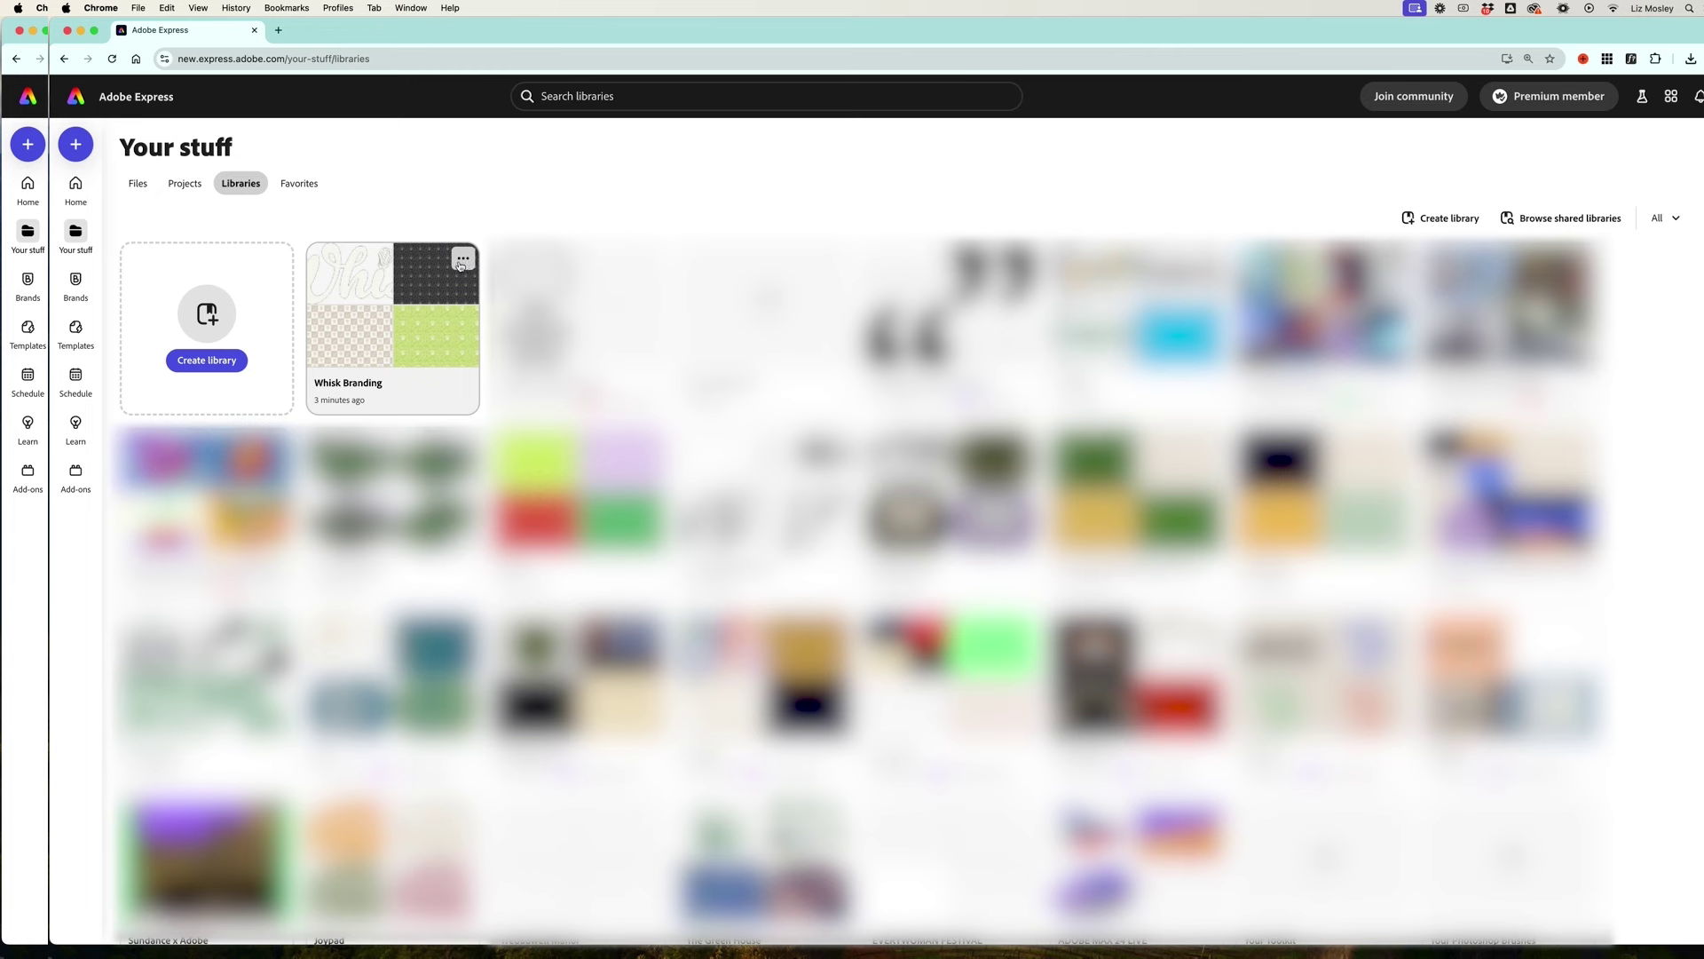
Convert the Whisk Branding library with Use as brand, then open it from the Brands list.
{"action": "left_click", "coordinate": [461, 261]}
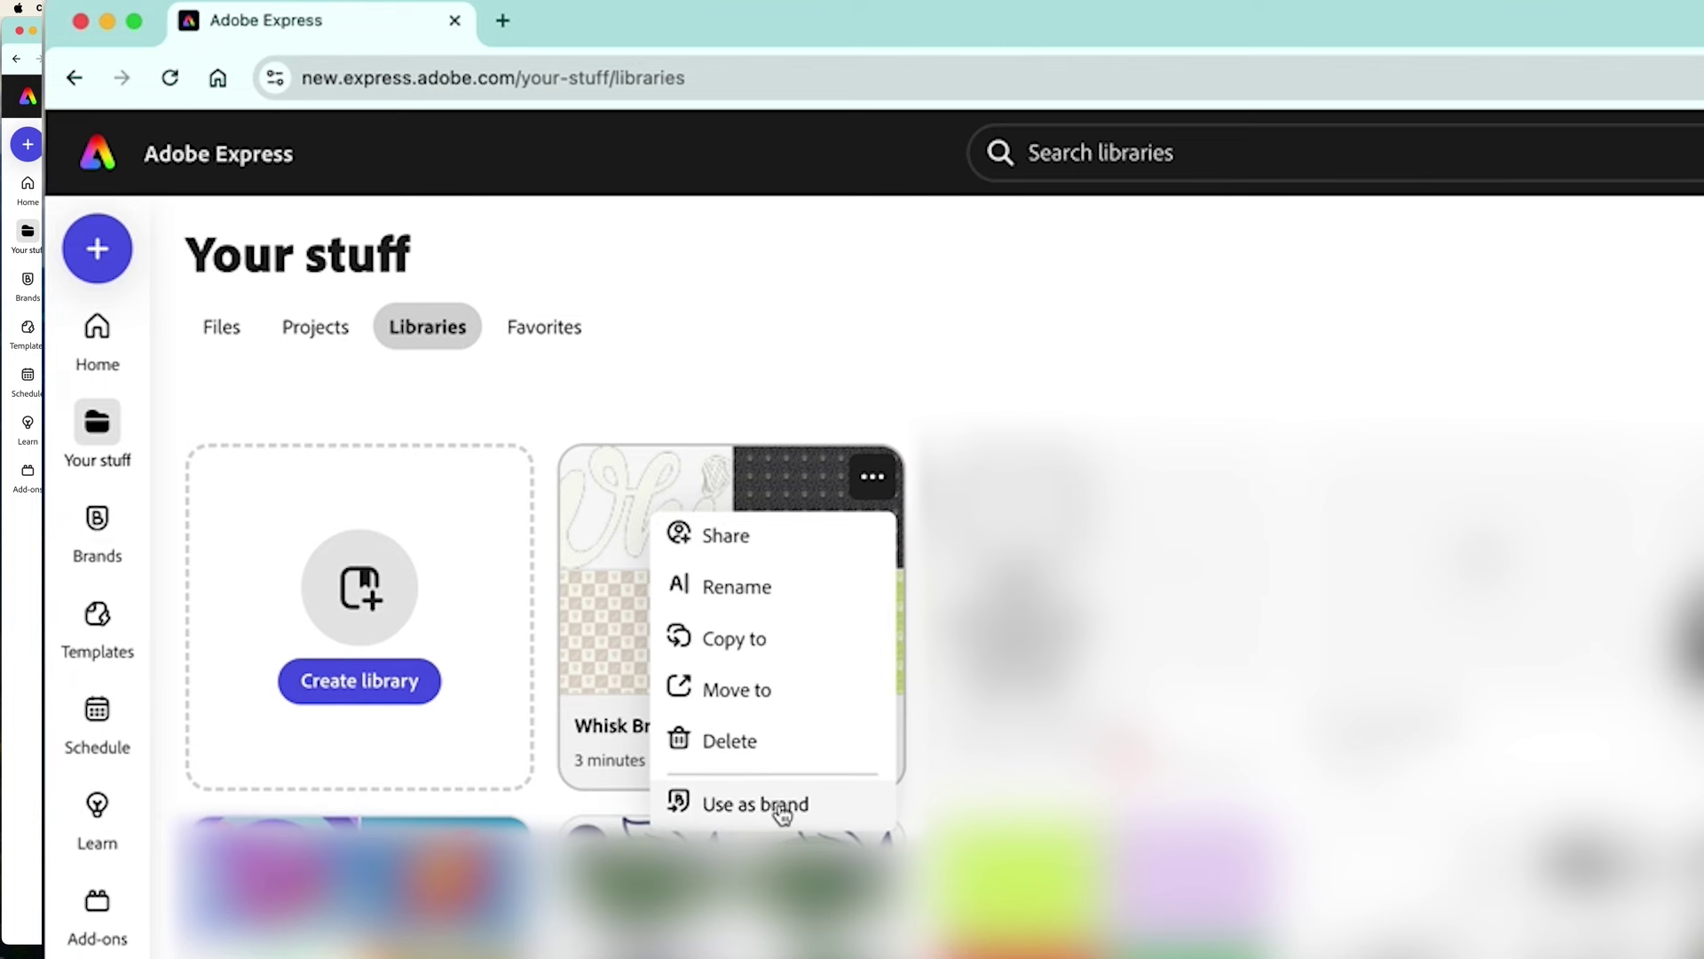
{"action": "left_click", "coordinate": [781, 808]}
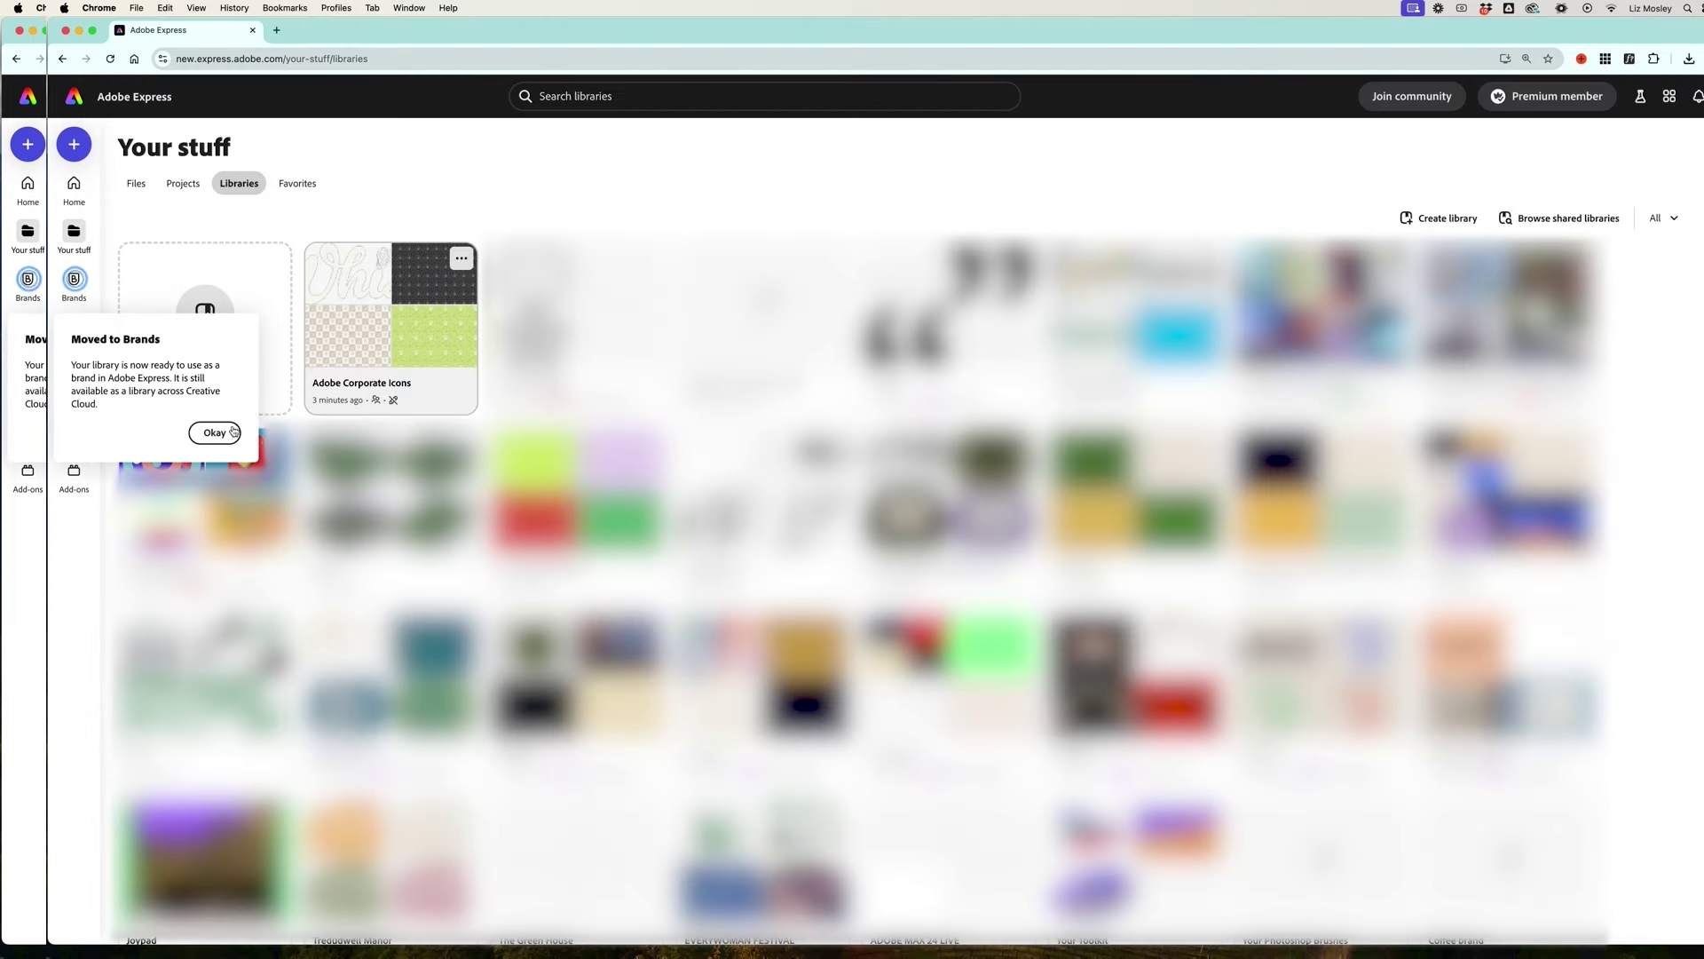
{"action": "left_click", "coordinate": [215, 434]}
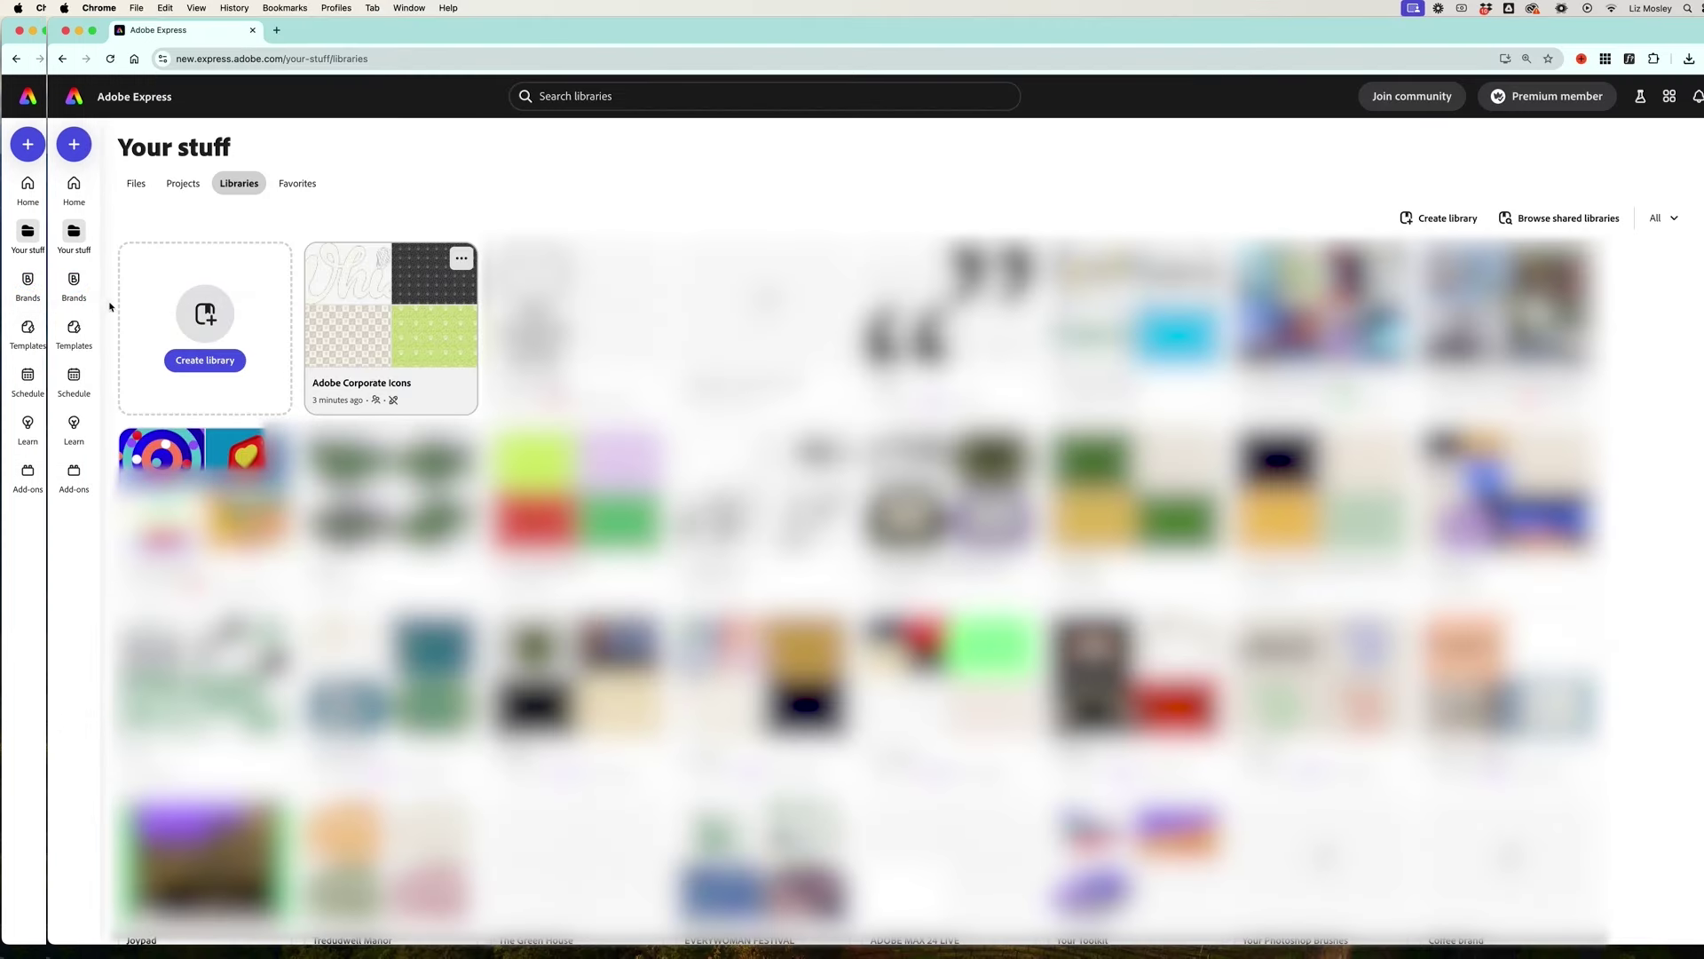
{"action": "mouse_move", "coordinate": [89, 279]}
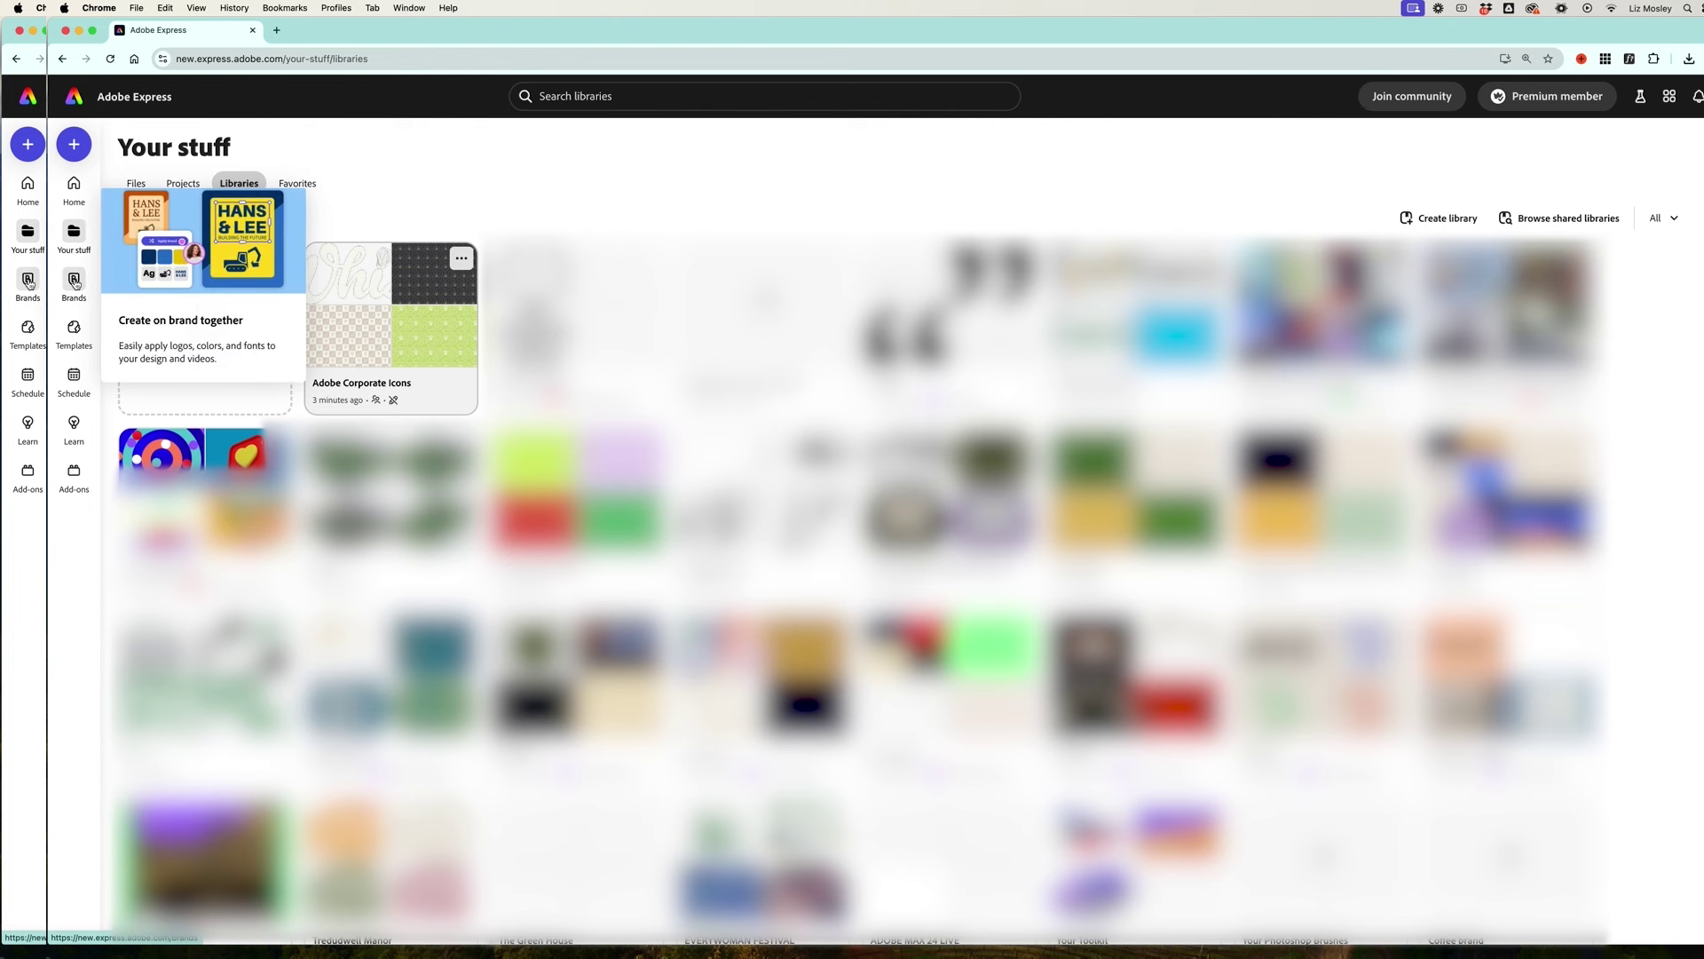
{"action": "left_click", "coordinate": [75, 282]}
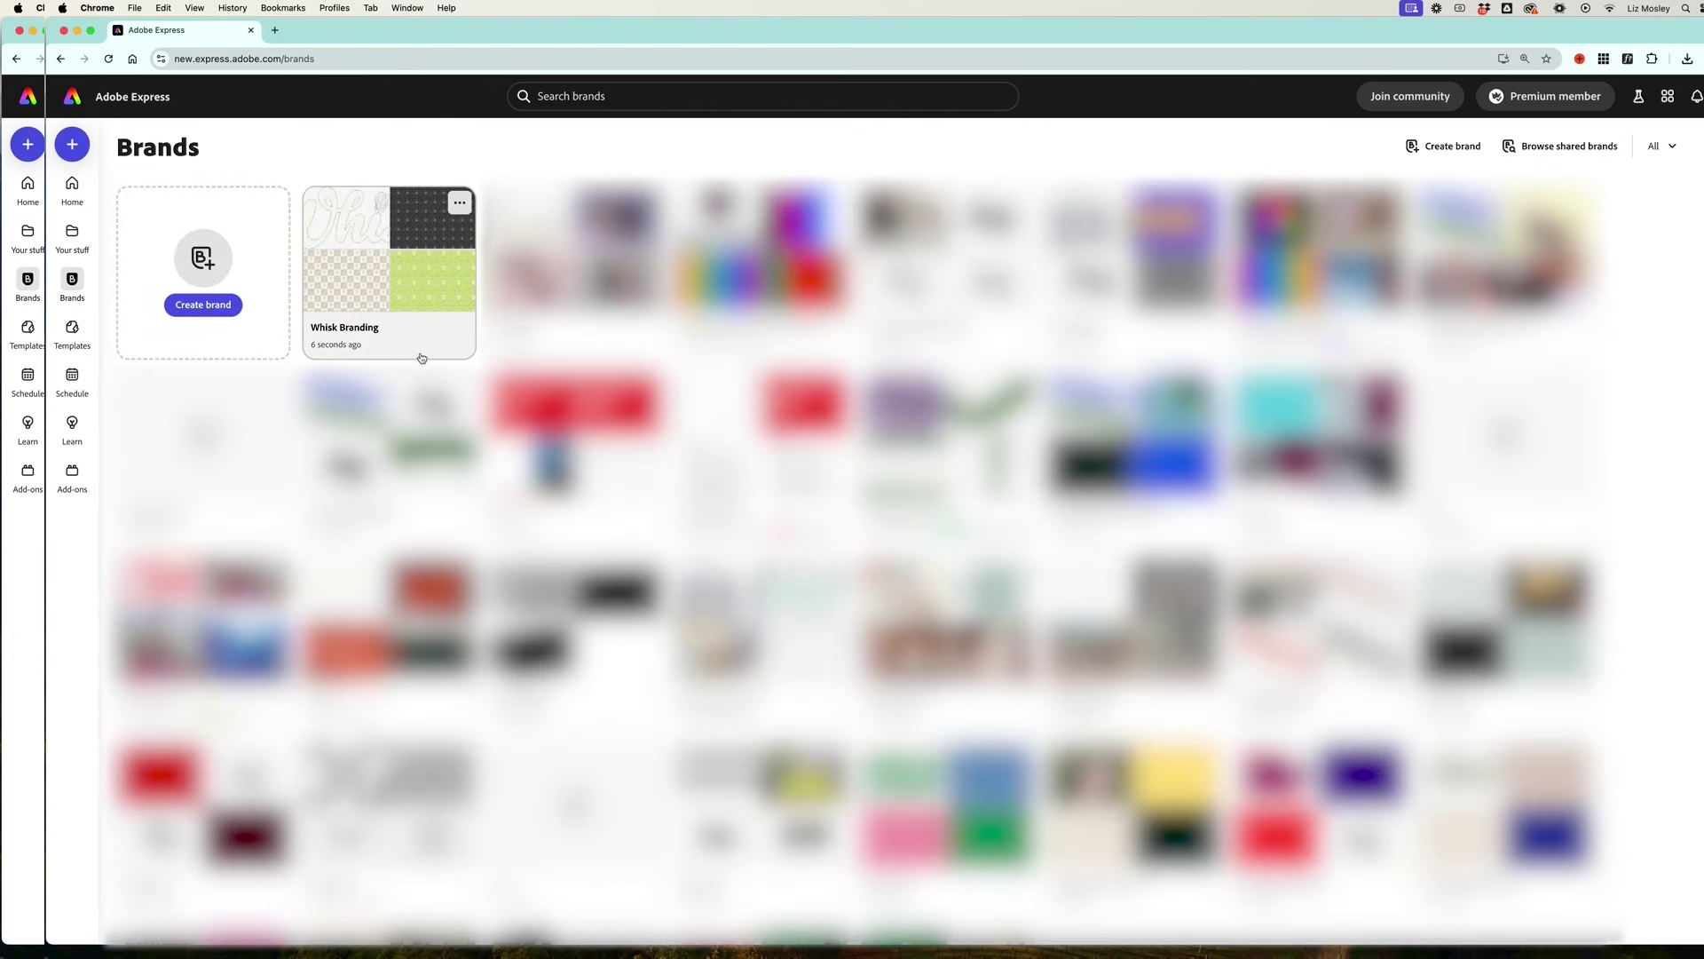
{"action": "left_click", "coordinate": [429, 344]}
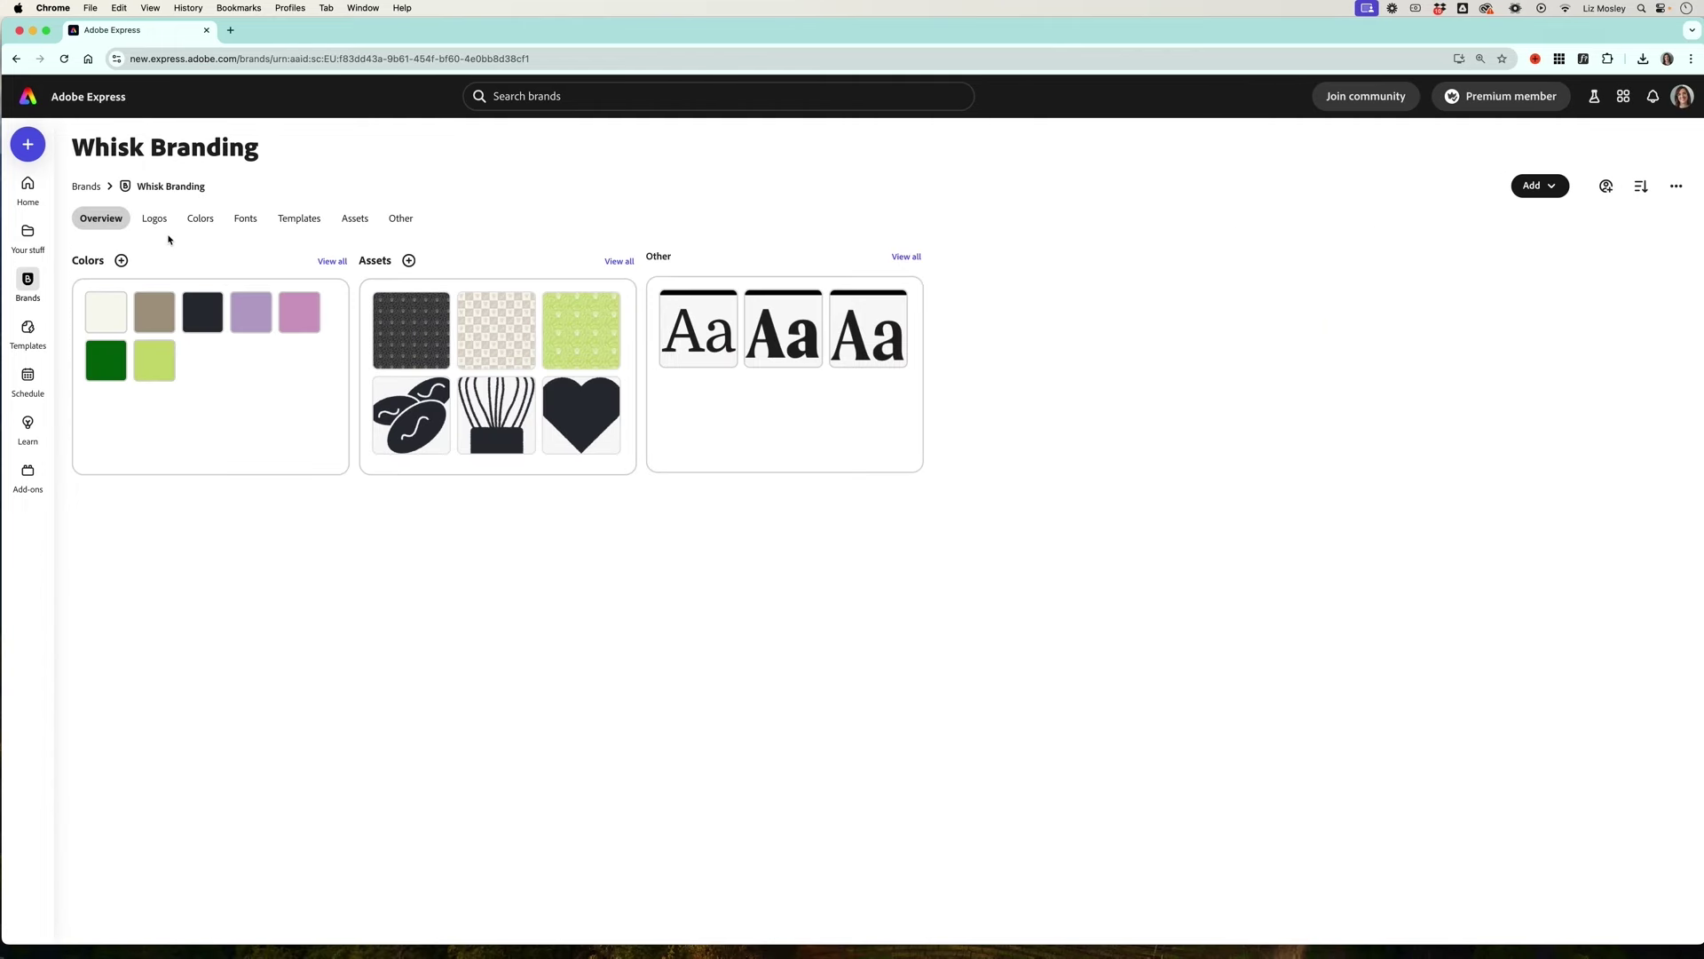
Open the brand's Fonts and search for Elena Basic Regular to add it.
{"action": "left_click", "coordinate": [157, 221]}
{"action": "left_click", "coordinate": [245, 220]}
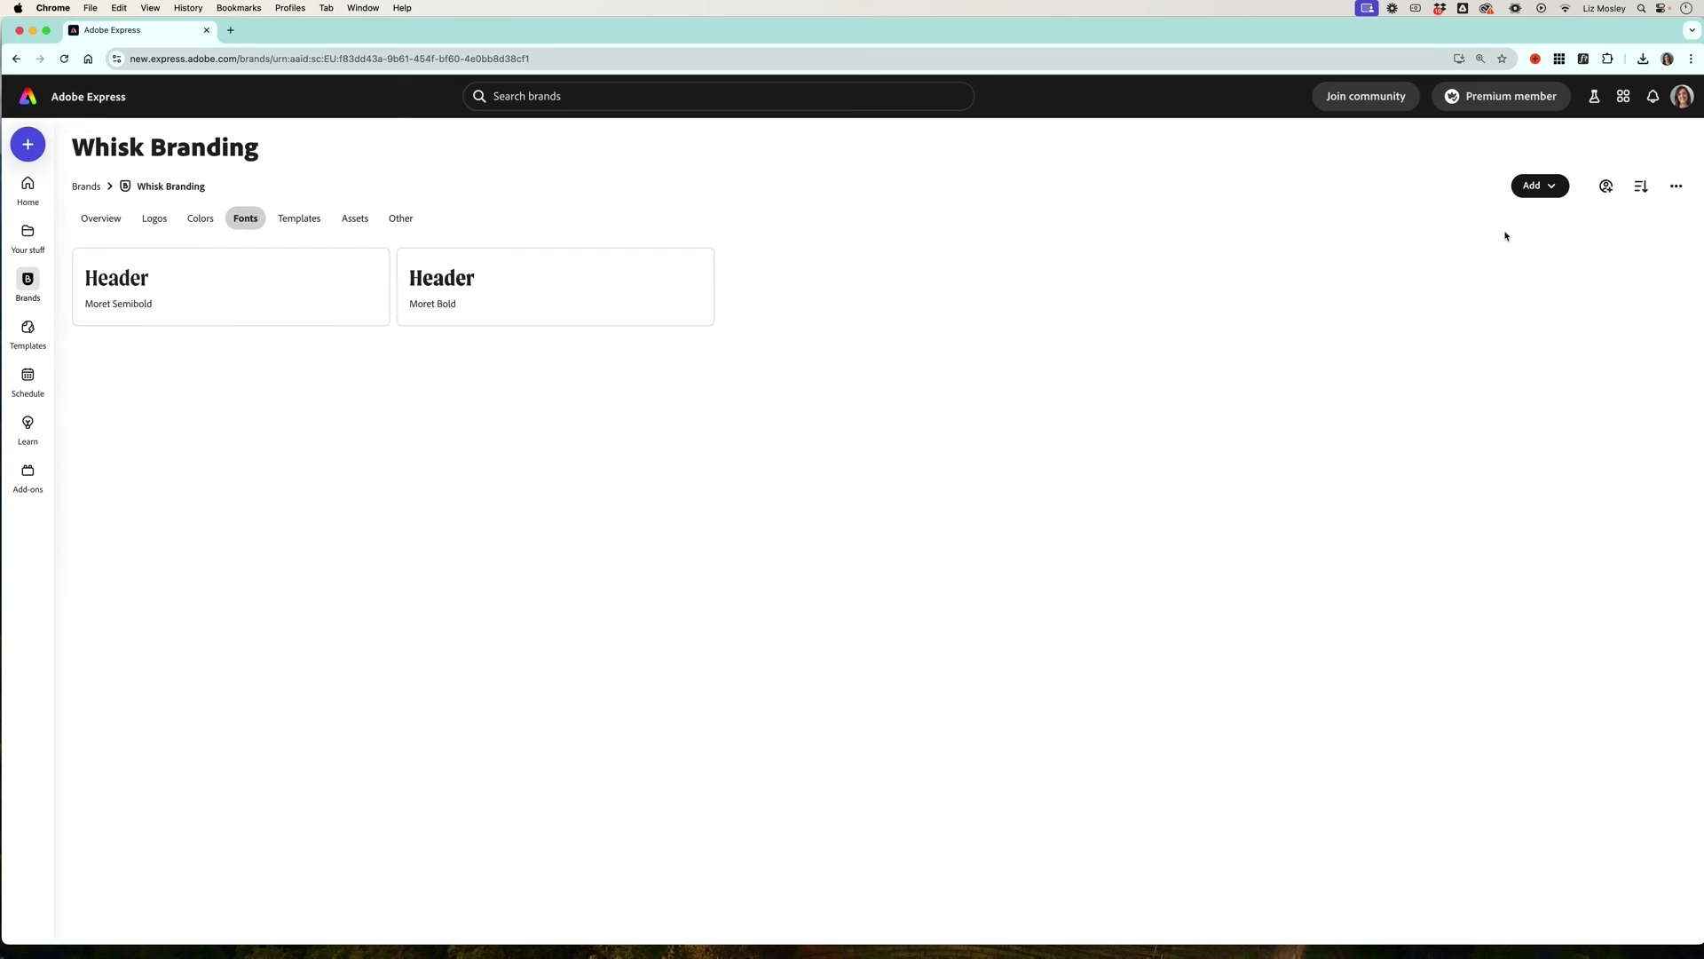
{"action": "left_click", "coordinate": [1540, 186]}
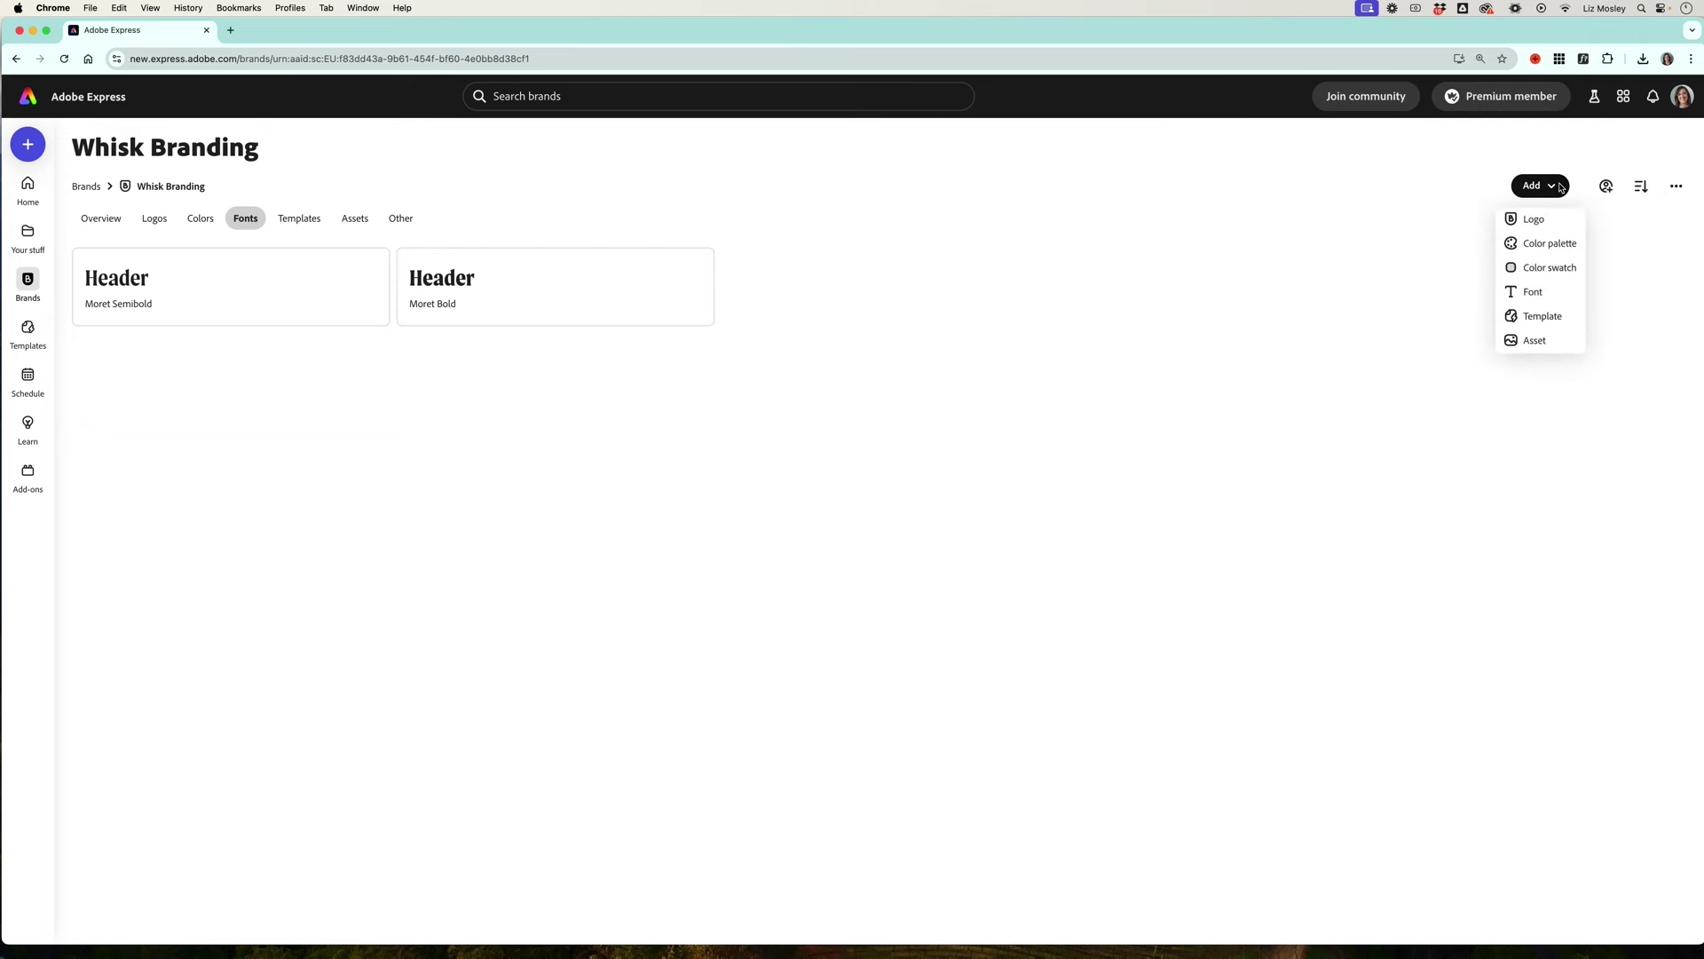
{"action": "left_click", "coordinate": [1540, 292]}
{"action": "left_click", "coordinate": [1540, 186]}
{"action": "left_click", "coordinate": [1526, 290]}
{"action": "left_click", "coordinate": [1285, 106]}
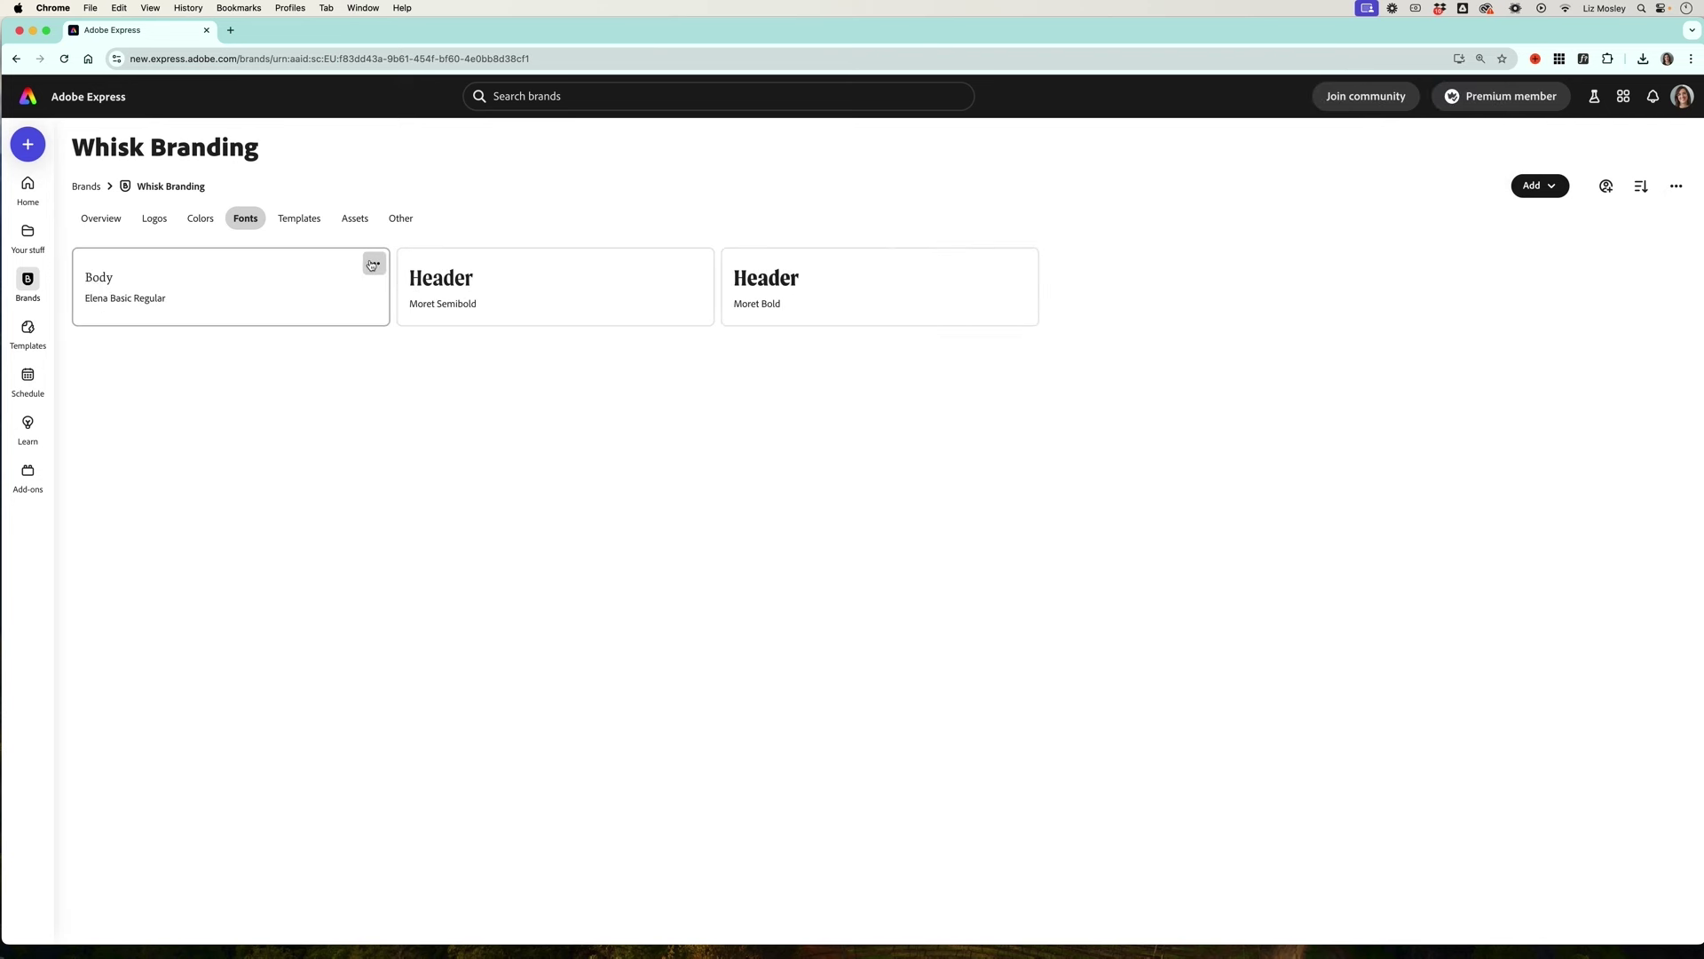
Keep Elena Basic Regular as the Body font and check the Moret Semibold font's role.
{"action": "left_click", "coordinate": [376, 264]}
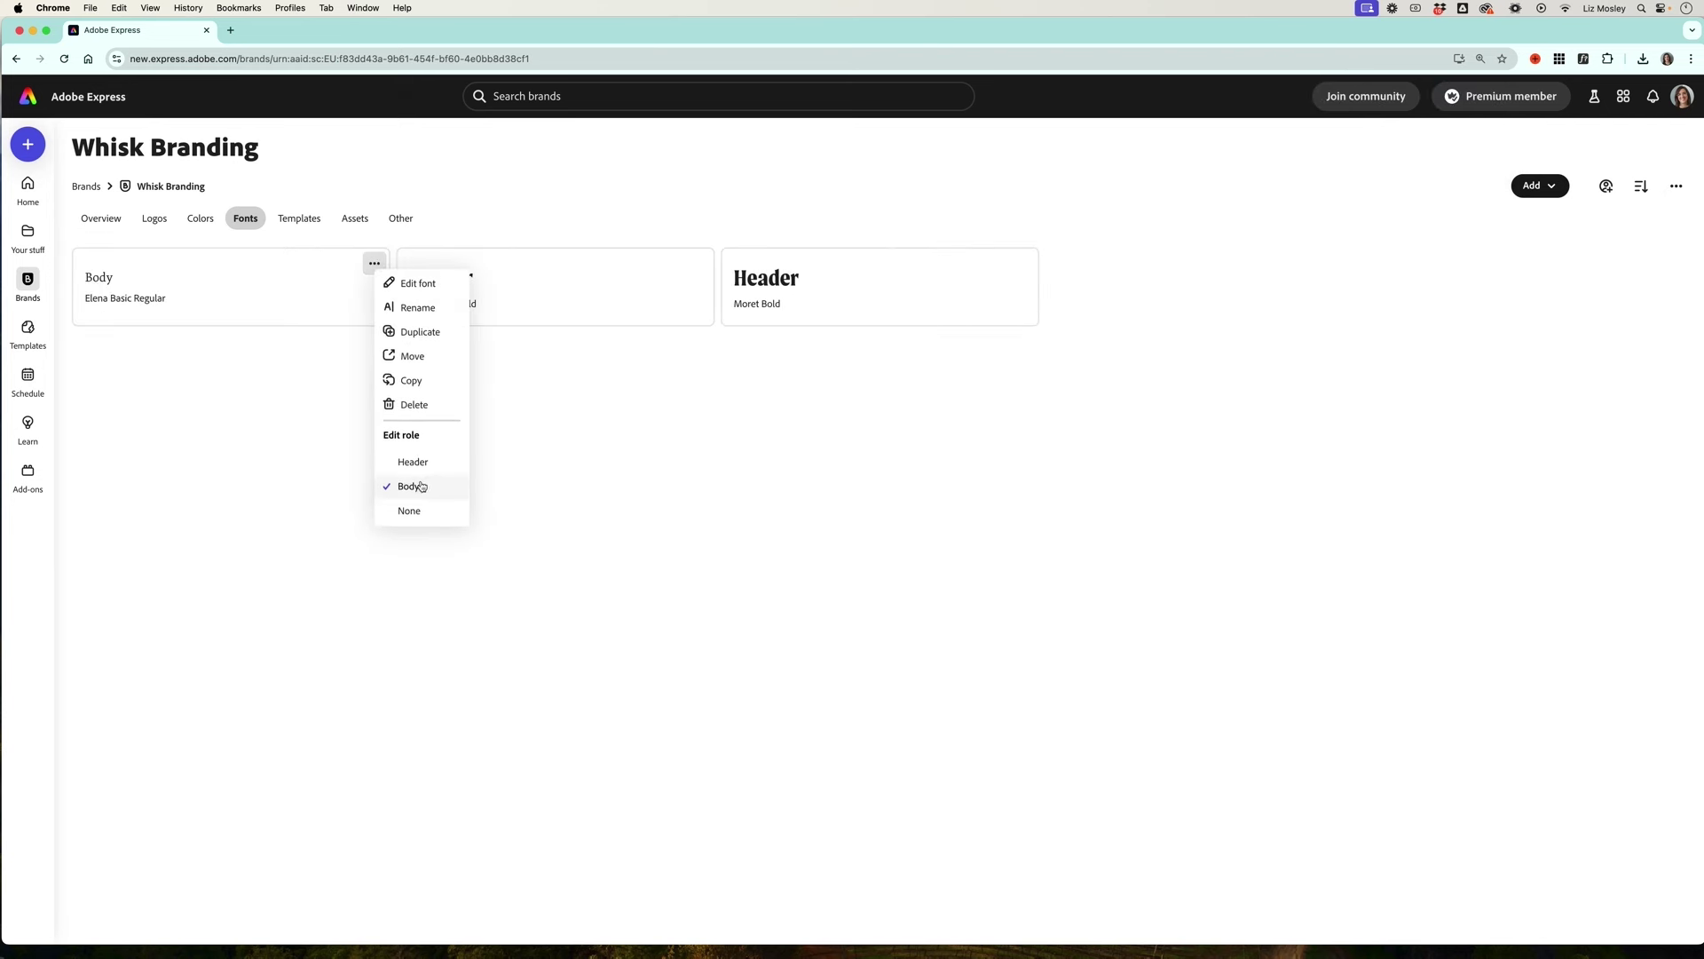
{"action": "left_click", "coordinate": [421, 489]}
{"action": "left_click", "coordinate": [699, 263]}
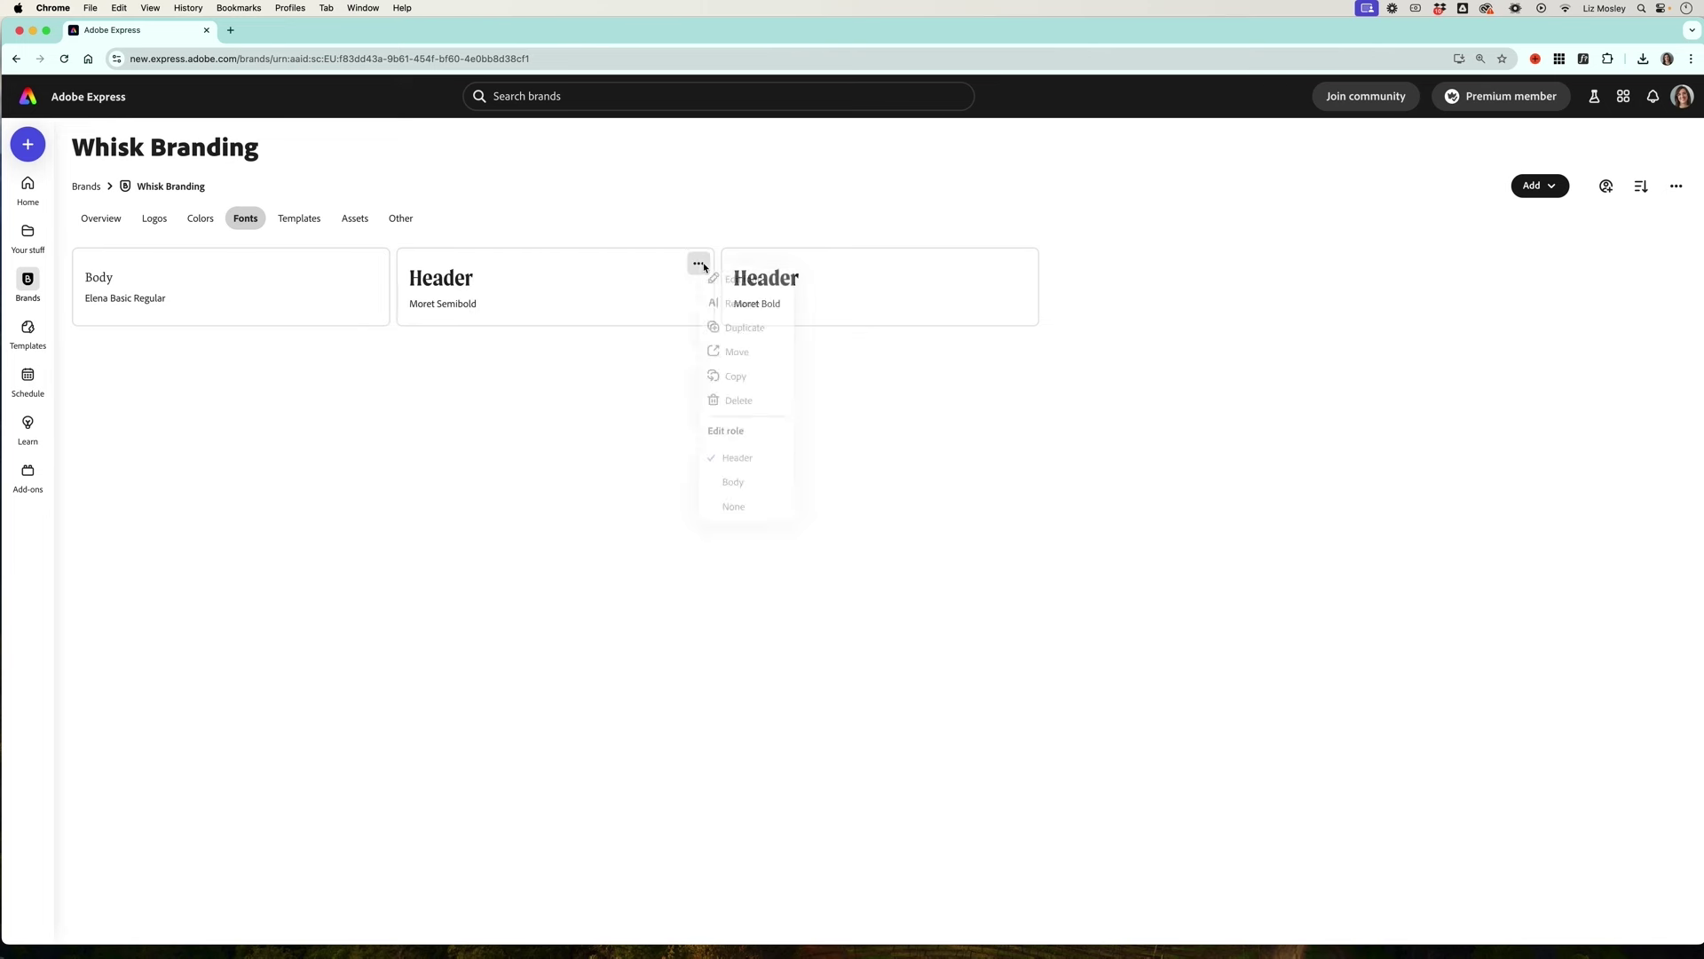
Assign colour roles, giving the lime swatch a role and making green and pink Secondary.
{"action": "left_click", "coordinate": [200, 219]}
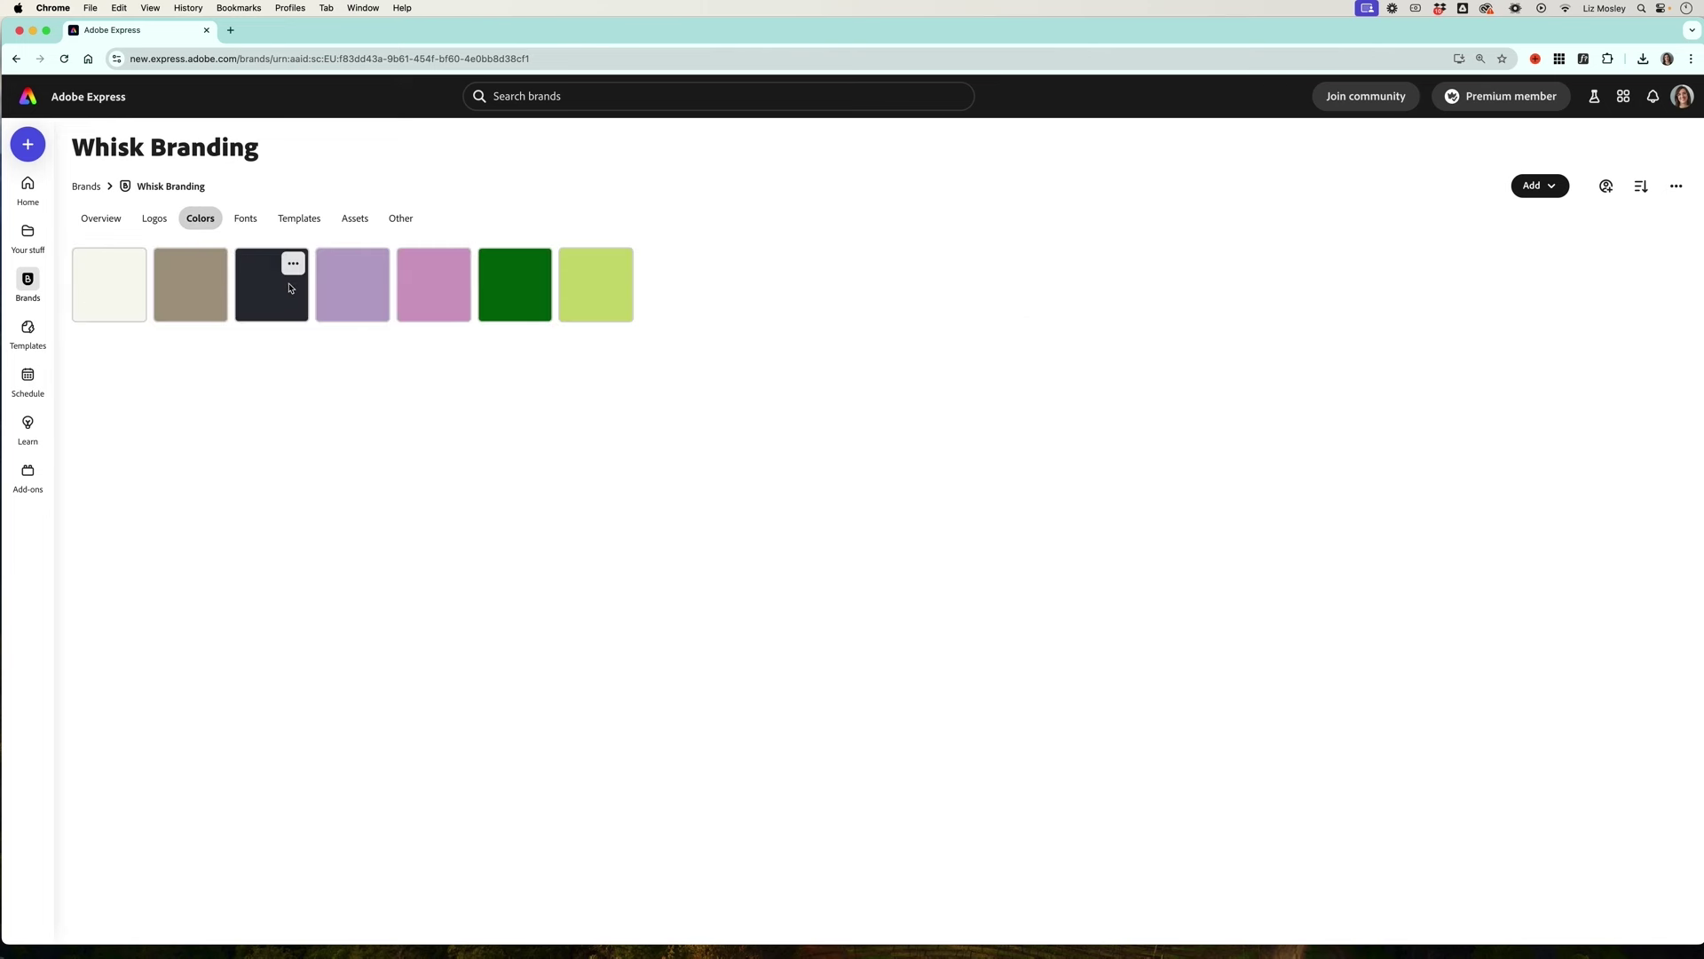
{"action": "left_click", "coordinate": [293, 264]}
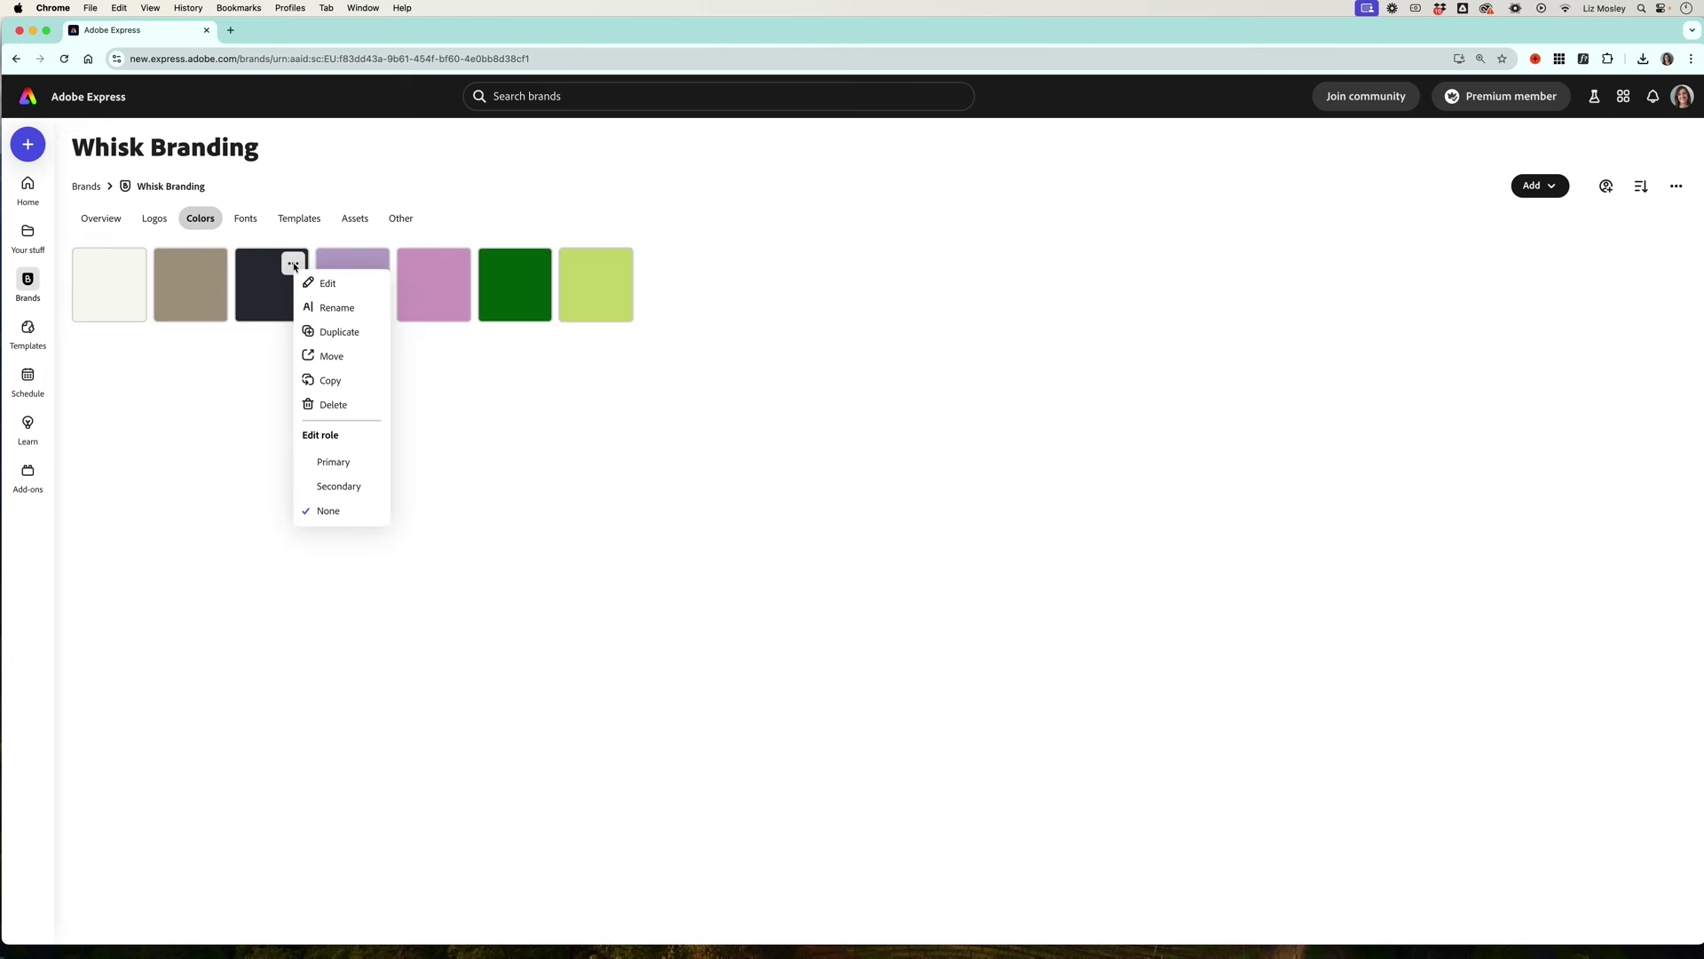
{"action": "left_click", "coordinate": [293, 265]}
{"action": "left_click", "coordinate": [619, 265]}
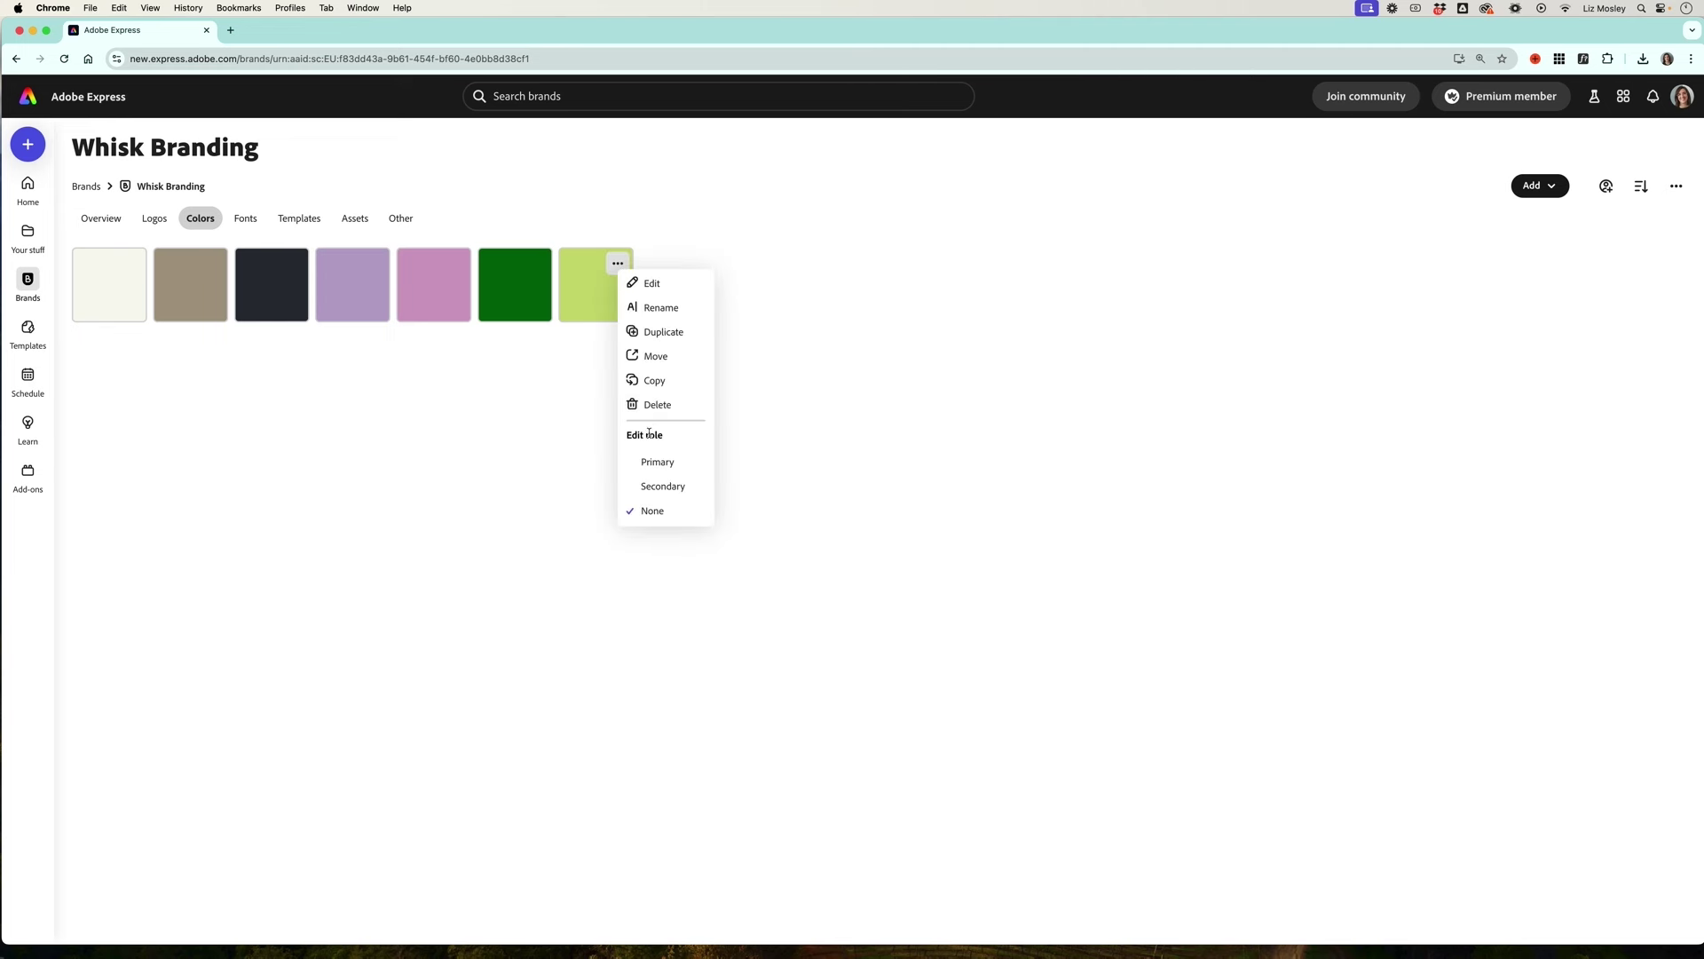
{"action": "left_click", "coordinate": [666, 512]}
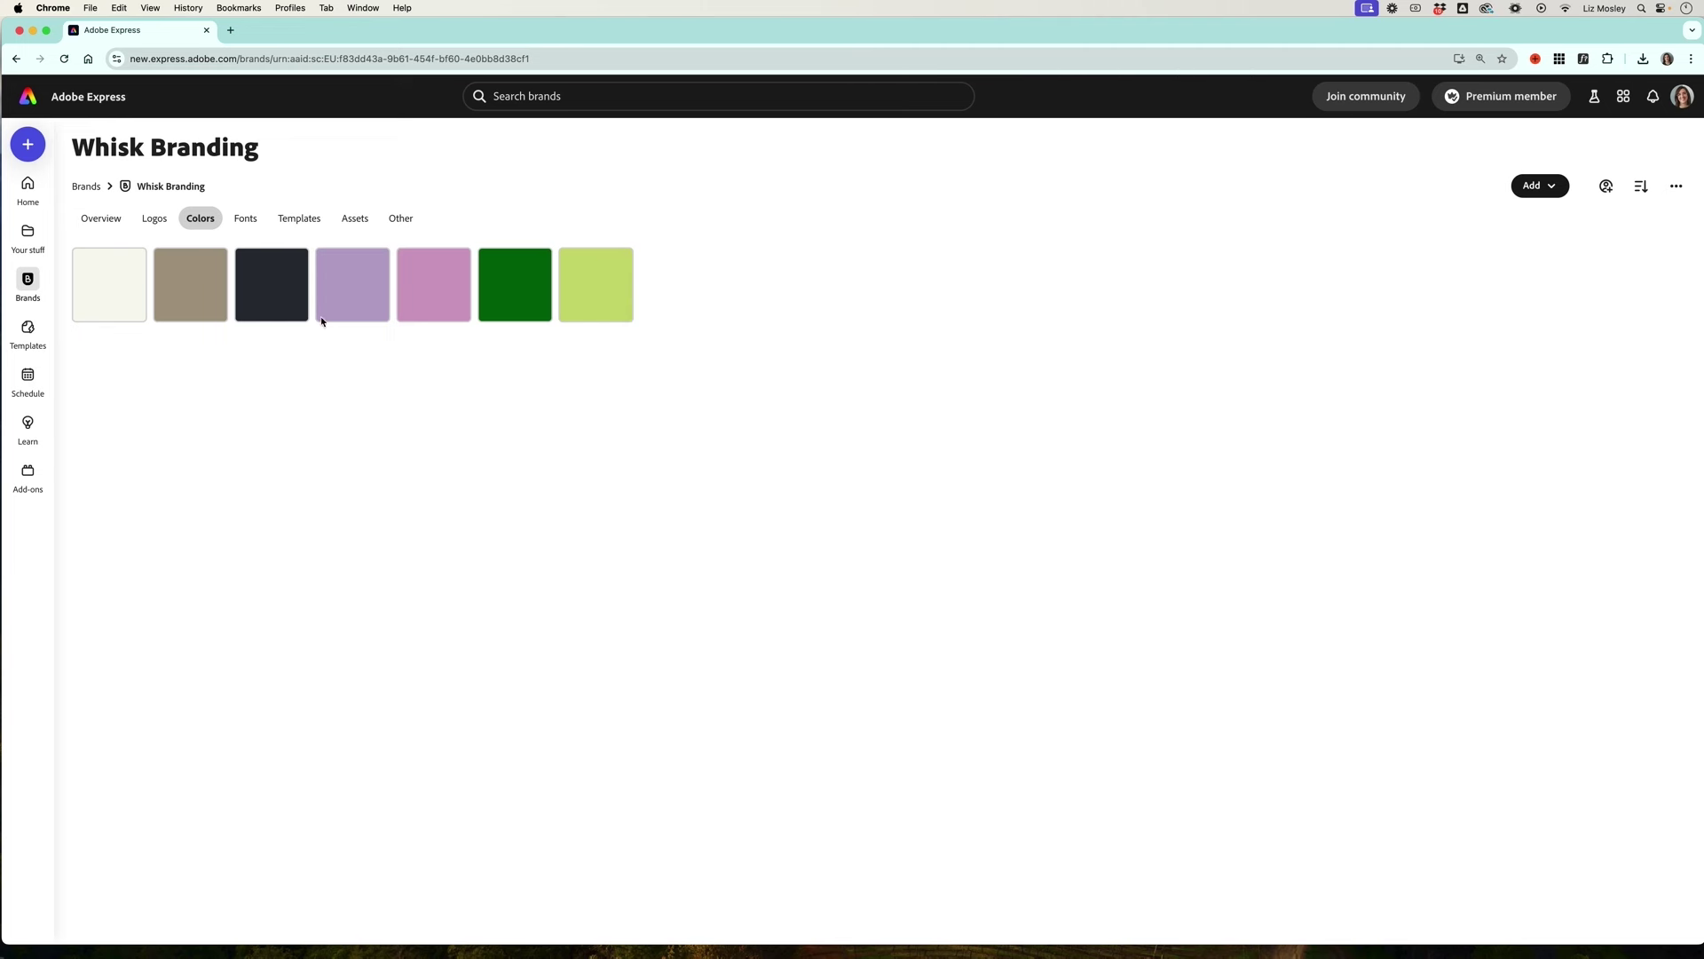
{"action": "left_click", "coordinate": [536, 263]}
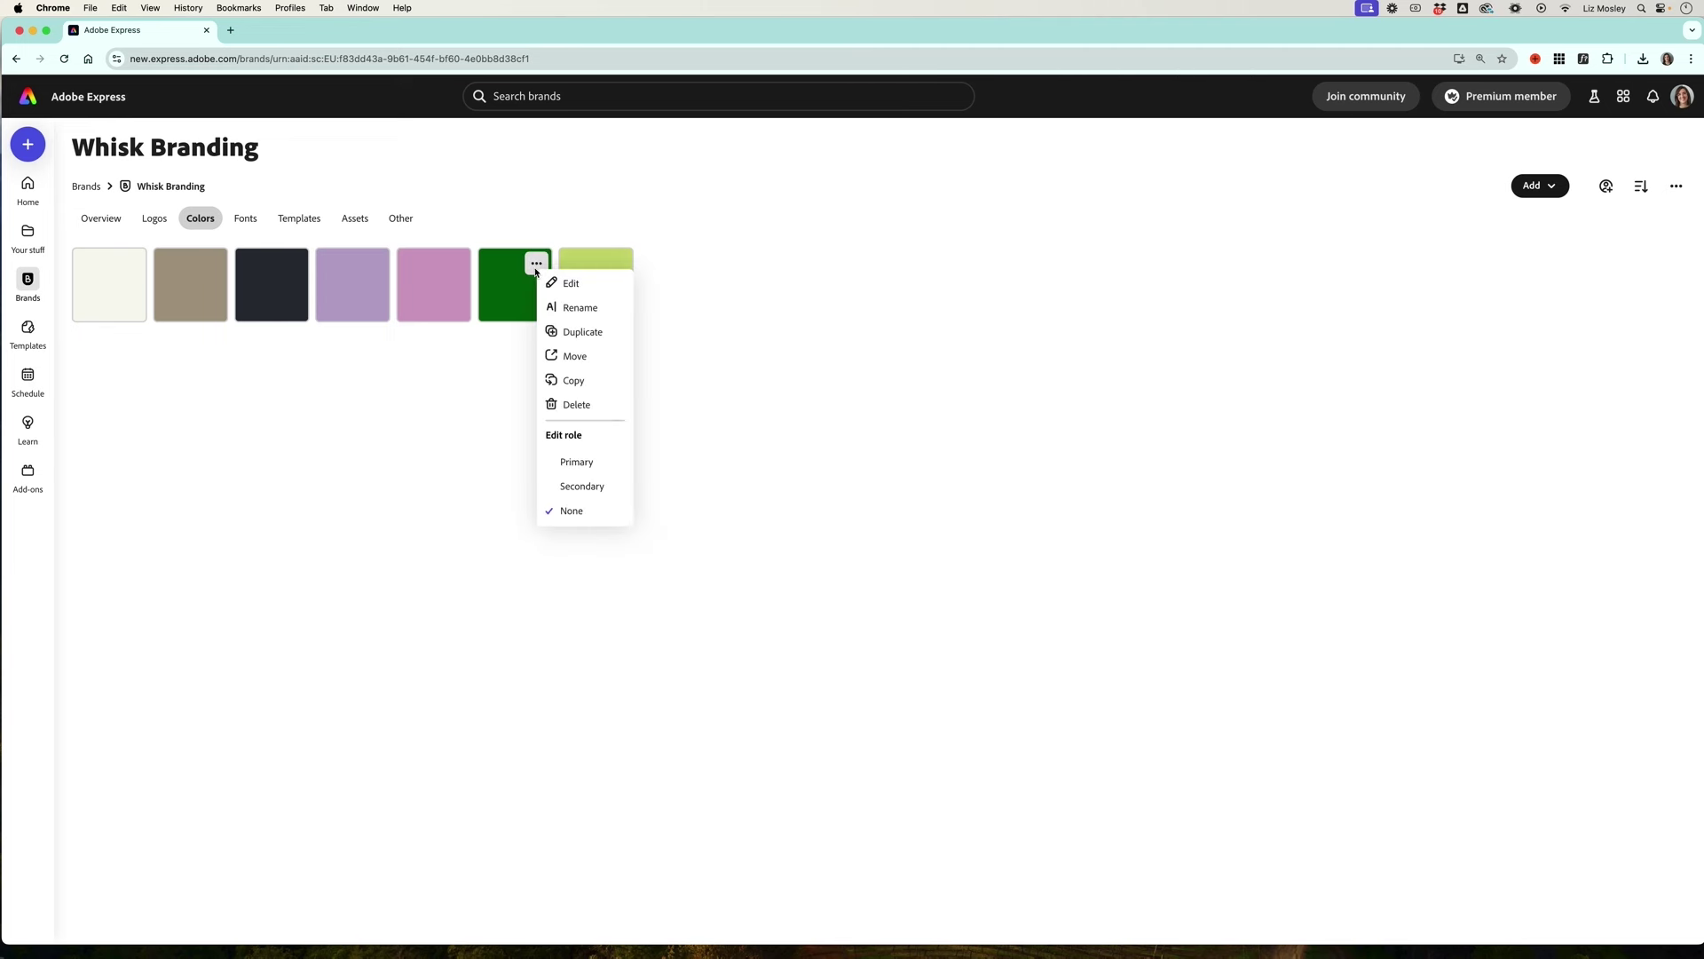
{"action": "left_click", "coordinate": [582, 486]}
{"action": "left_click", "coordinate": [455, 264]}
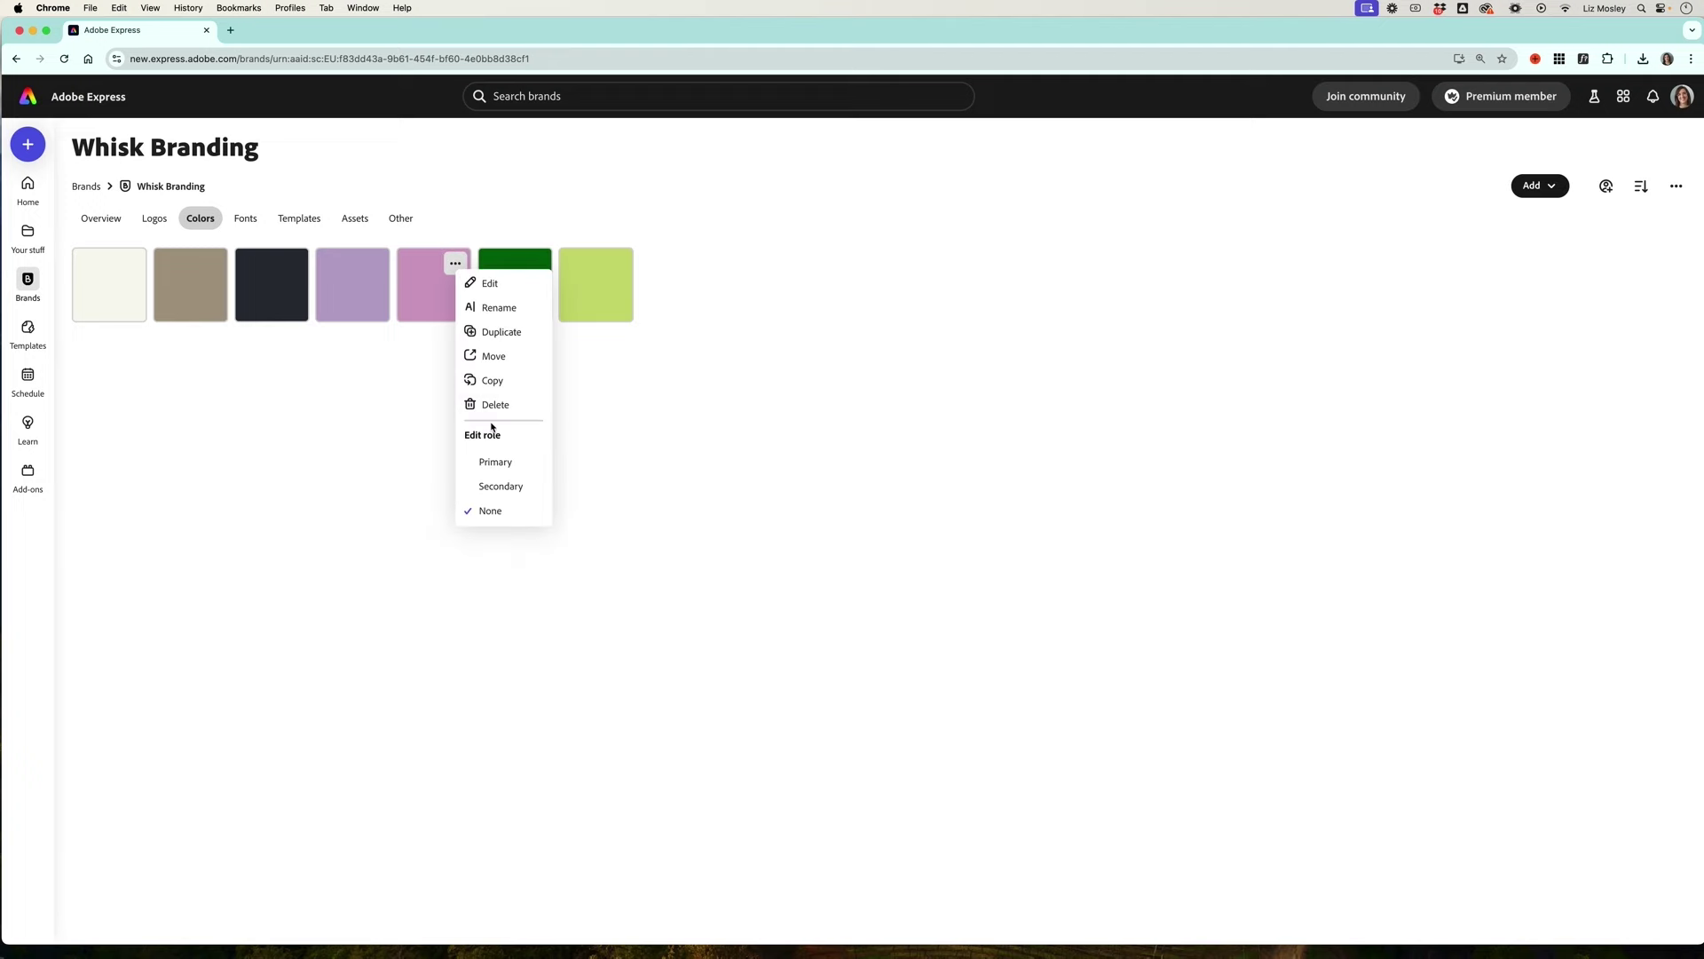
{"action": "left_click", "coordinate": [501, 486]}
In the brand's Logos, change the role of the green circular Whisk logo.
{"action": "left_click", "coordinate": [355, 219]}
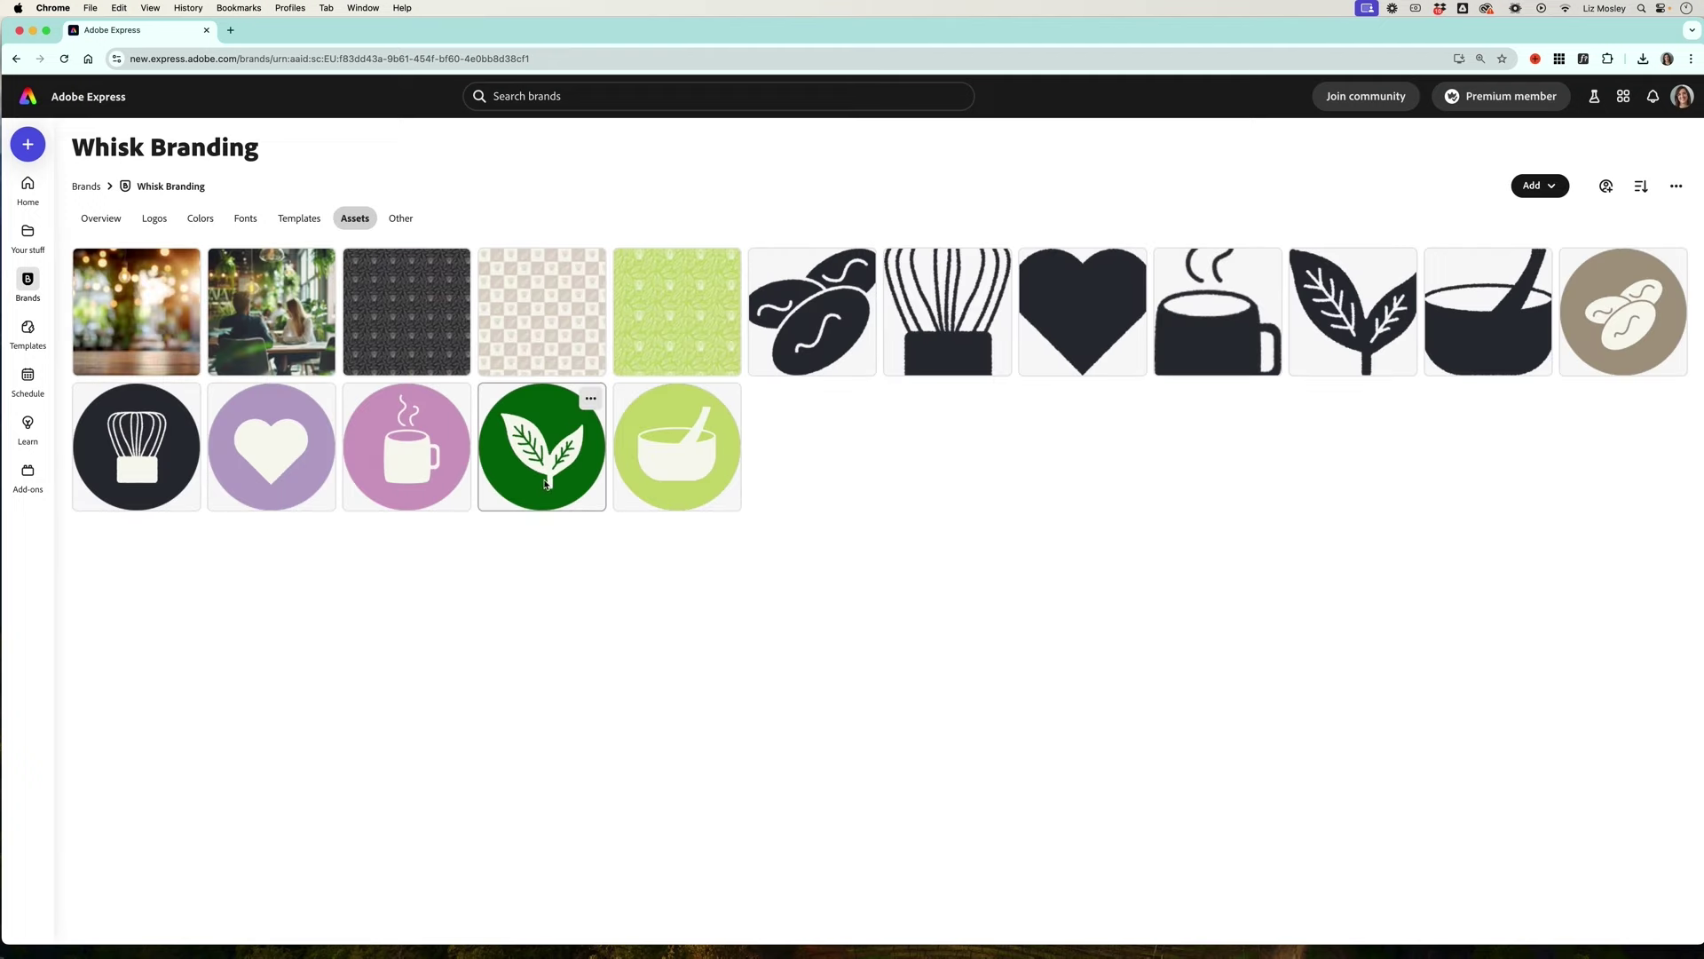
{"action": "left_click", "coordinate": [155, 219]}
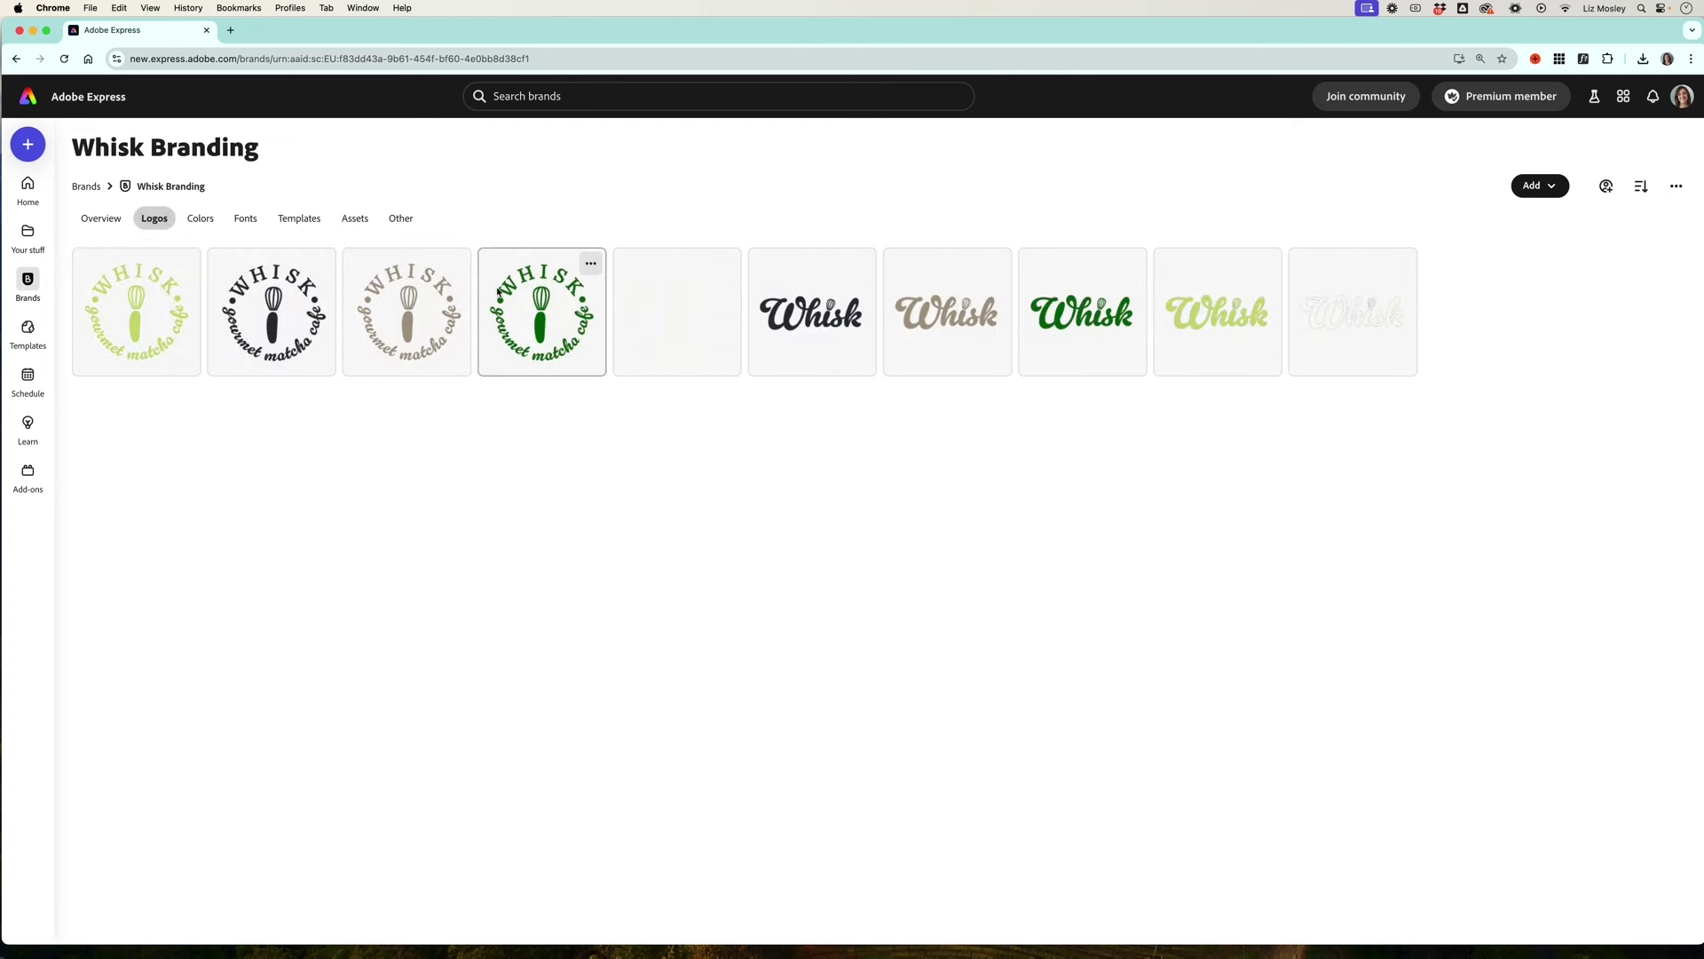
{"action": "left_click", "coordinate": [726, 266]}
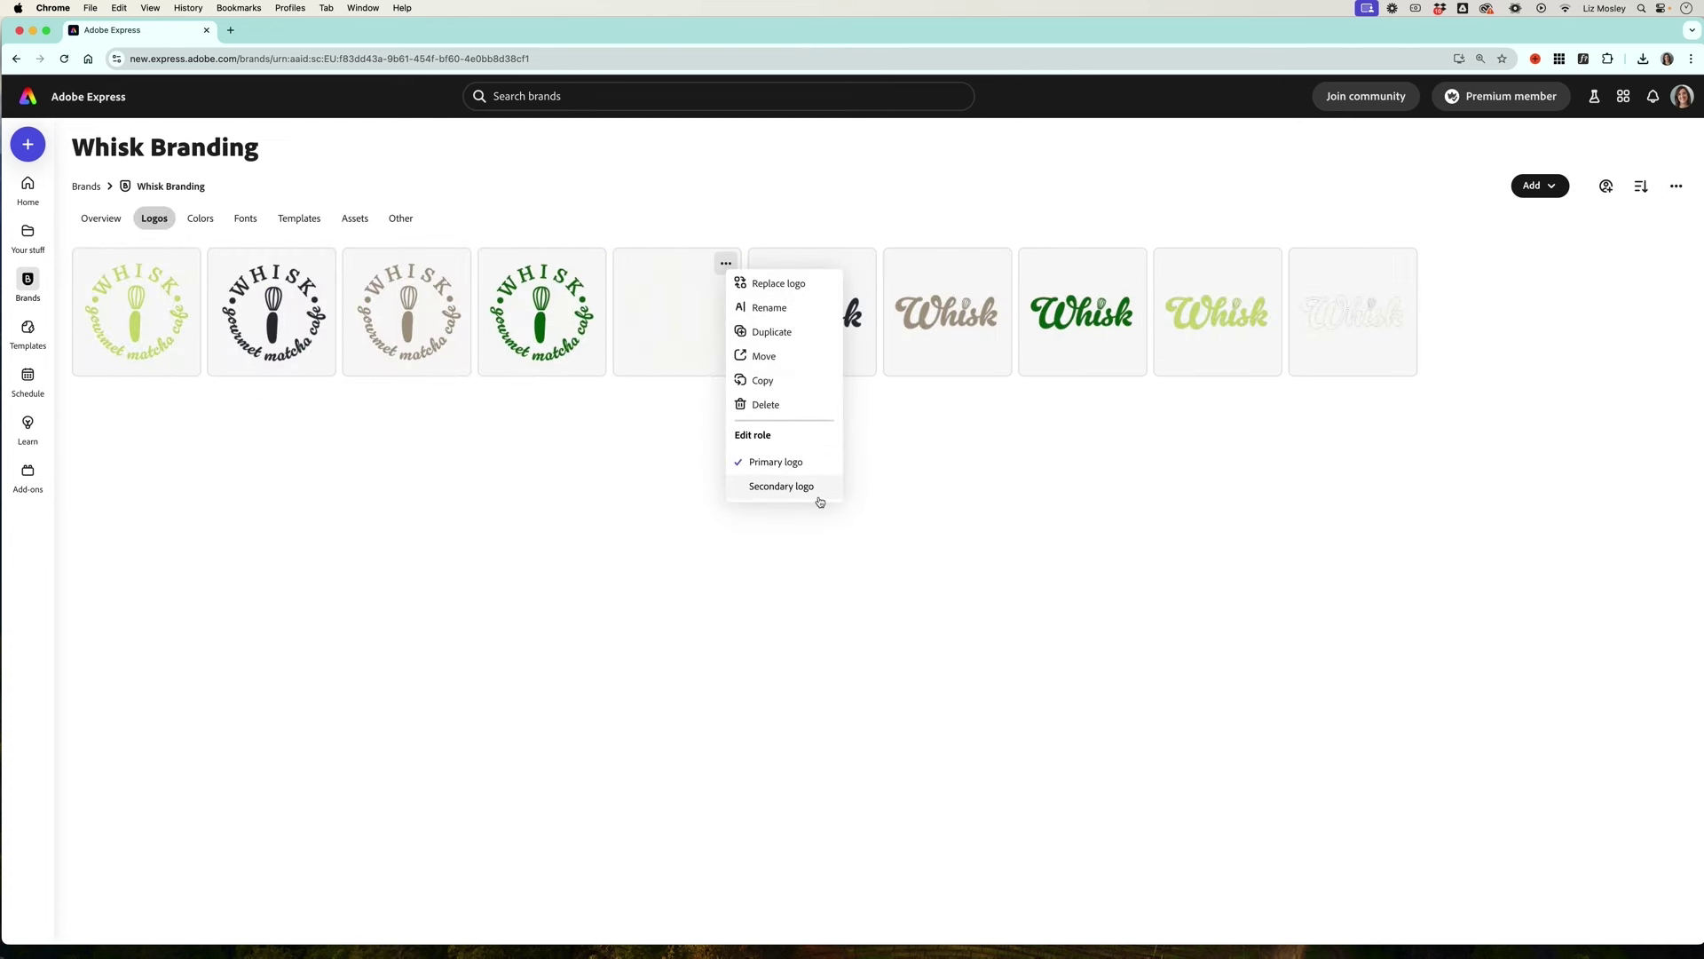
{"action": "left_click", "coordinate": [867, 264]}
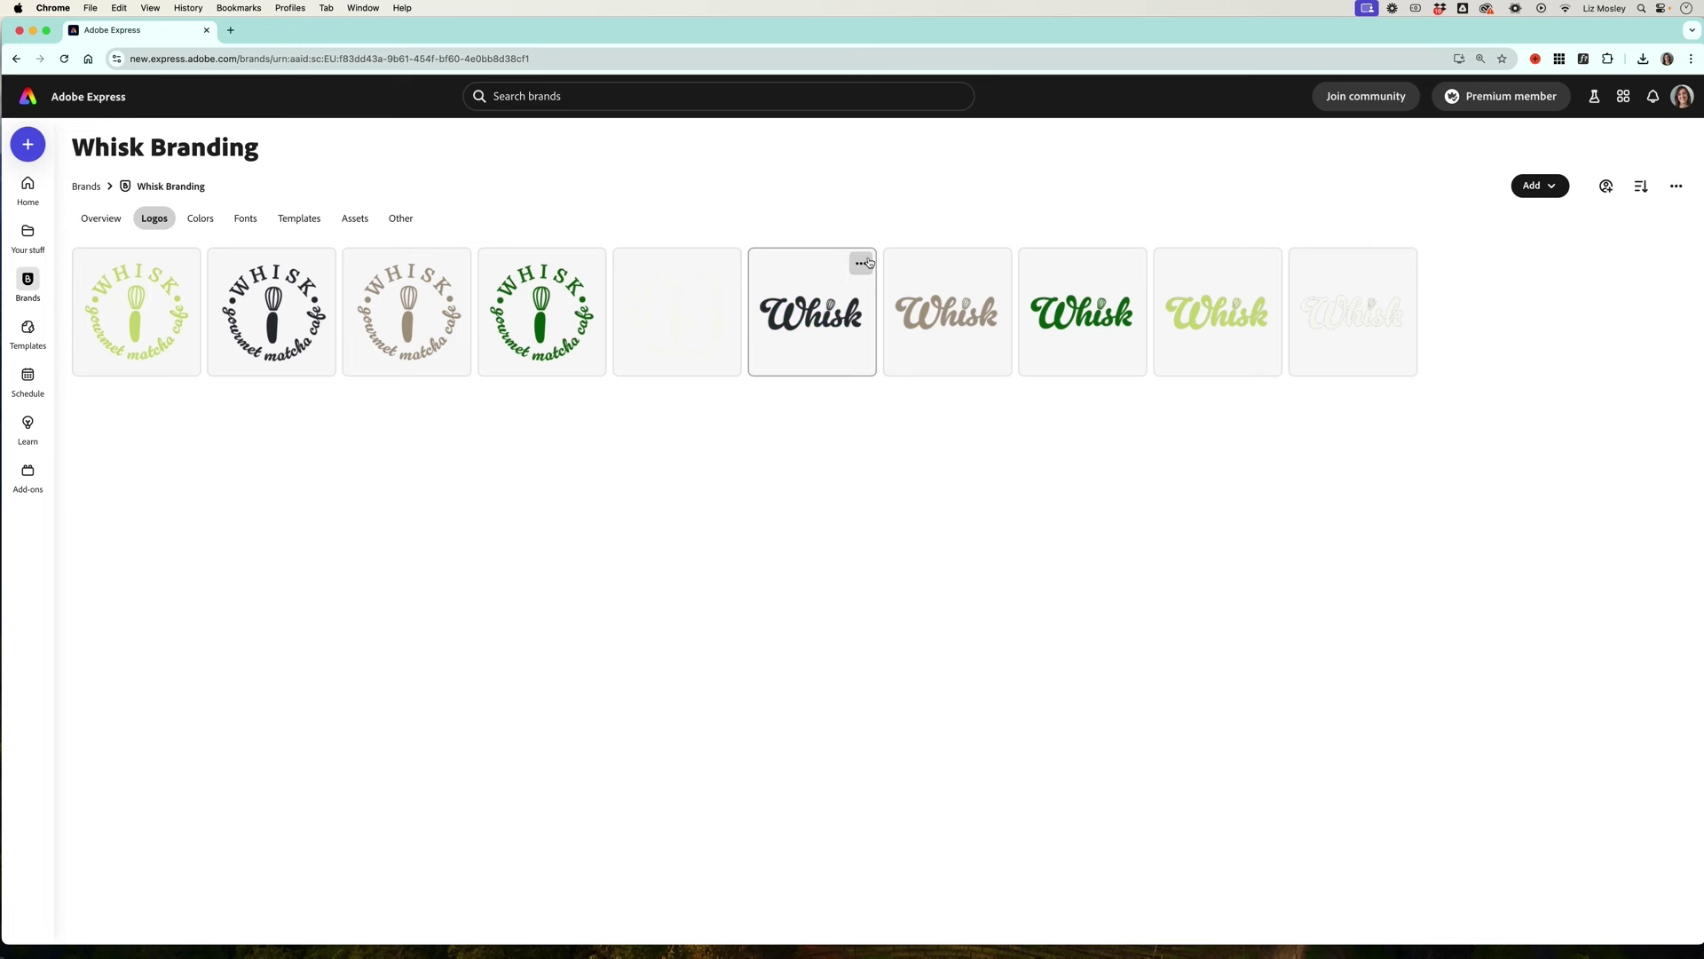
{"action": "left_click", "coordinate": [861, 263]}
{"action": "left_click", "coordinate": [591, 263]}
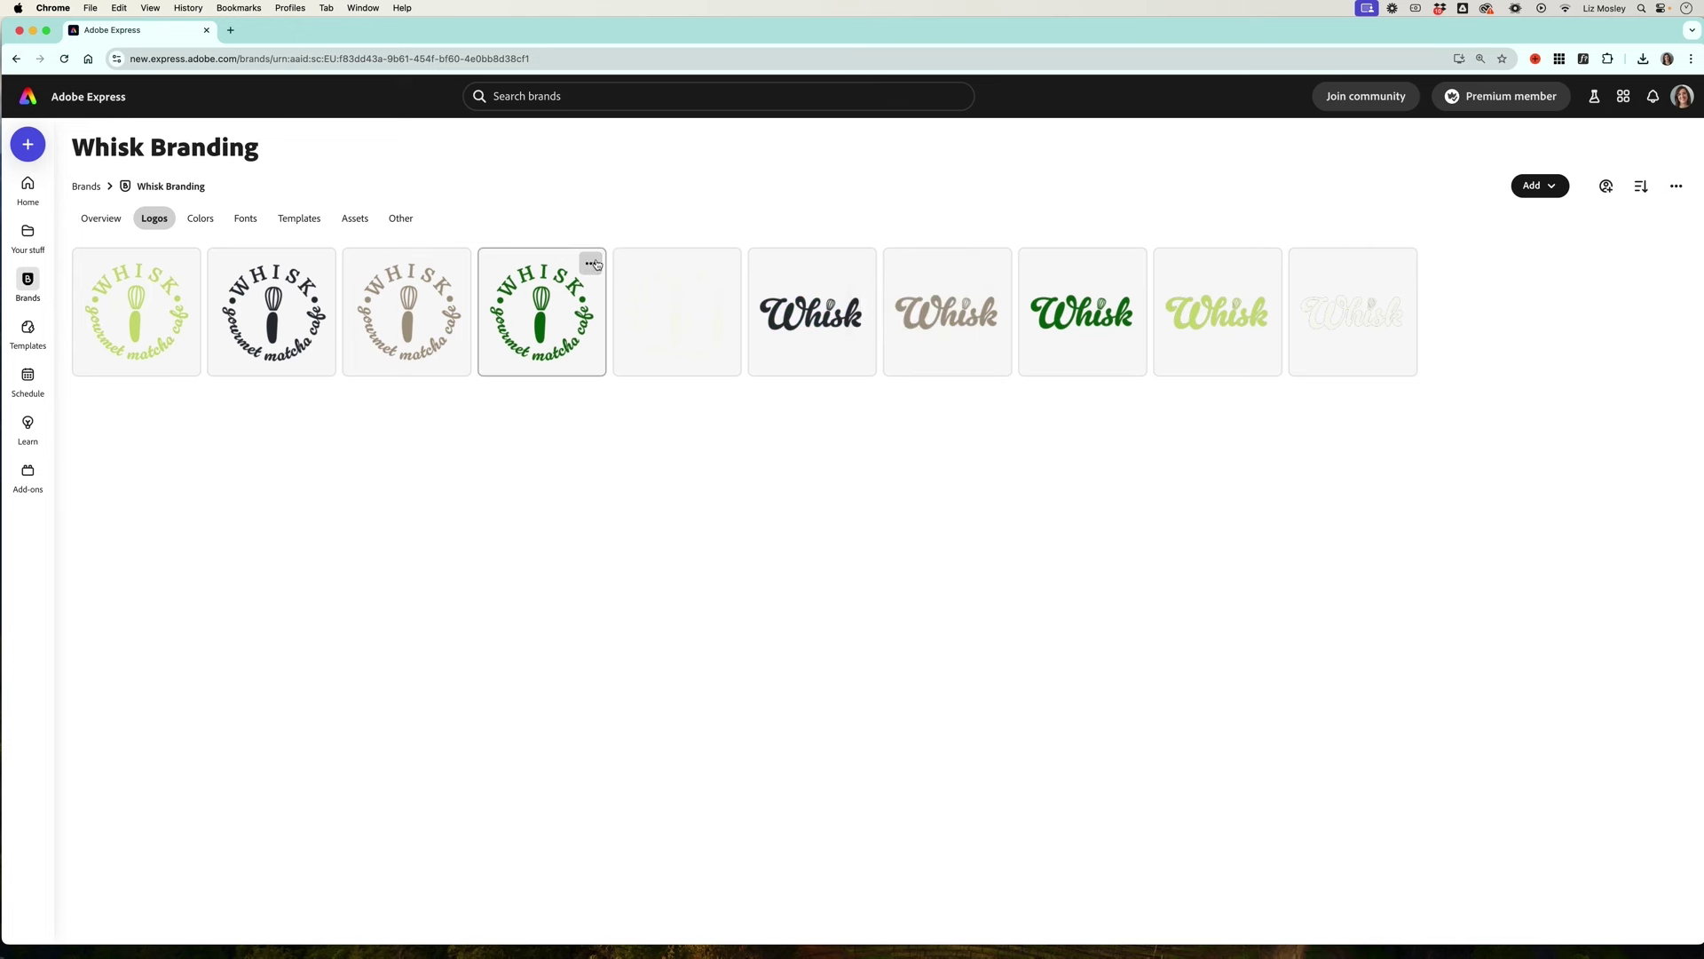
{"action": "left_click", "coordinate": [591, 263]}
{"action": "left_click", "coordinate": [594, 459]}
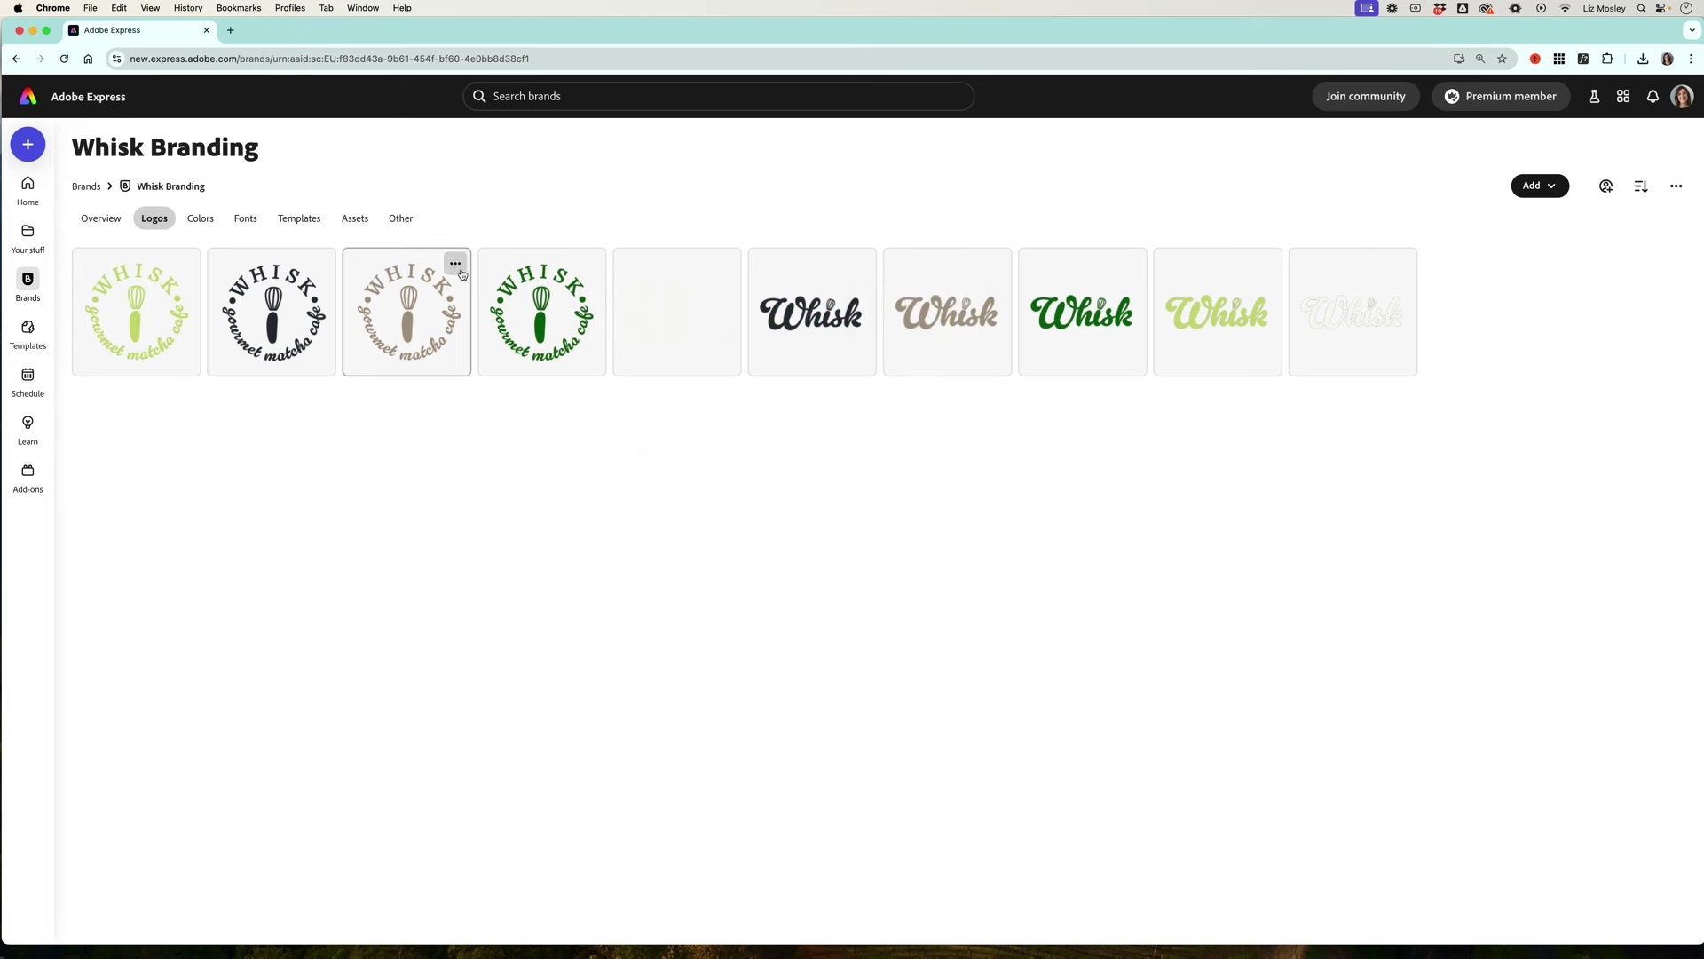
Switch the Whisk Branding brand page to its Templates section, which has no branded templates yet.
{"action": "left_click", "coordinate": [302, 221]}
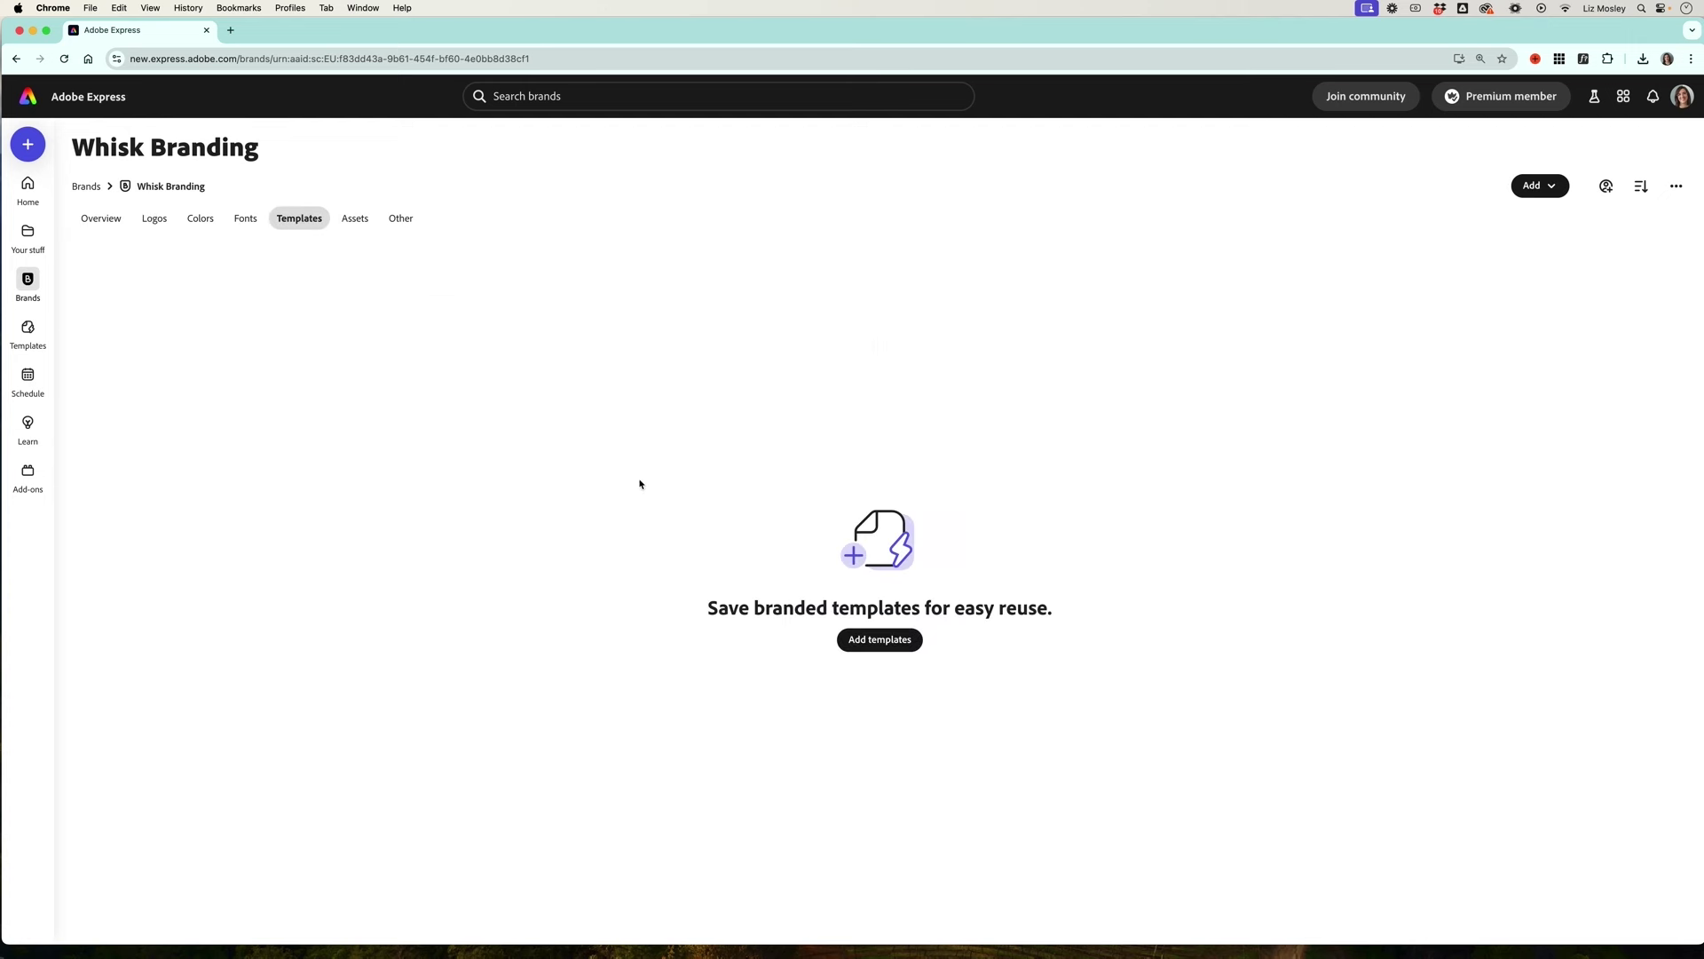